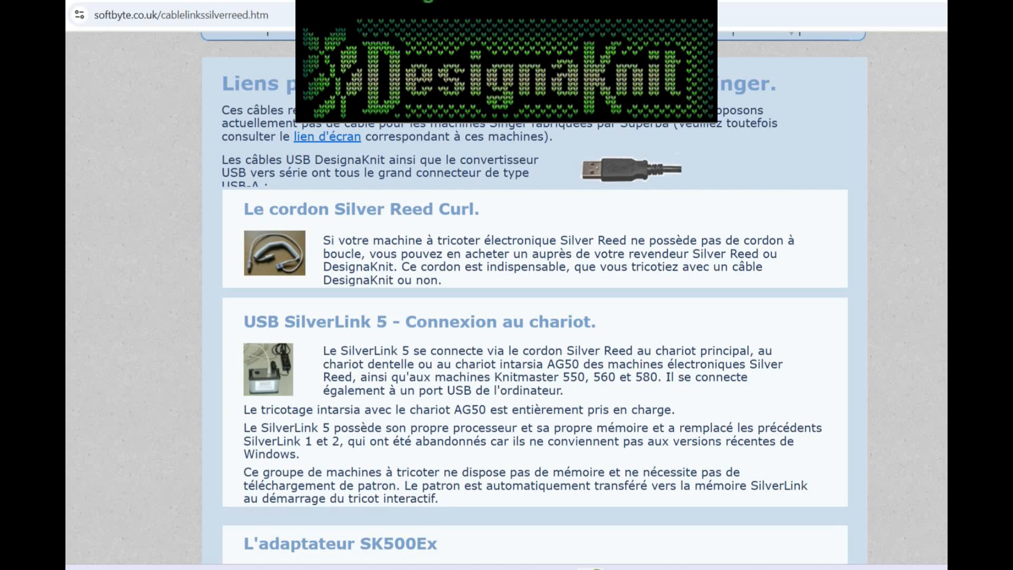
- Read the descriptions of the Silver Reed and ScreenLink knitting machine cables on the Soft Byte website
scroll(534, 298, "down", 5)
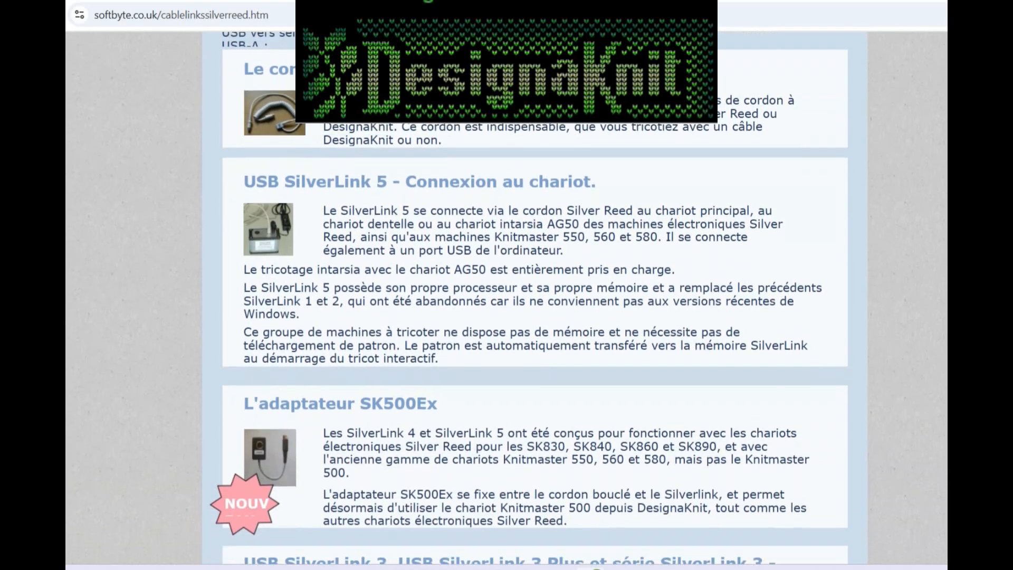
scroll(534, 298, "down", 2)
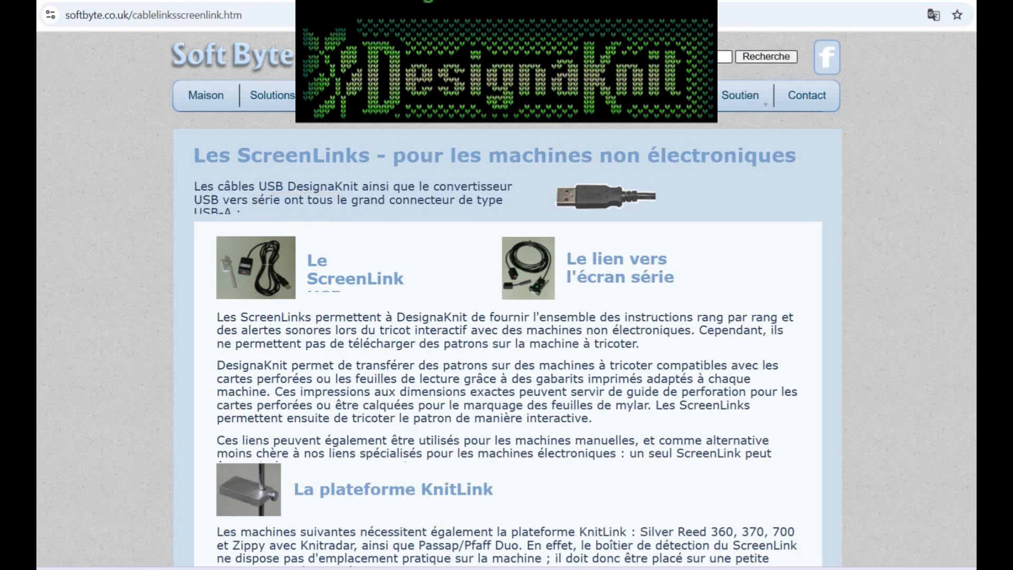
scroll(507, 348, "down", 3)
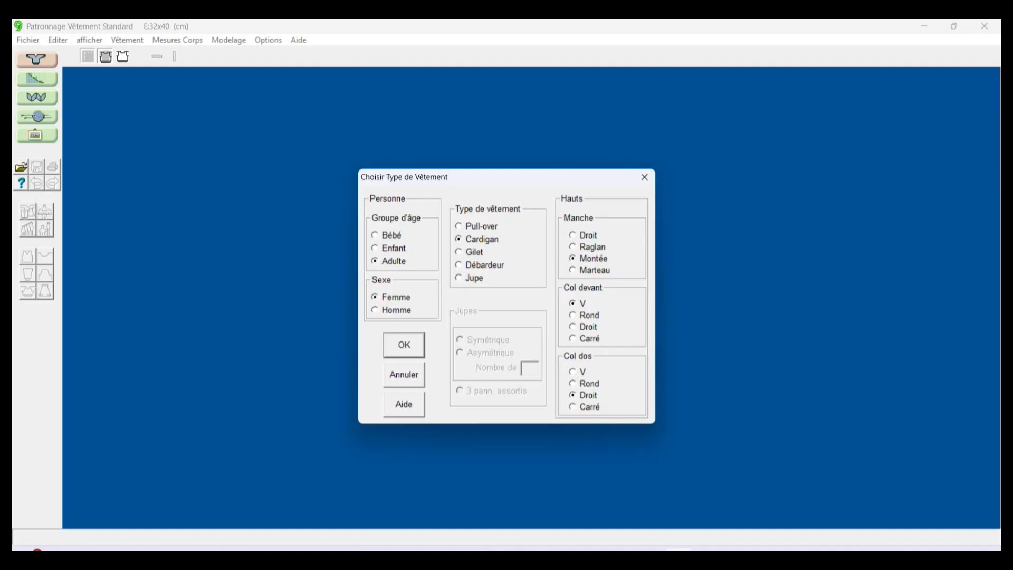
- Confirm an adult woman's cardigan with V front neck, and enter density D8 and the note "test" in its gauge settings
key("Return")
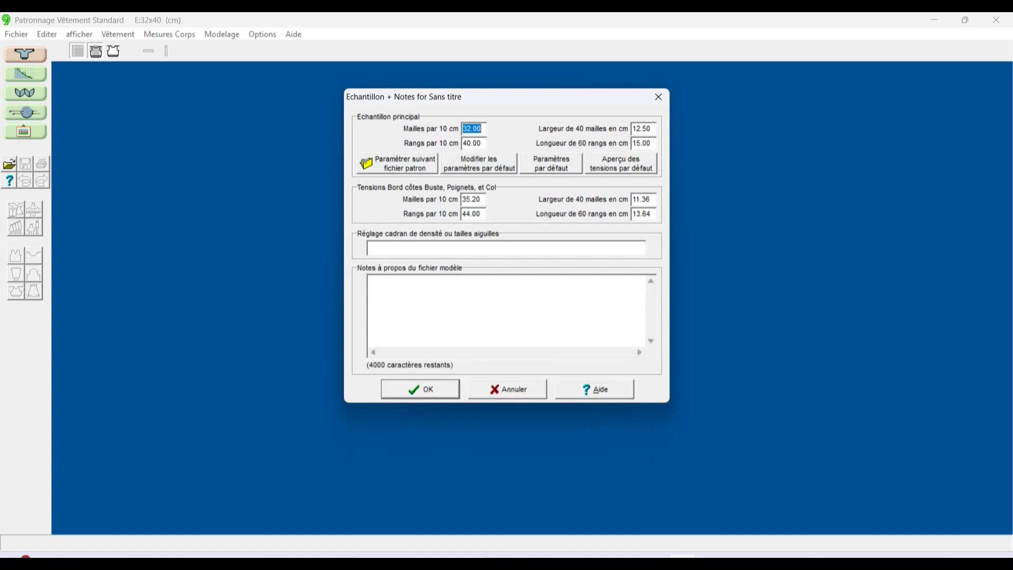
left_click(371, 248)
type("D8")
left_click(370, 280)
type("te")
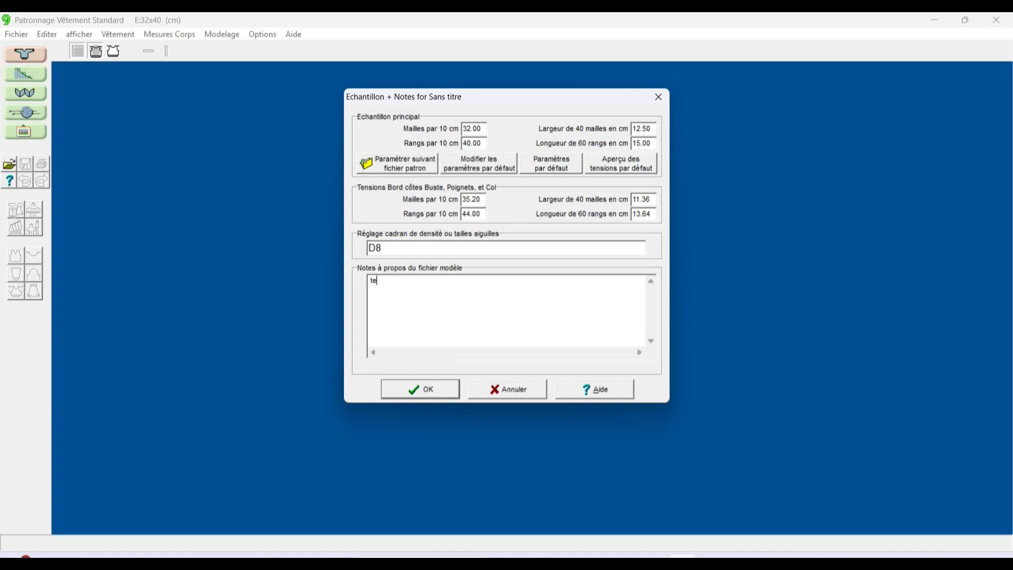
type("st")
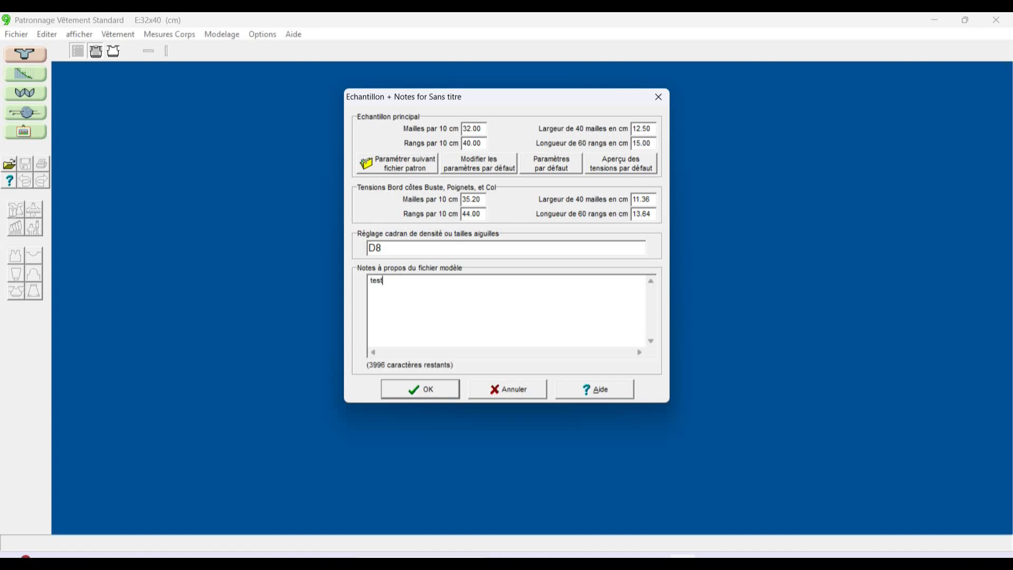
left_click(420, 389)
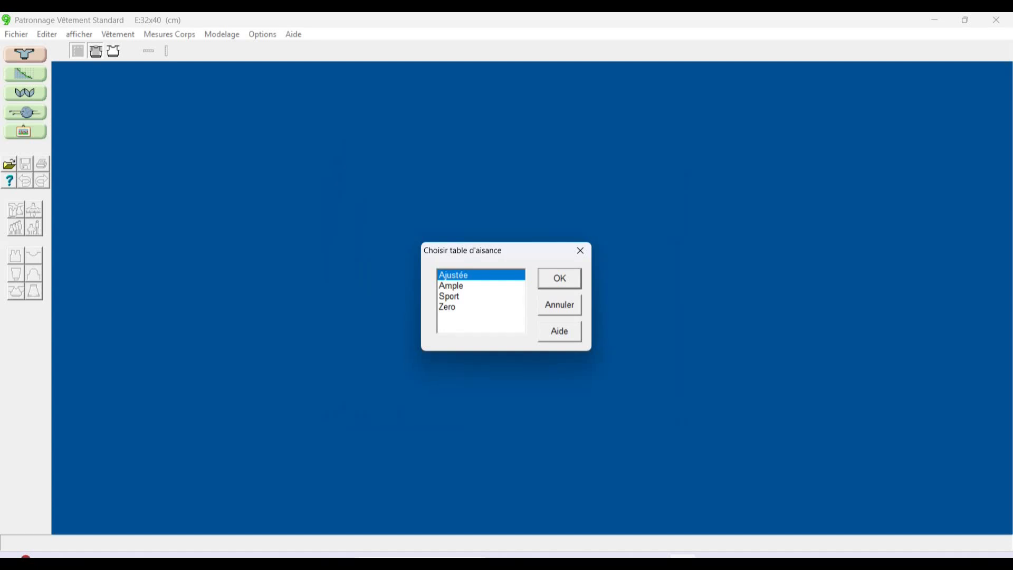
- Choose the Ajustée ease table and the standard size buste 92 for the cardigan
left_click(559, 278)
left_click(484, 275)
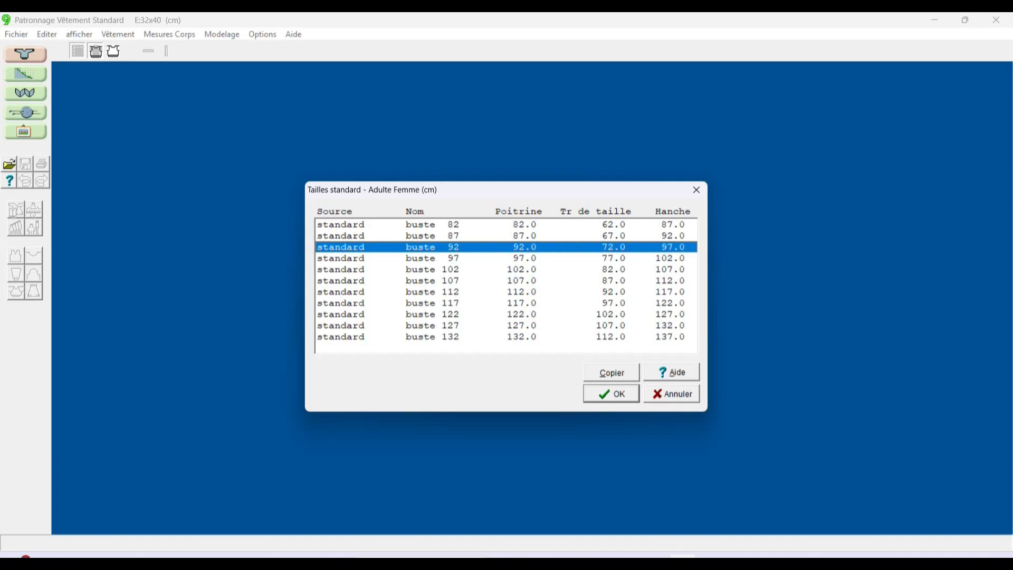
left_click(611, 373)
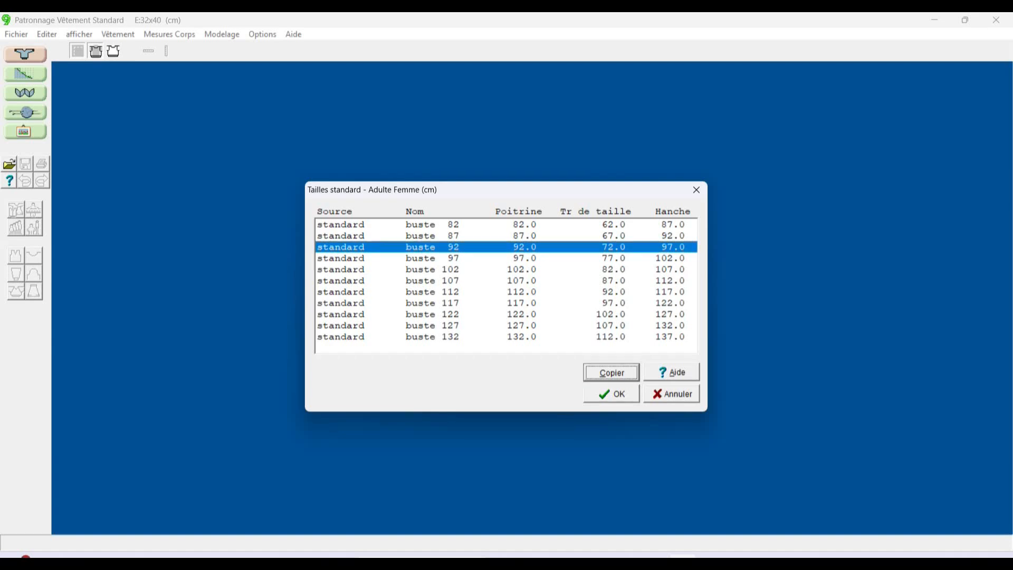
key("Return")
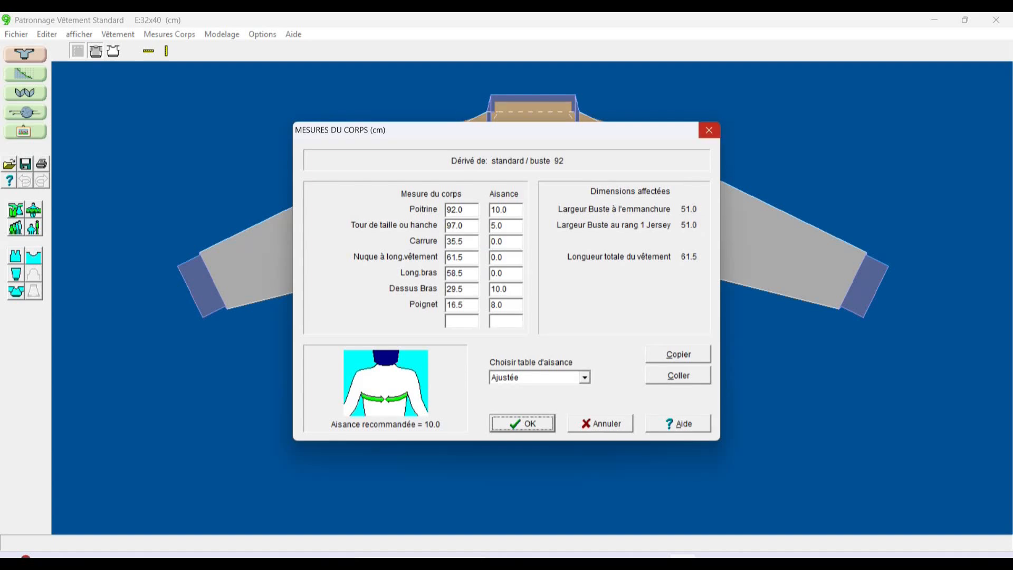
- Review each body measurement and its illustration, from wrist up to chest, and accept the measurements
left_click(463, 305)
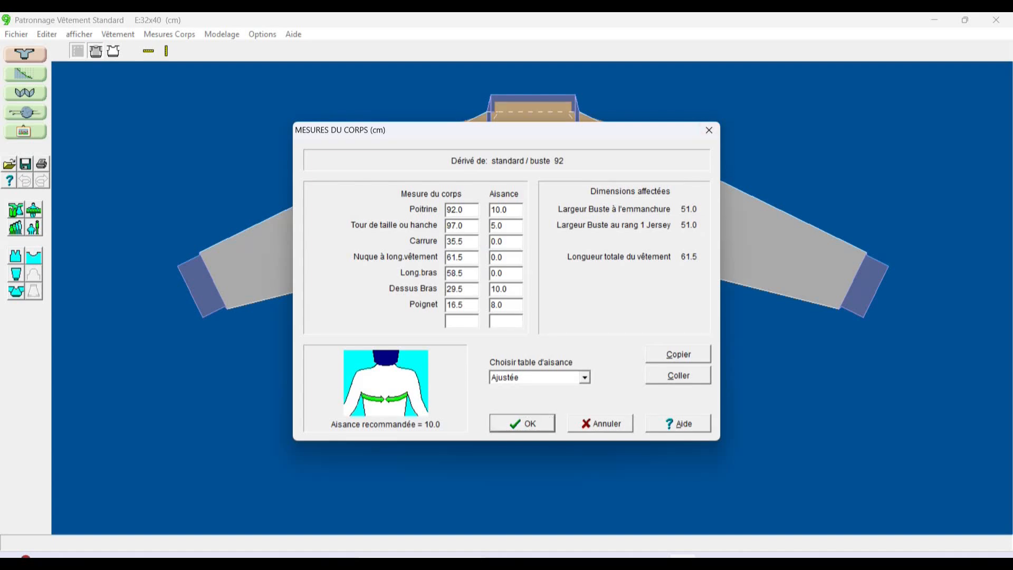
left_click(463, 288)
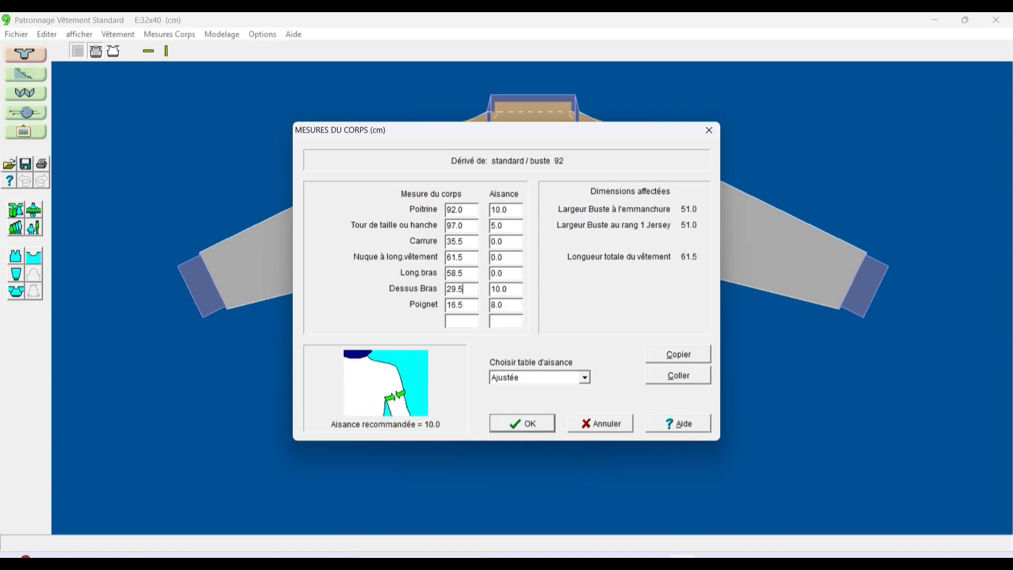
left_click(463, 273)
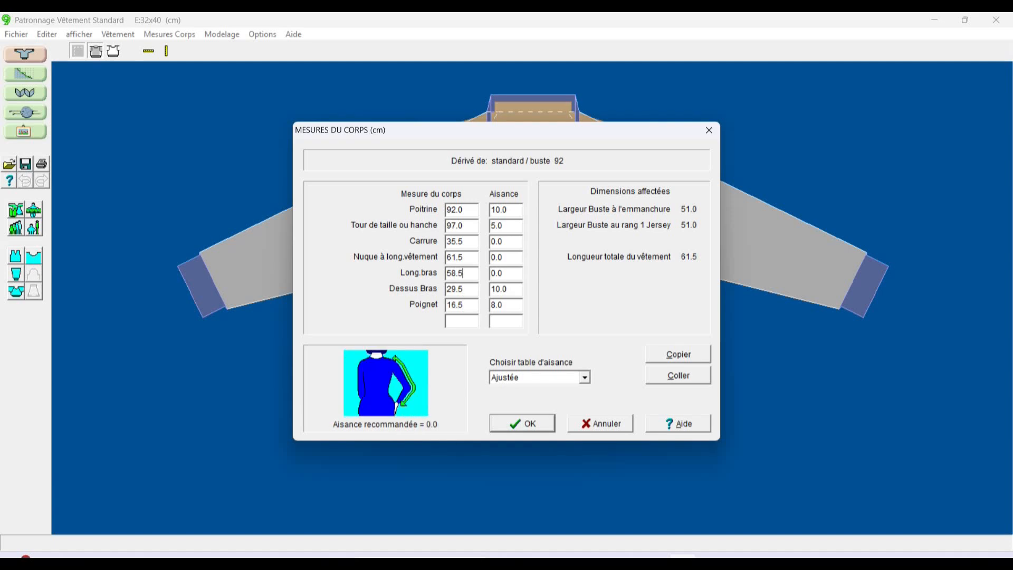
left_click(448, 257)
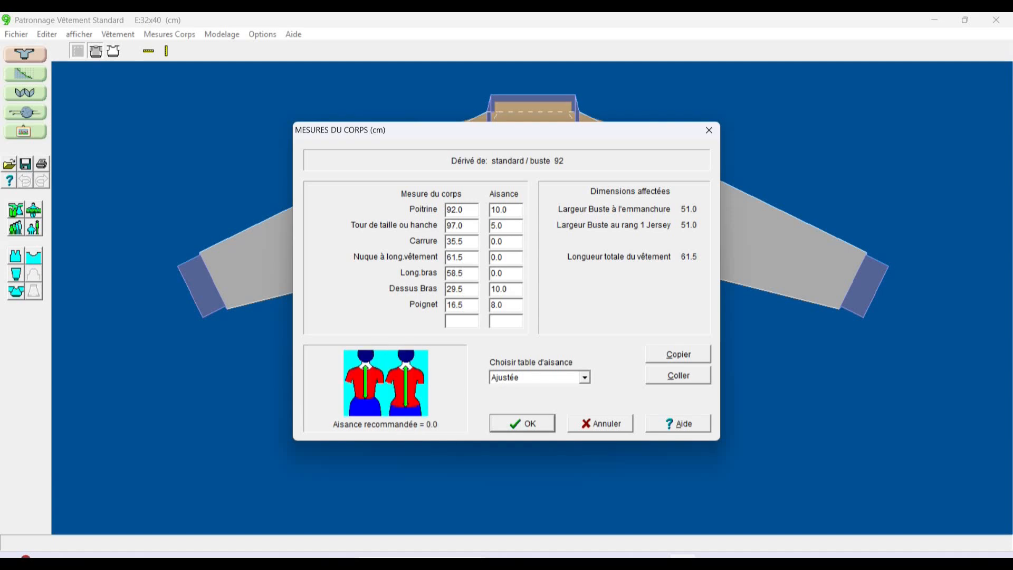
left_click(462, 242)
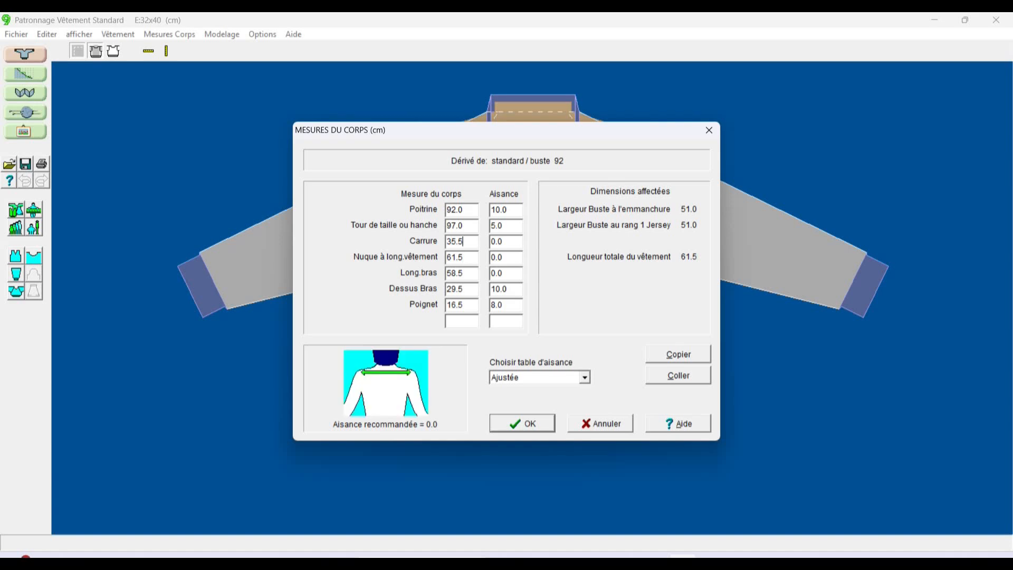
left_click(462, 225)
left_click(463, 209)
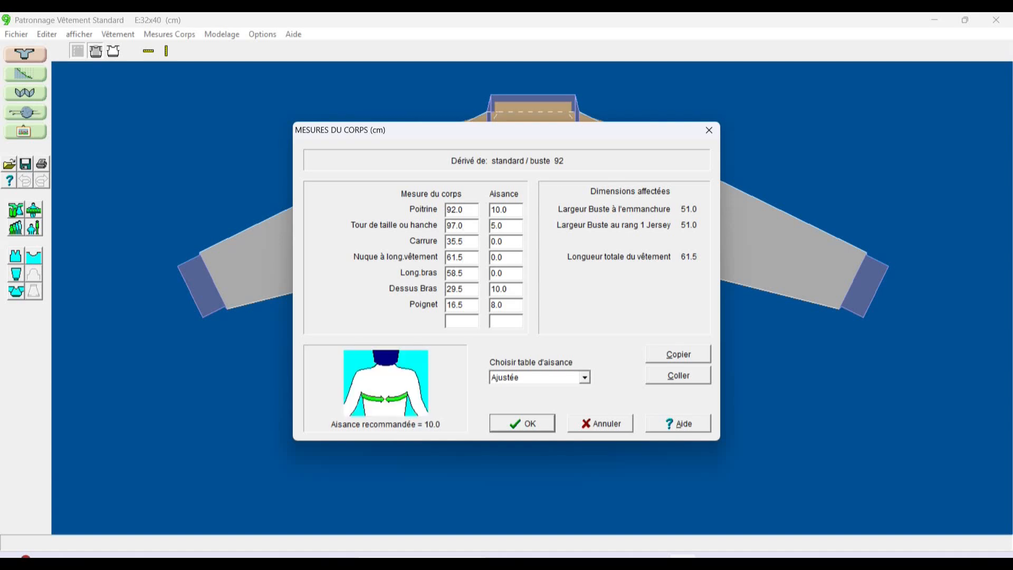
key("Return")
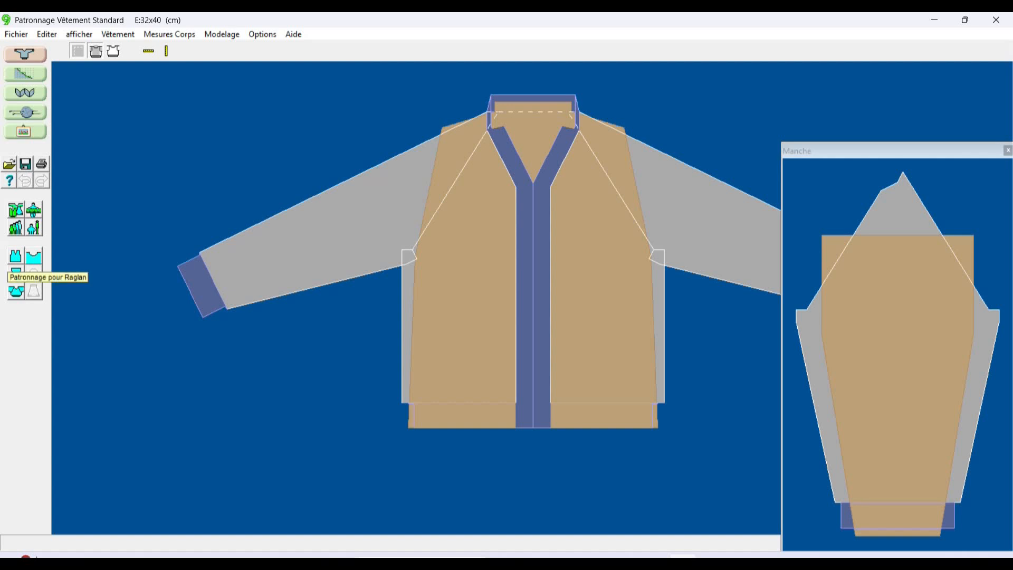
- Try raglan decreases of one stitch every 3 rows, plus an even deeper raglan
left_click(16, 256)
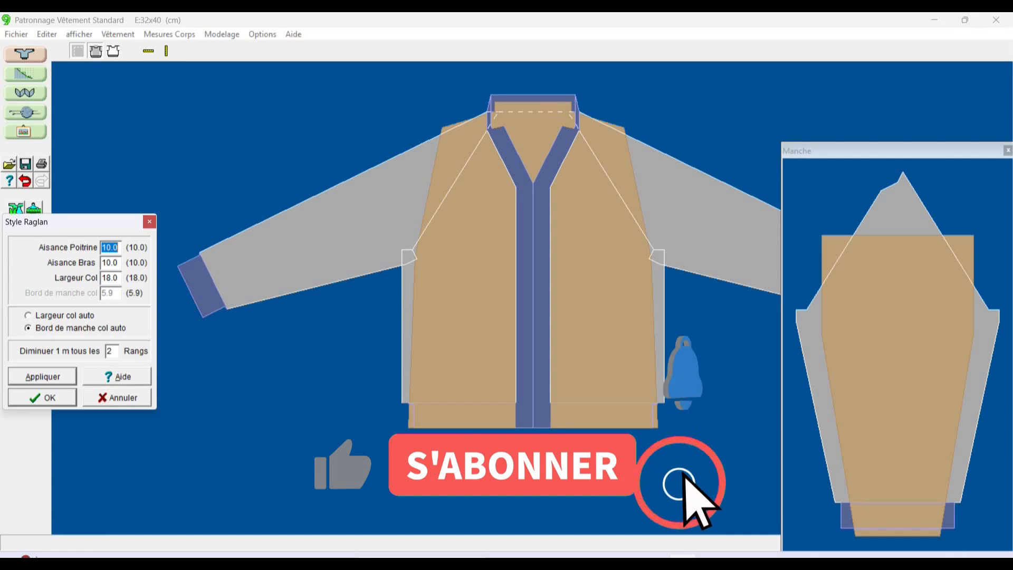
left_click(112, 351)
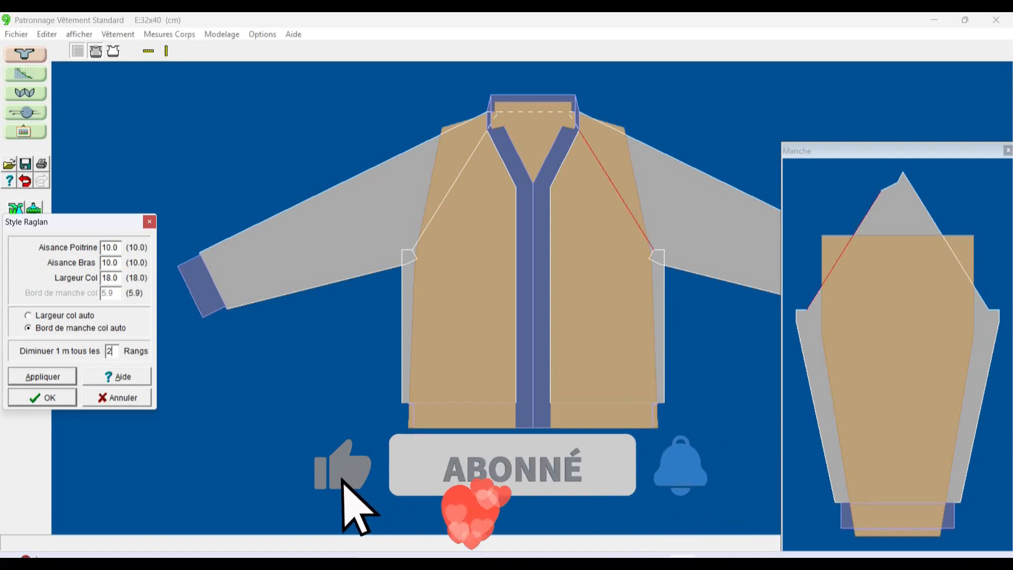
key("BackSpace")
type("3")
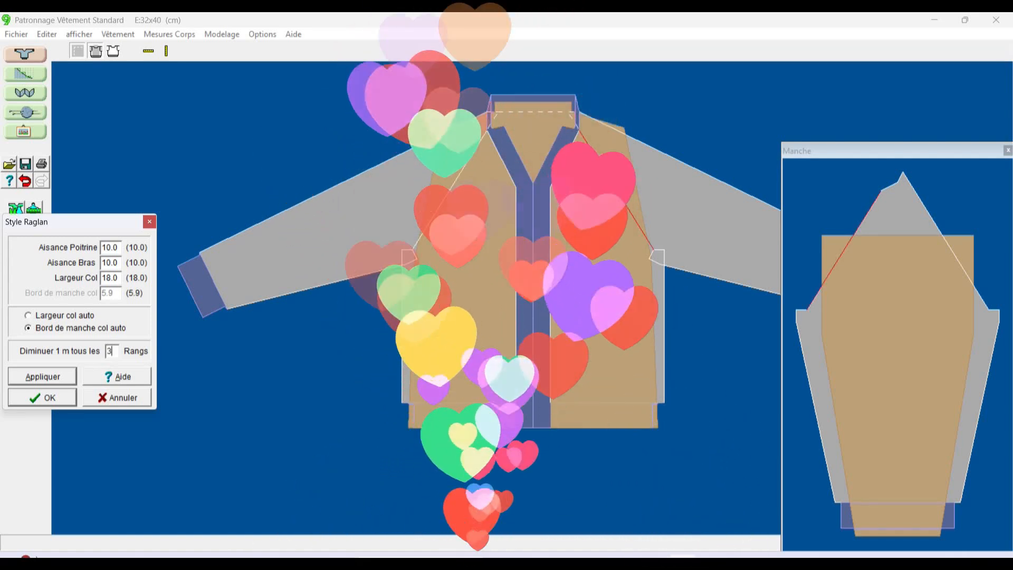
key("Return")
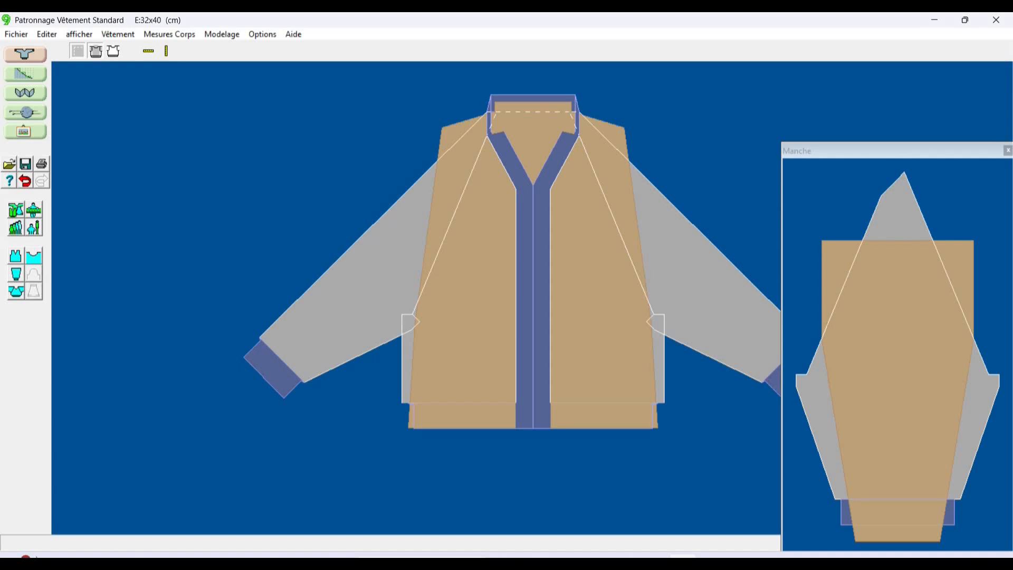
left_click(16, 291)
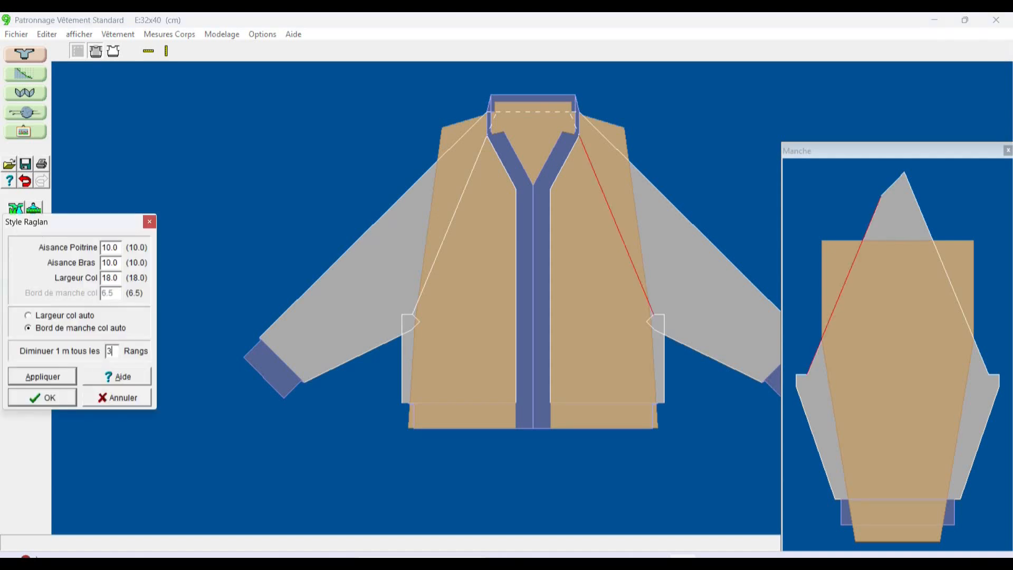
key("Return")
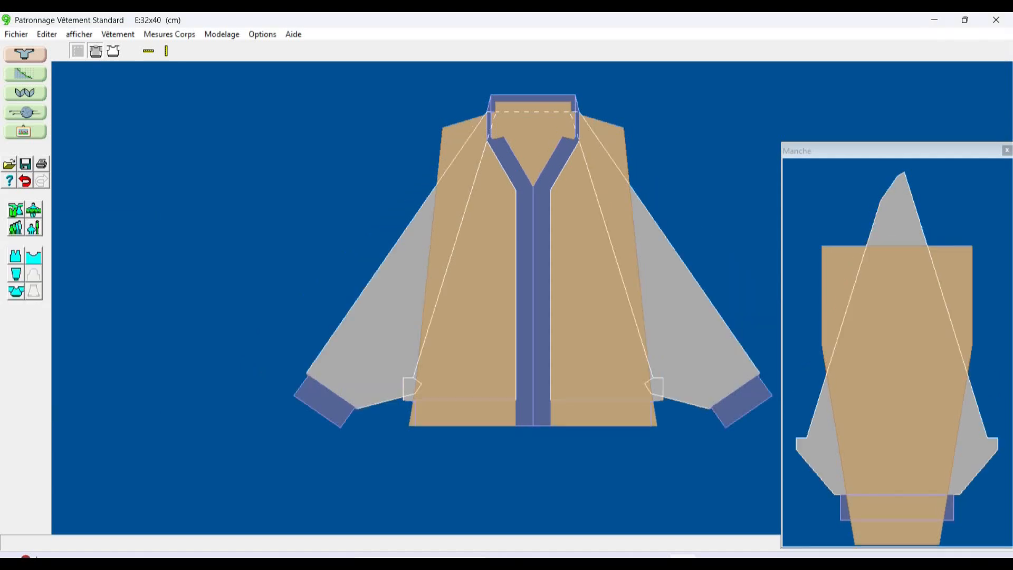
- Set the raglan decreases to one stitch every 2 rows and apply them to the garment
left_click(33, 256)
left_click(102, 520)
left_click(16, 291)
left_click(113, 352)
key("BackSpace")
type("2")
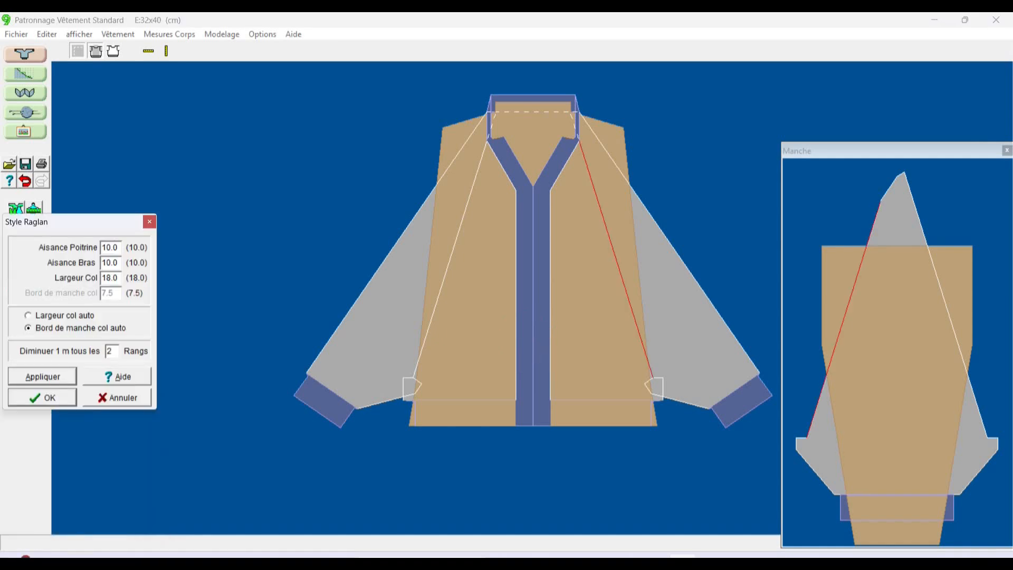
left_click(42, 376)
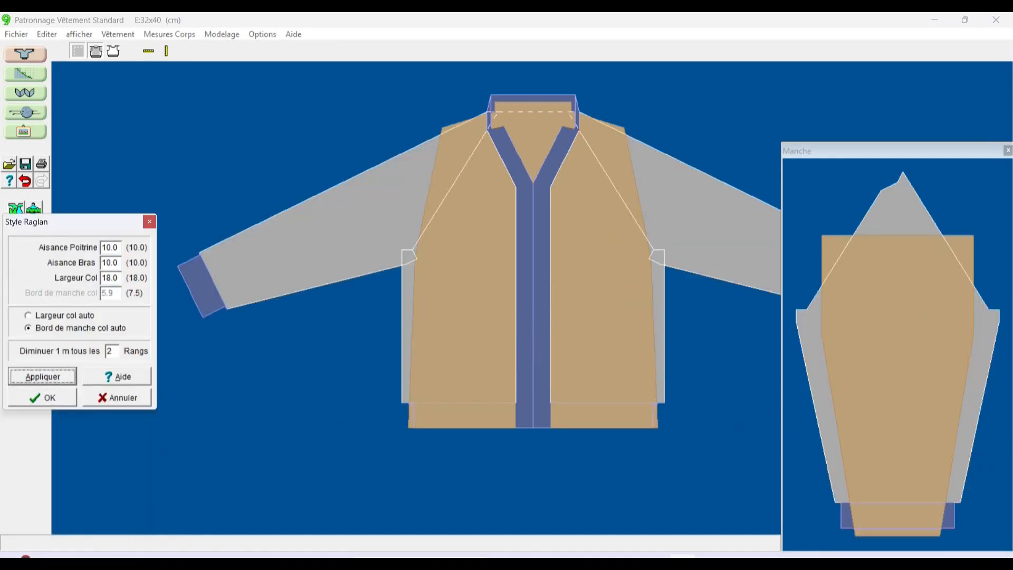
- Switch the raglan style to automatic neck width and widen the garment's body and neckline slightly
left_click(28, 315)
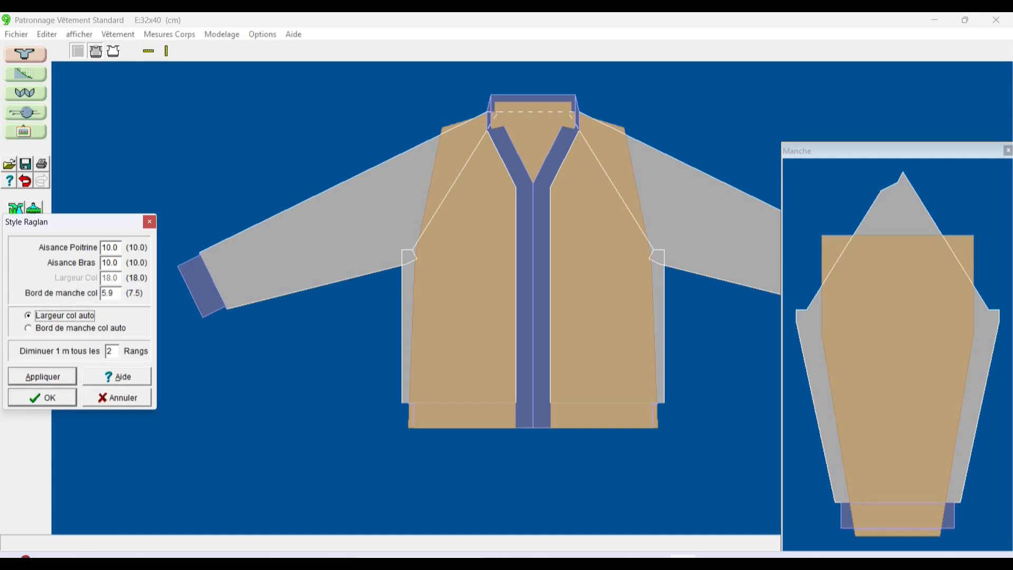
left_click(28, 328)
left_click(28, 315)
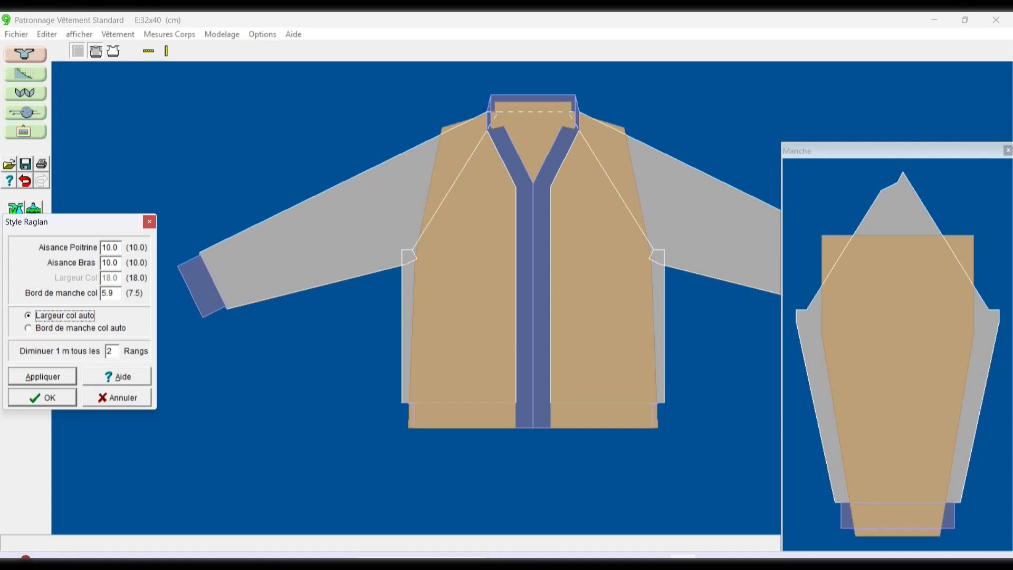
left_click(113, 293)
key("BackSpace")
key("BackSpace")
key("BackSpace")
type("50")
key("Return")
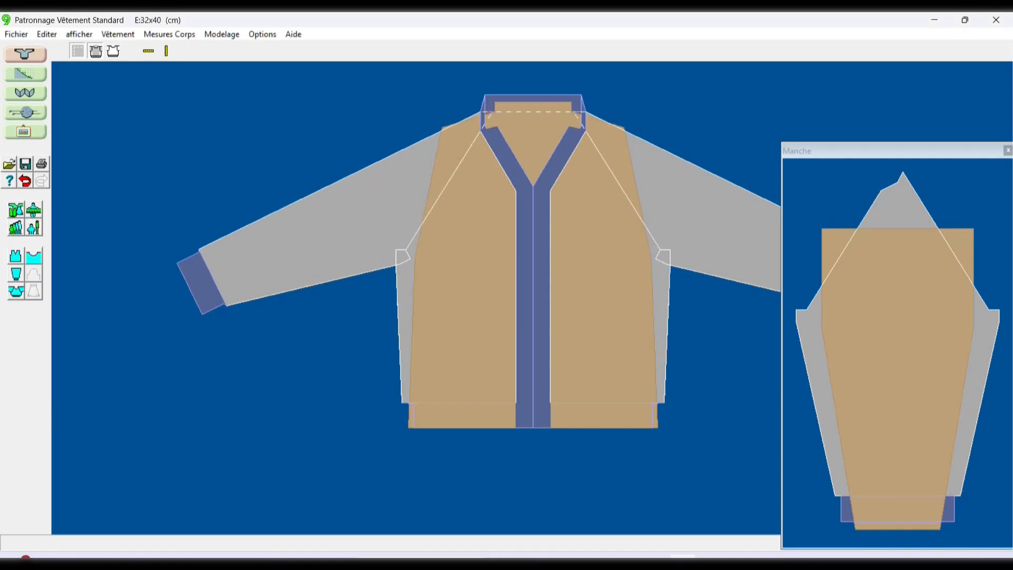
- Set the cardigan's front overlap (Croisement) to 2.0 cm in the body style
left_click(15, 227)
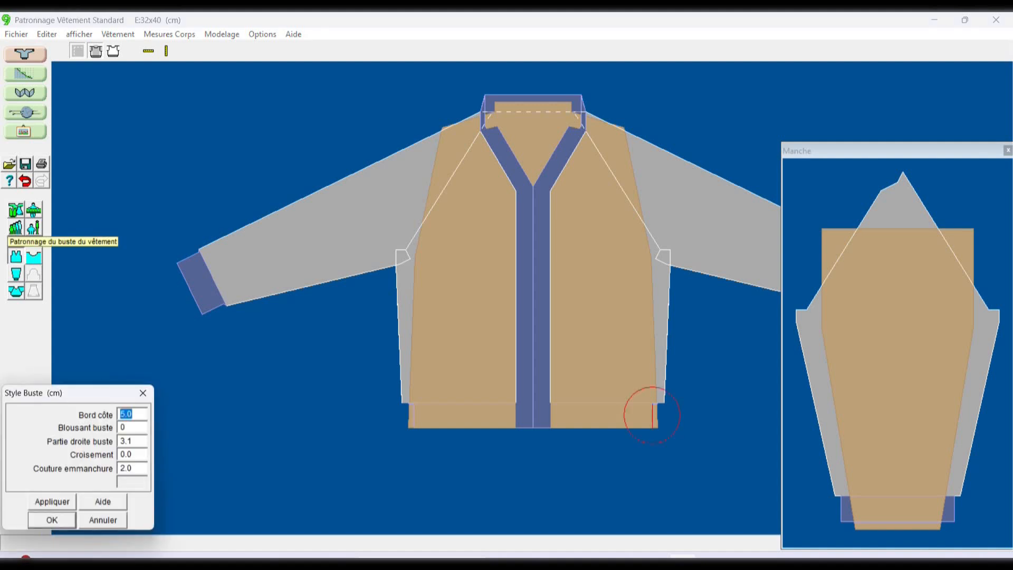
left_click(132, 454)
key("BackSpace")
key("BackSpace")
key("BackSpace")
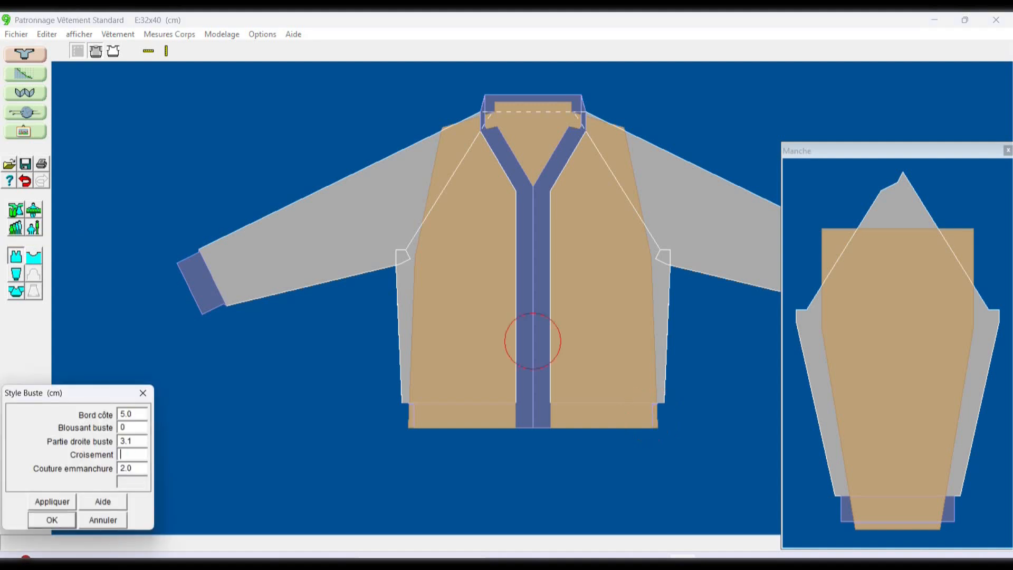
type("2.0")
key("Return")
left_click(51, 520)
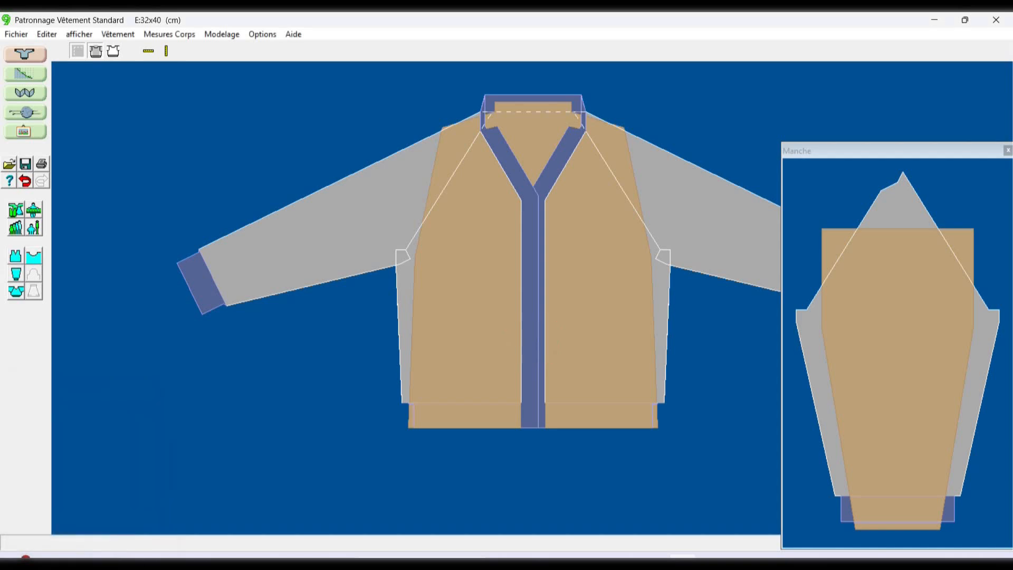
- Set the sleeve cuff (Poignet) to 1.0 cm in the sleeve style, keeping the other sleeve values
left_click(16, 274)
left_click(124, 414)
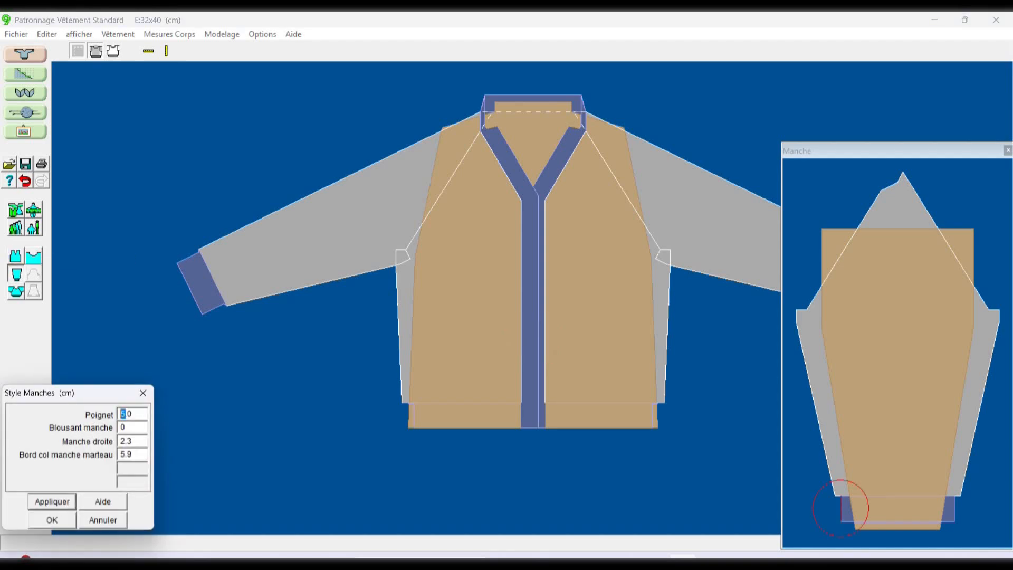
key("Return")
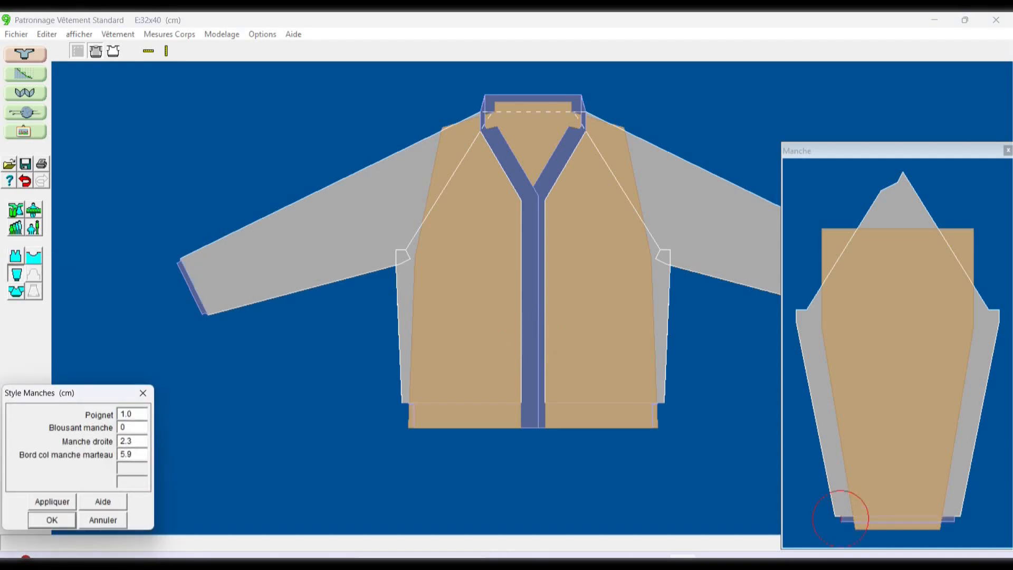
left_click(132, 441)
left_click(132, 454)
key("Return")
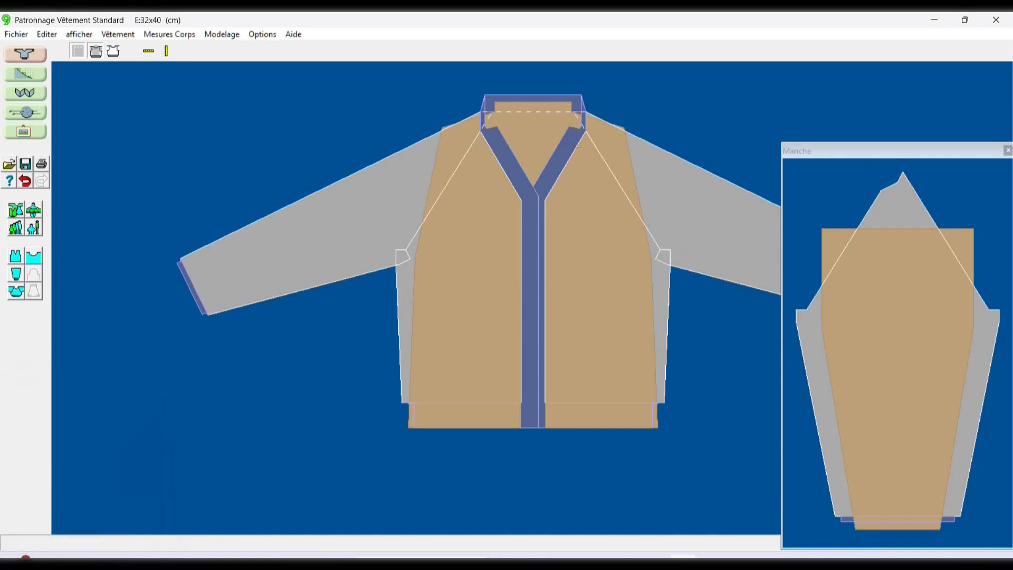
- Leave the standard garment drafting module without saving the cardigan and switch to the Dessins module
left_click(25, 132)
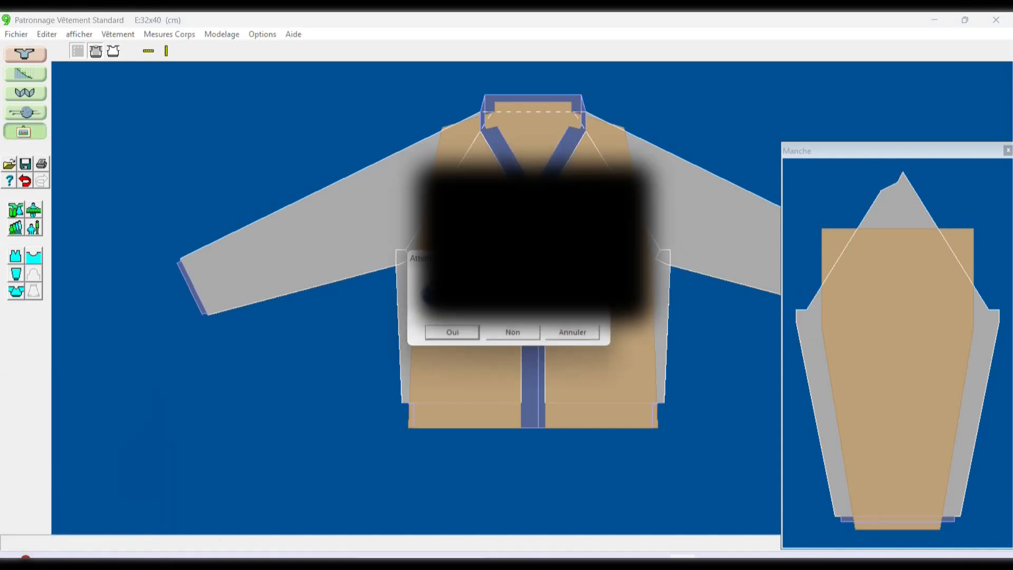
key("Return")
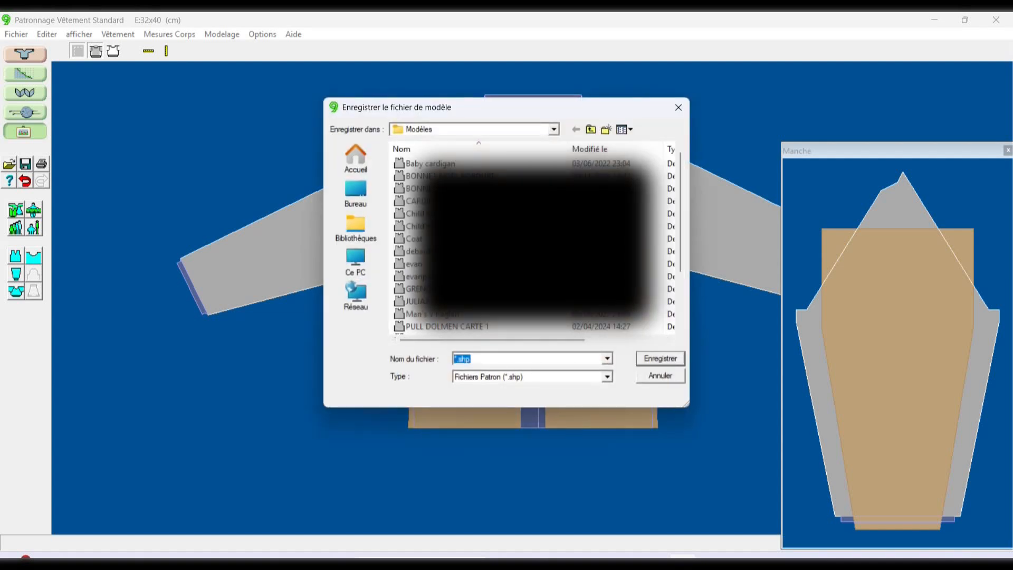
key("Escape")
key("Tab")
key("Return")
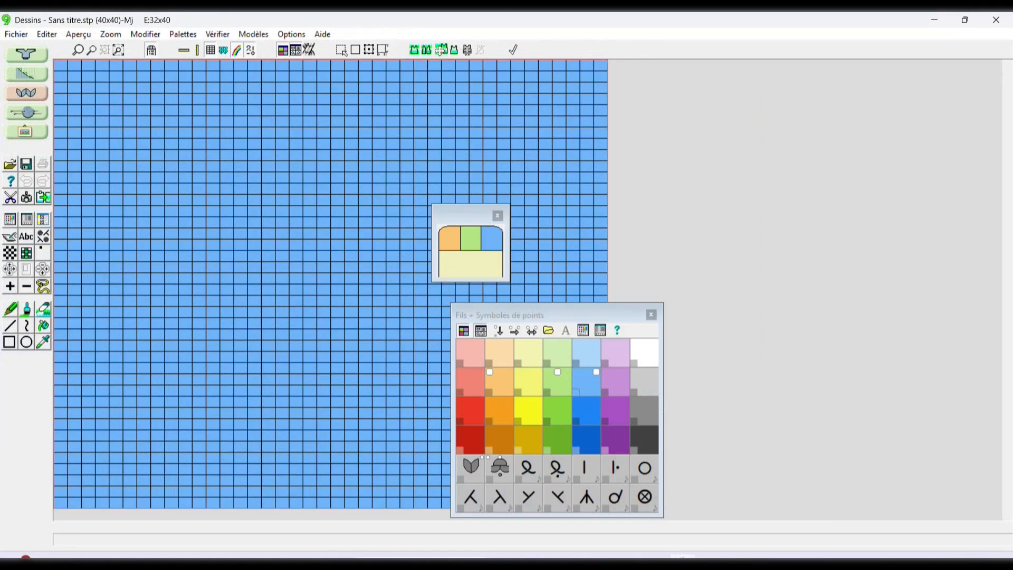
- Open the Child's sleeveless.shp pattern with the current Dessins tension settings and select its DEVANT piece
key("alt+m")
key("Down")
key("Down")
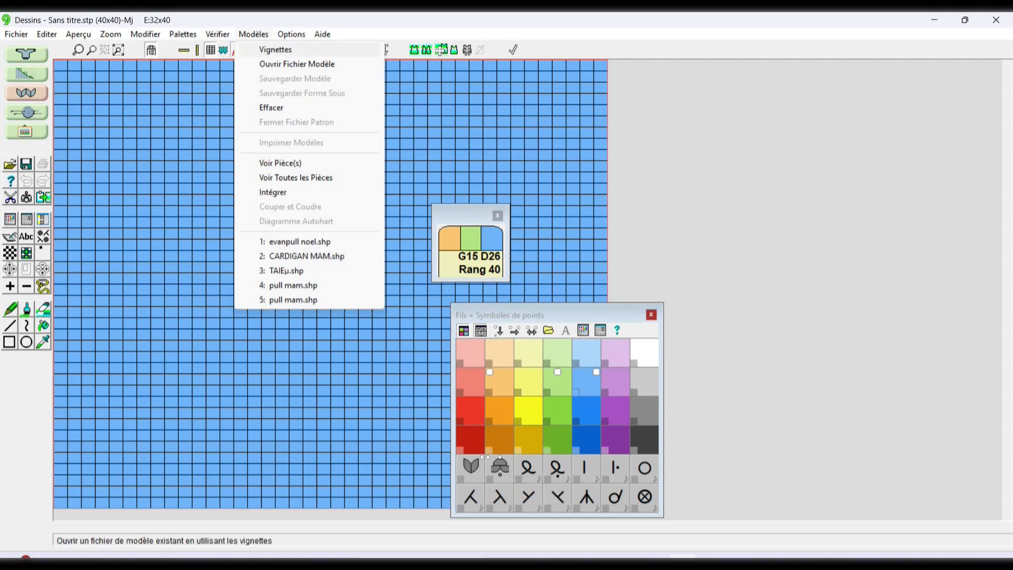
key("Return")
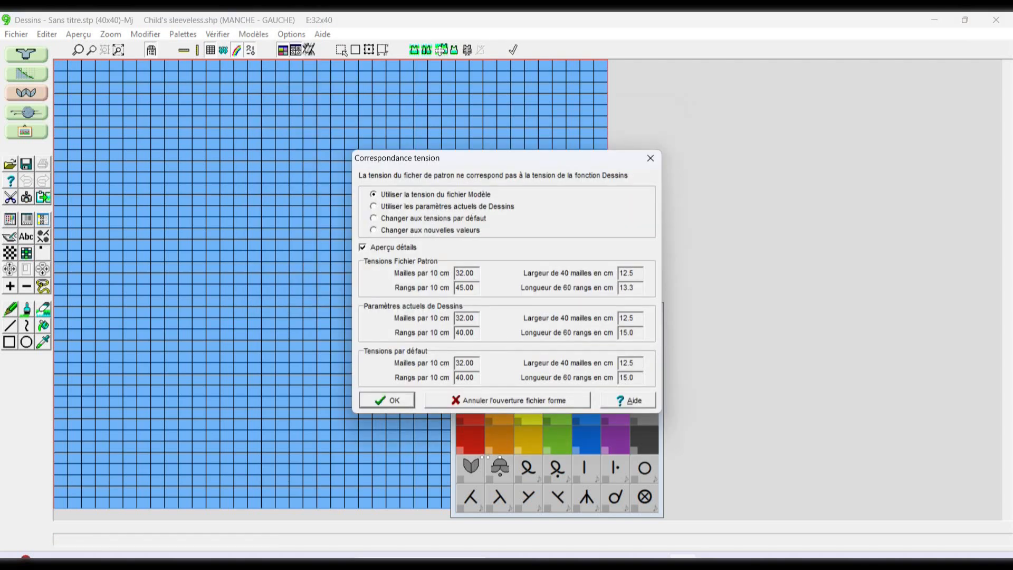
left_click(373, 207)
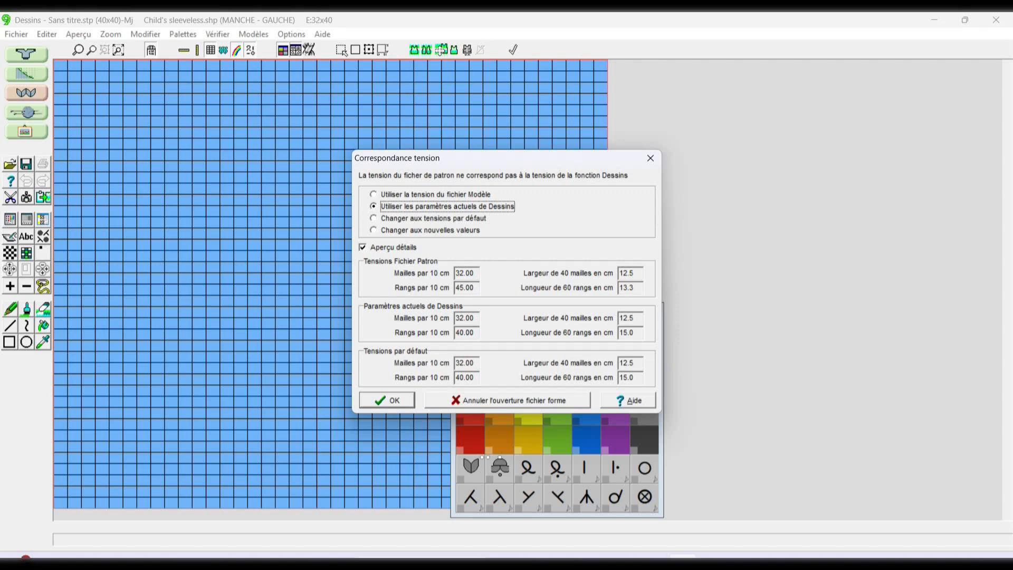
key("Return")
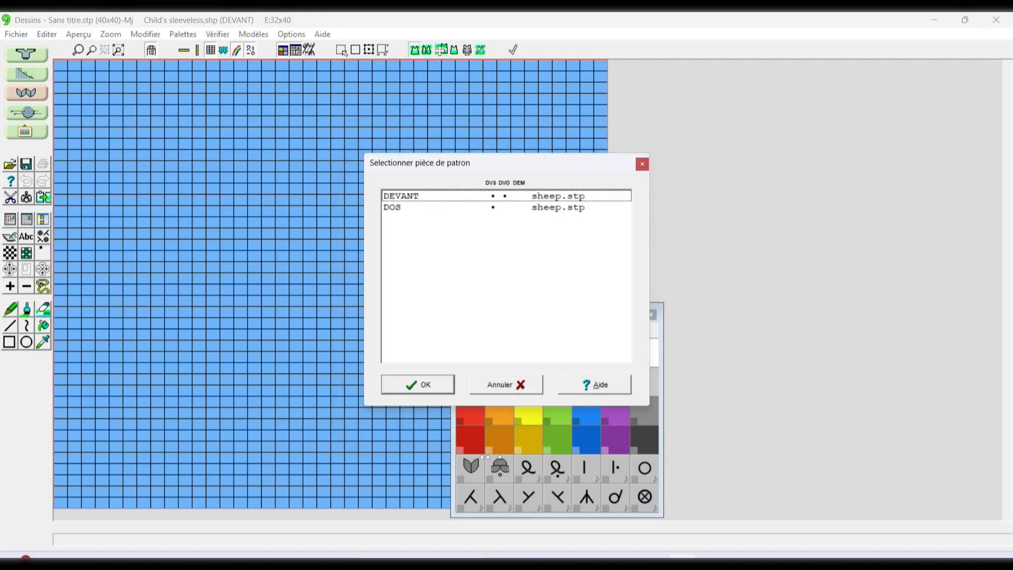
left_click(402, 195)
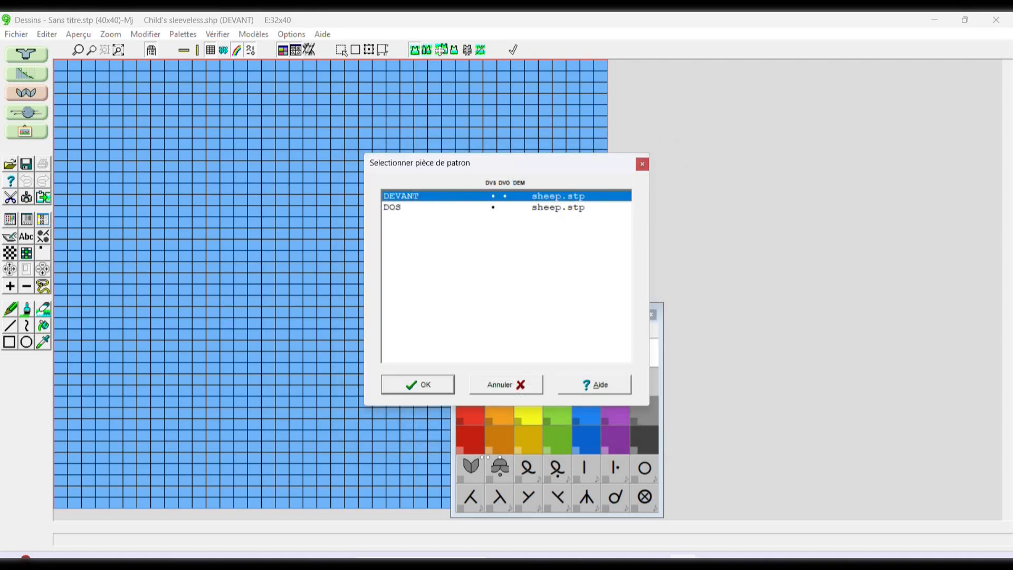
key("Return")
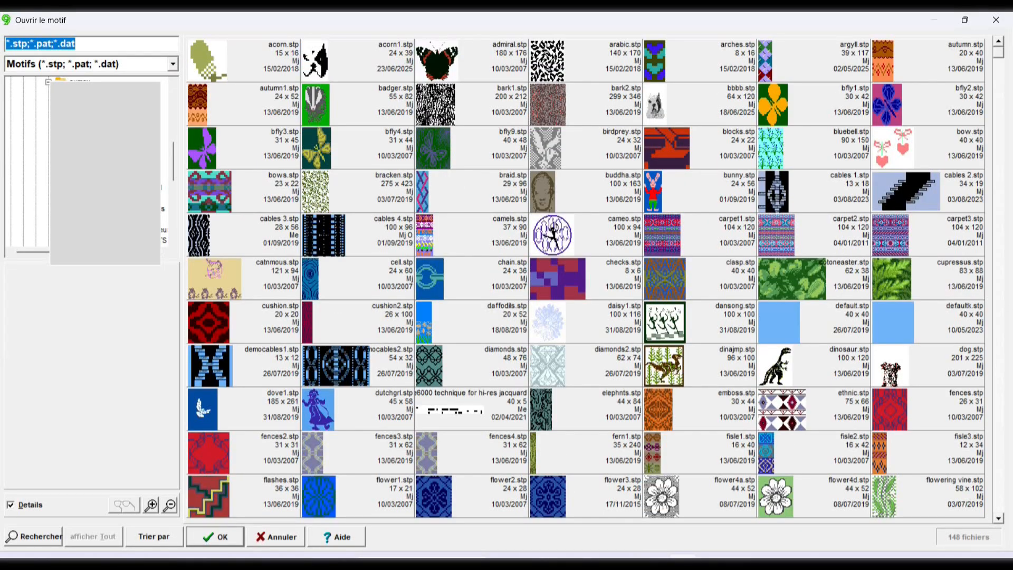
- Open the camels.stp motif from the motif library and bring up the tracing mode settings
left_click(460, 236)
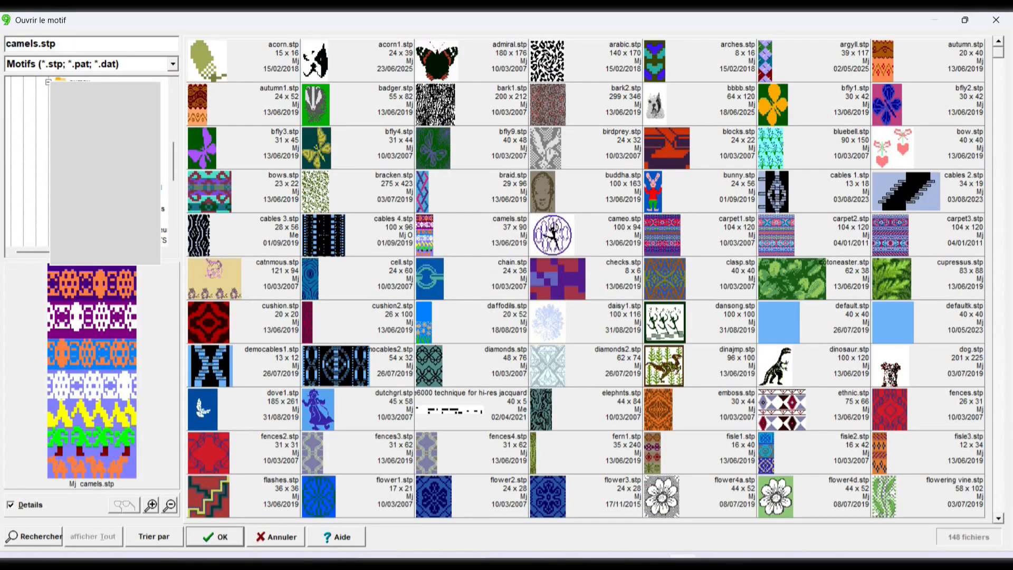
left_click(216, 537)
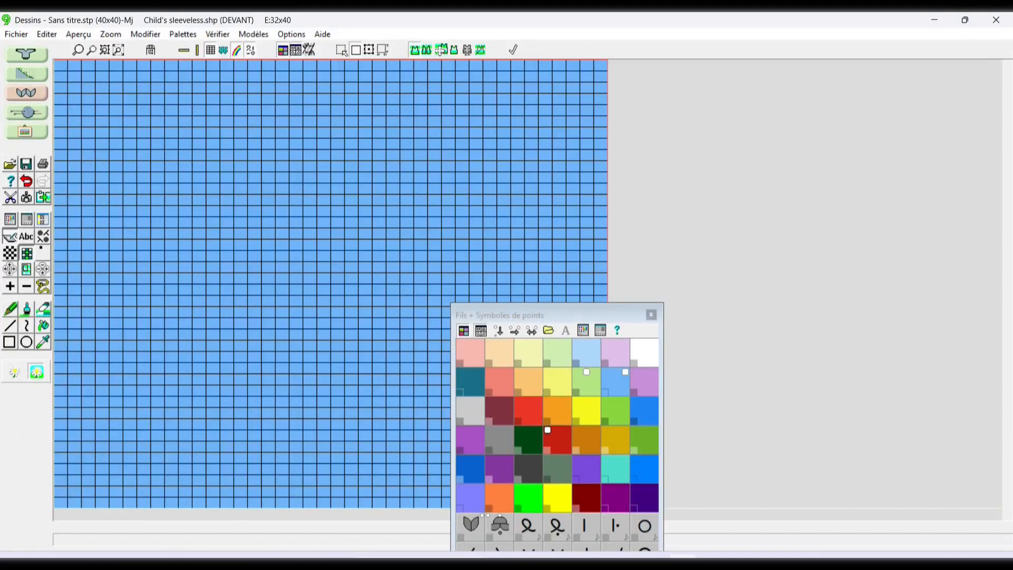
left_click(10, 236)
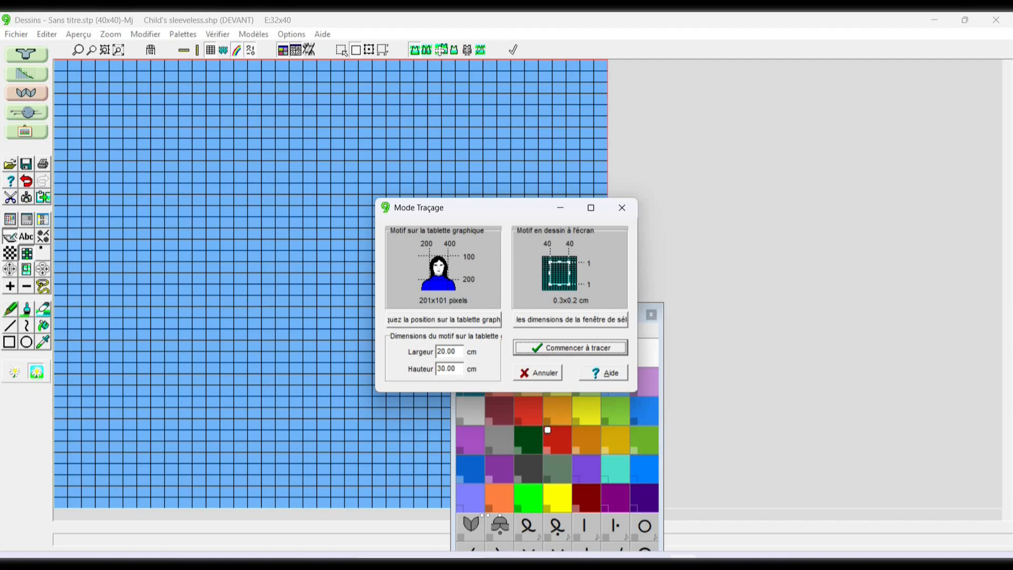
key("Return")
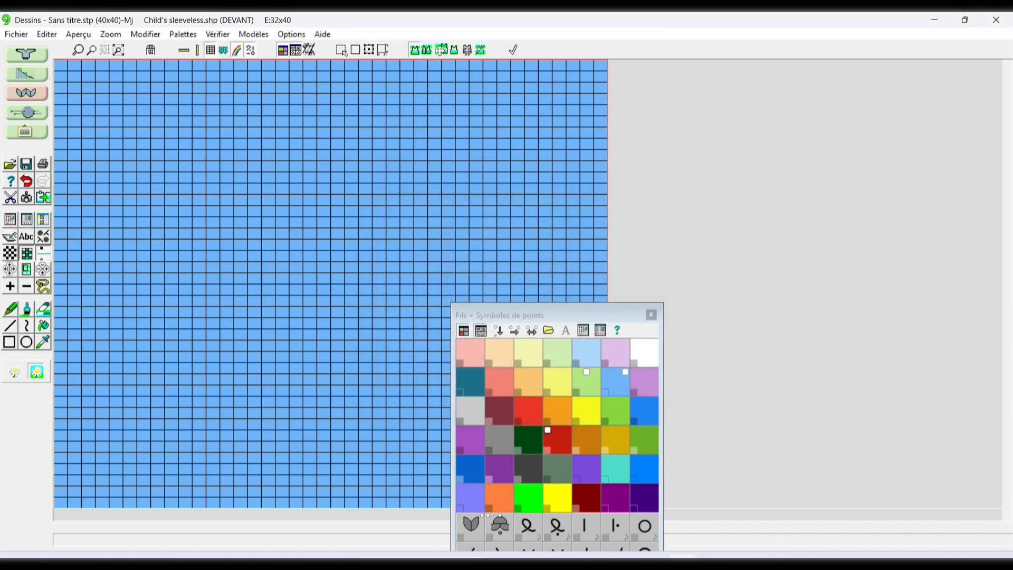
- Place paired transfer-and-eyelet lace stitches in a staggered pattern on the 40x40 design, undoing the first trial stitches
left_click(43, 237)
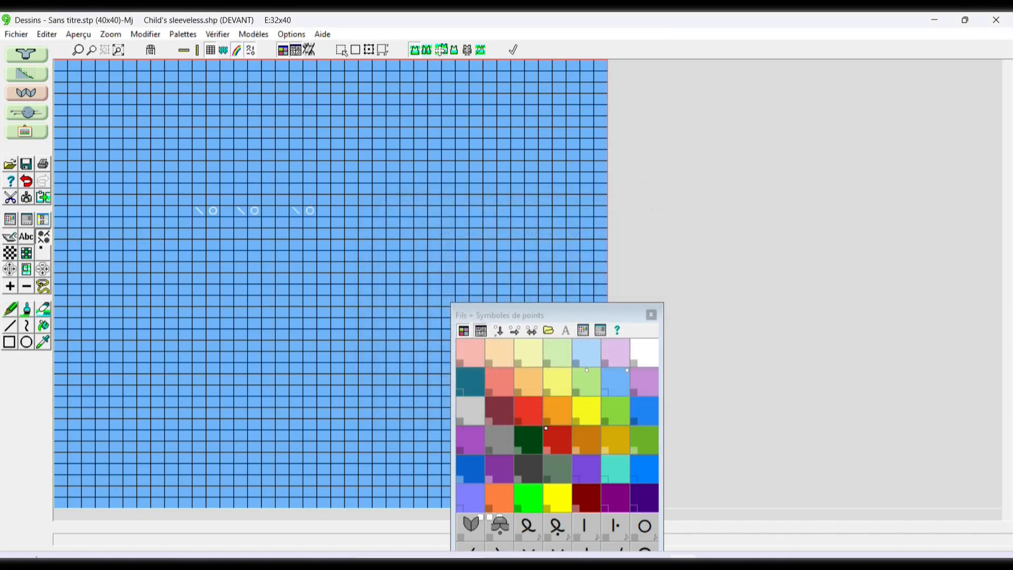
left_click(26, 181)
left_click(26, 180)
left_click(43, 237)
left_click(213, 233)
left_click(213, 255)
left_click(151, 50)
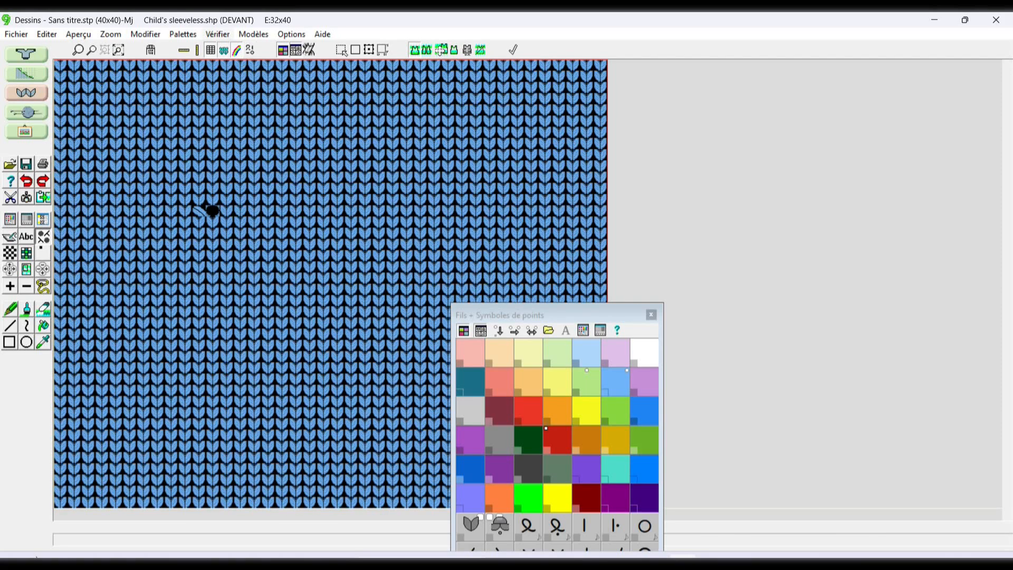
left_click(223, 50)
left_click(268, 211)
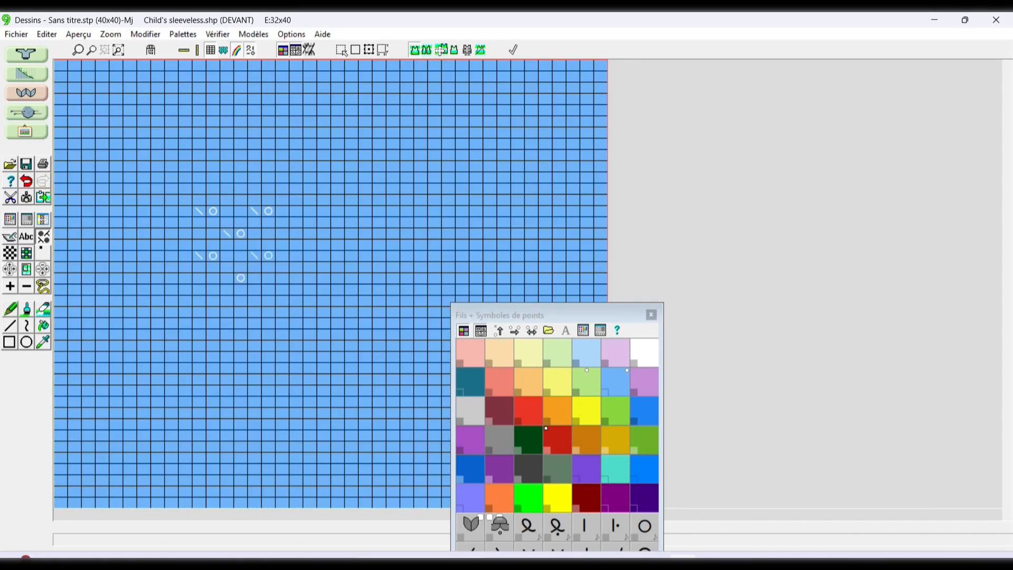
left_click(241, 323)
- Display the lace design as knitted stitches without the grid, trying the related display options
left_click(224, 49)
left_click(210, 50)
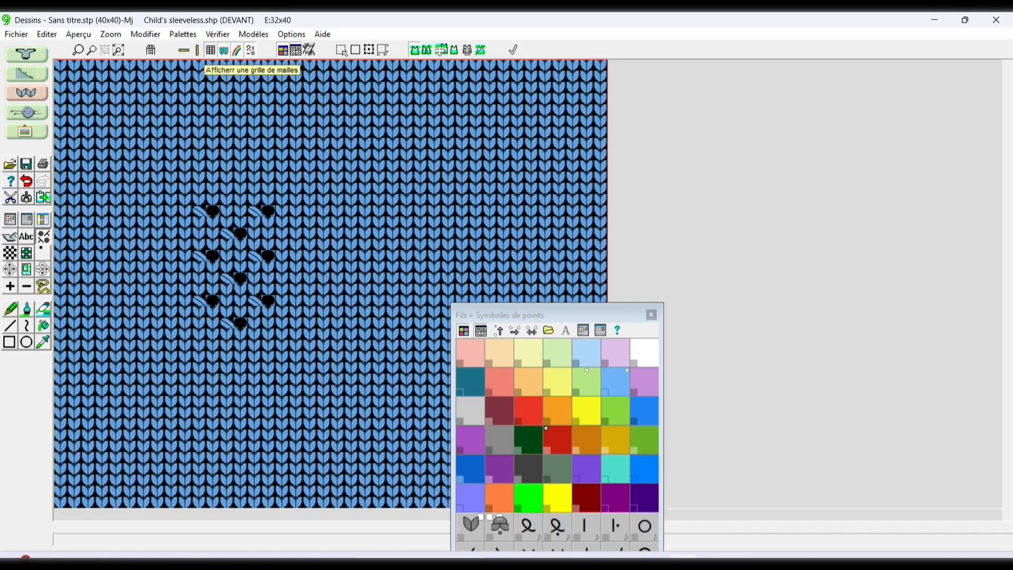
left_click(236, 50)
left_click(237, 49)
left_click(224, 50)
left_click(224, 50)
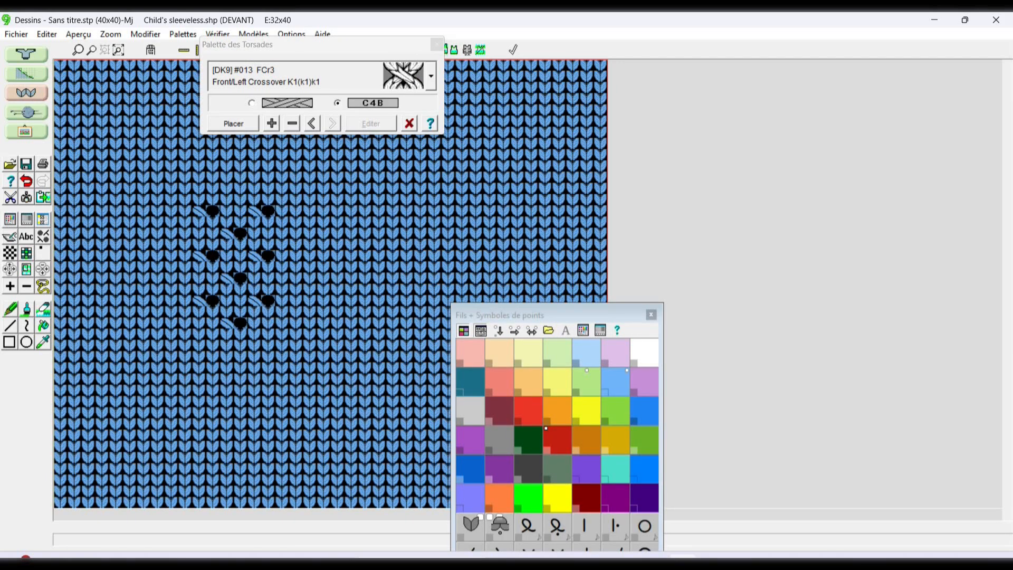
- Empty the cable palette and browse the 3-stitch-wide cables in the cable collection
left_click(293, 123)
left_click(293, 123)
left_click(271, 123)
left_click(257, 374)
left_click(129, 351)
left_click(129, 240)
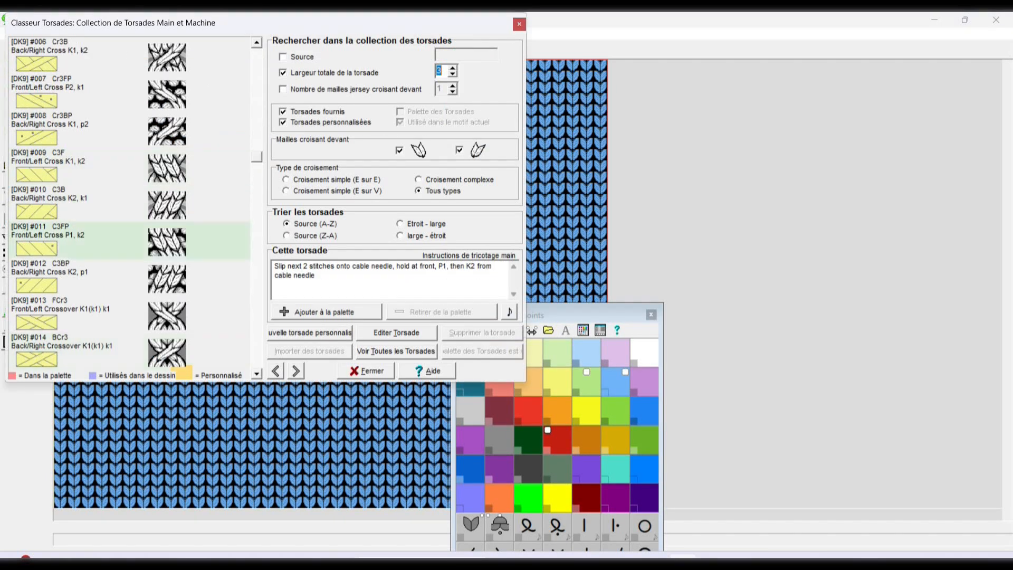
scroll(129, 203, "down", 2)
left_click(130, 56)
scroll(129, 203, "up", 1)
- Filter the cable collection to 4-stitch-wide cables, trying each crossing type and ending on complex crossings
left_click(452, 68)
left_click(286, 180)
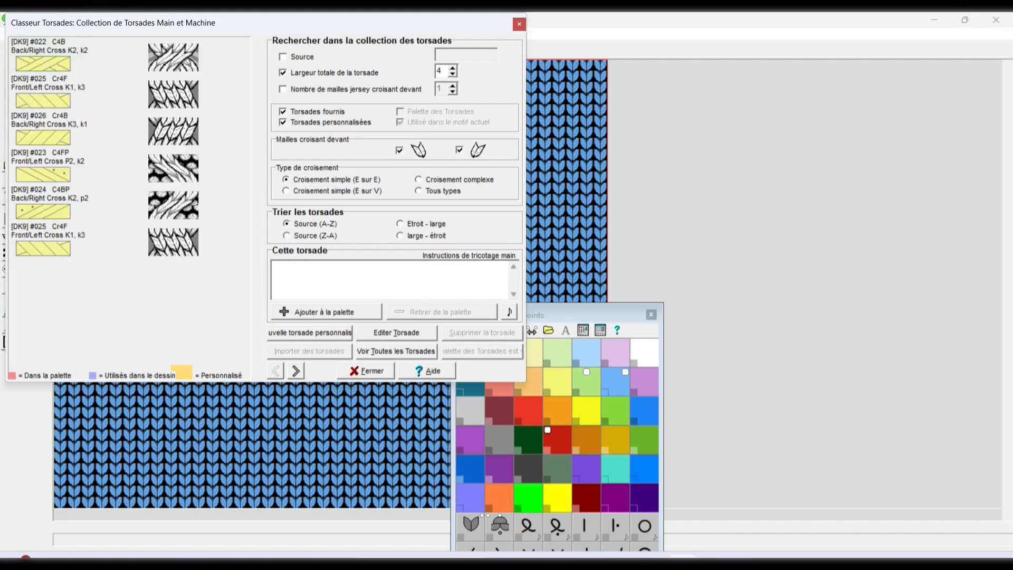
left_click(338, 191)
left_click(443, 191)
left_click(130, 129)
left_click(460, 179)
left_click(130, 56)
- Try to edit supplied cable #032 BCr4P, and add cable #033 FCr4, Front/Left Crossover K2(k1)k1, to the palette
left_click(129, 166)
left_click(396, 334)
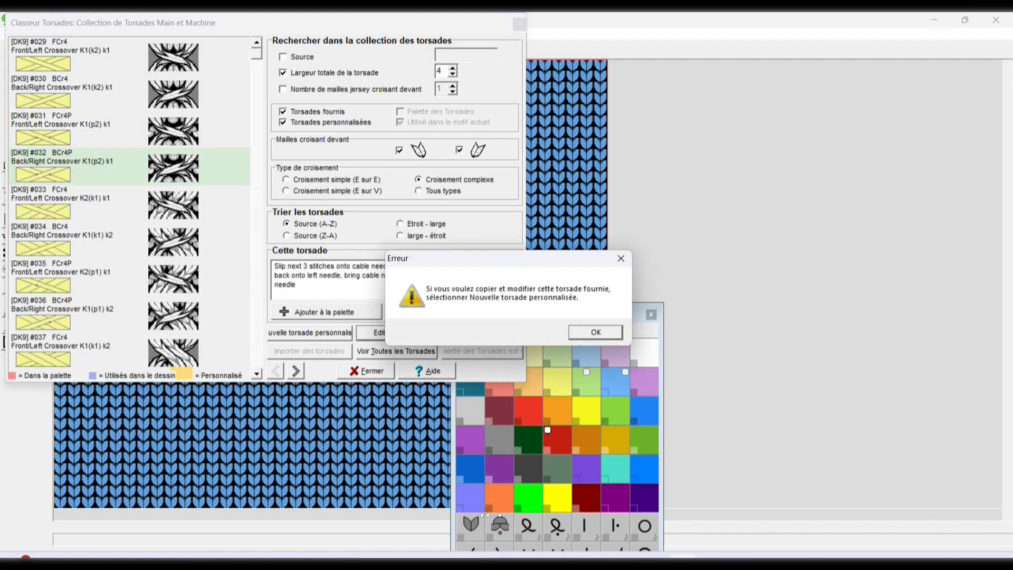
left_click(596, 333)
left_click(129, 203)
left_click(326, 312)
- List all cables with one knit stitch crossing in front and try sorting them by width in both directions
left_click(396, 351)
left_click(283, 90)
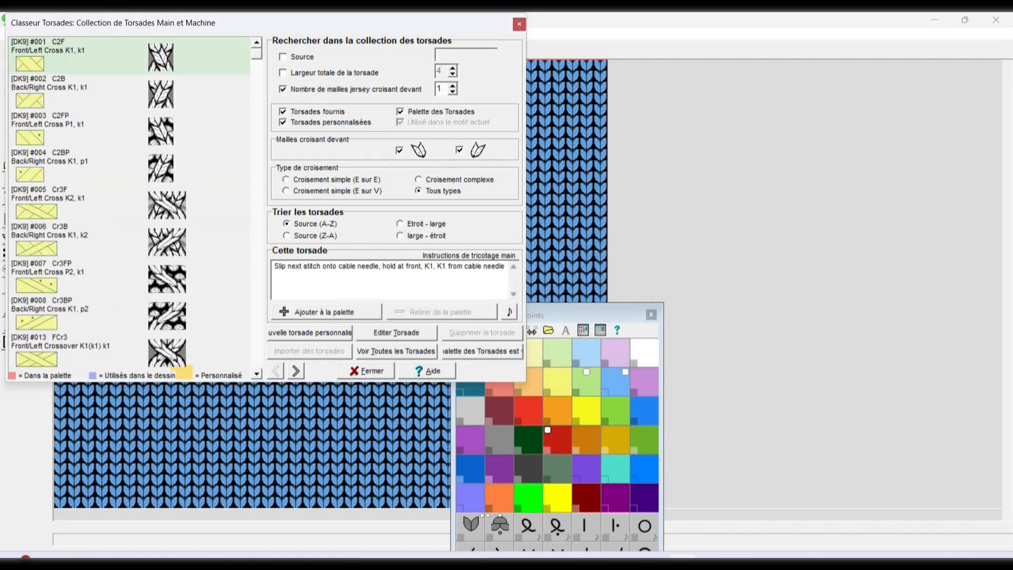
left_click(400, 223)
left_click(400, 236)
- Start placing the FCr4 cable and set a vertical ruler, measuring in rows, across the lace stitches
left_click(366, 370)
left_click(233, 123)
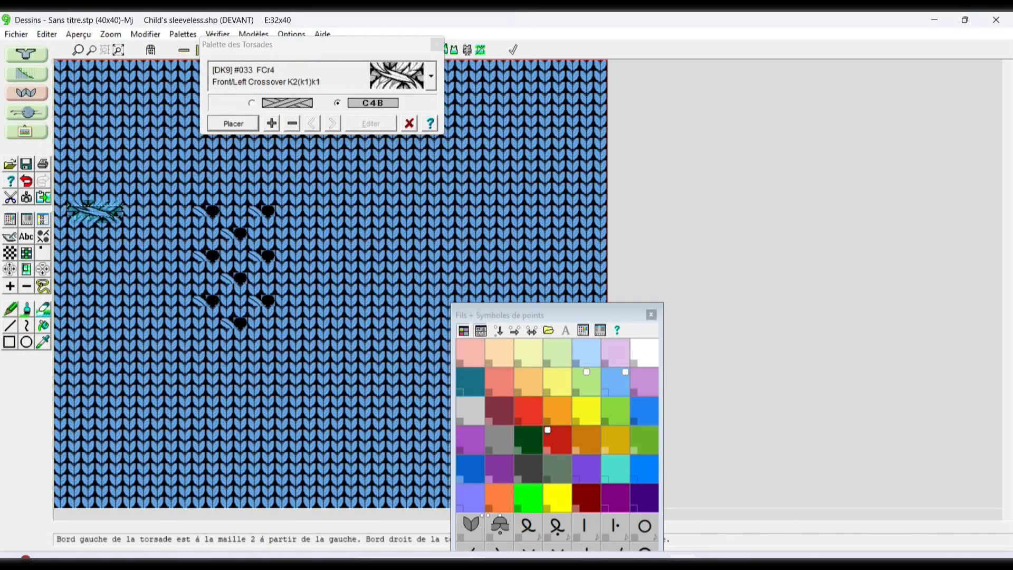
left_click_drag(316, 44, 435, 74)
left_click(197, 49)
left_click_drag(995, 296, 245, 296)
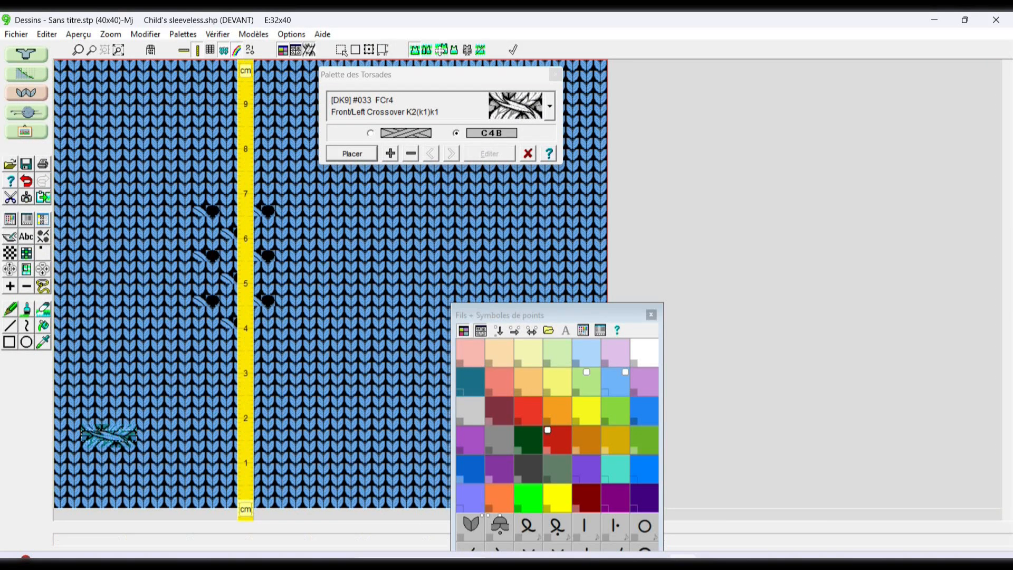
left_click(245, 508)
- Place four FCr4 cables in one column, eight rows apart, along the left side of the lace stitches
left_click(214, 413)
left_click(214, 324)
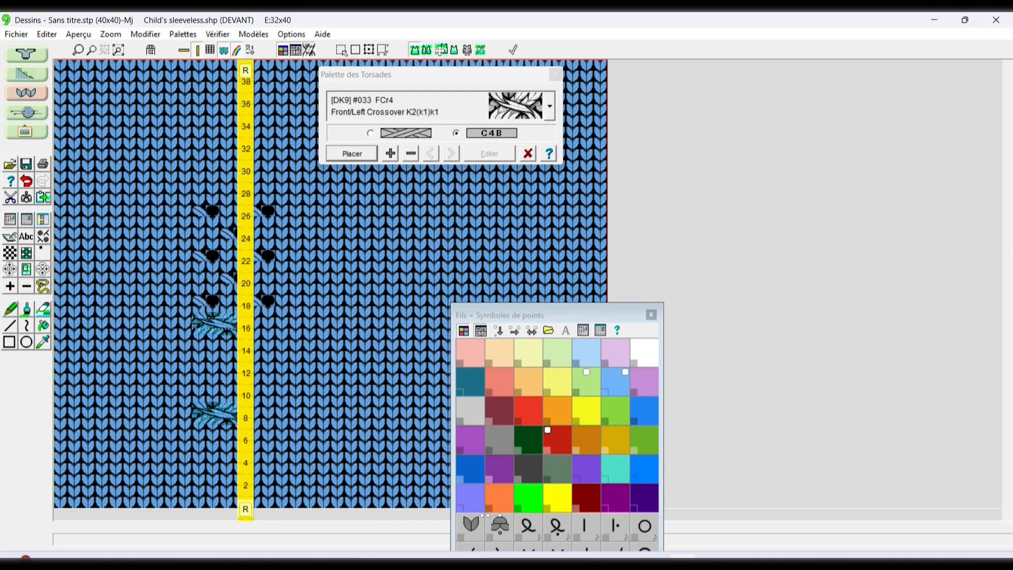
left_click(214, 232)
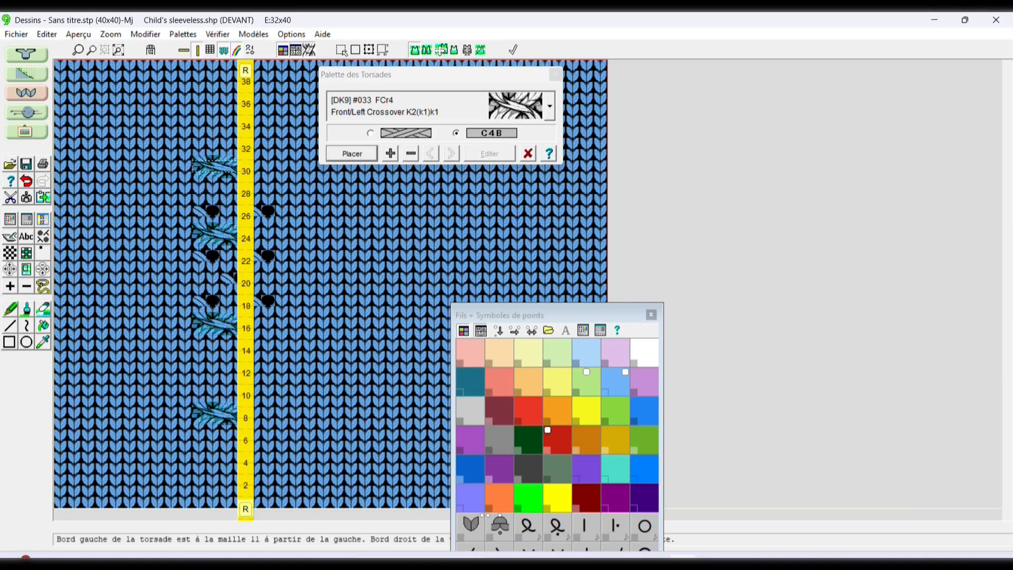
left_click(215, 141)
- Hide the cable palette, the yarn and stitch symbol palette, and the row ruler
left_click(309, 49)
left_click(295, 50)
left_click(283, 50)
left_click(197, 50)
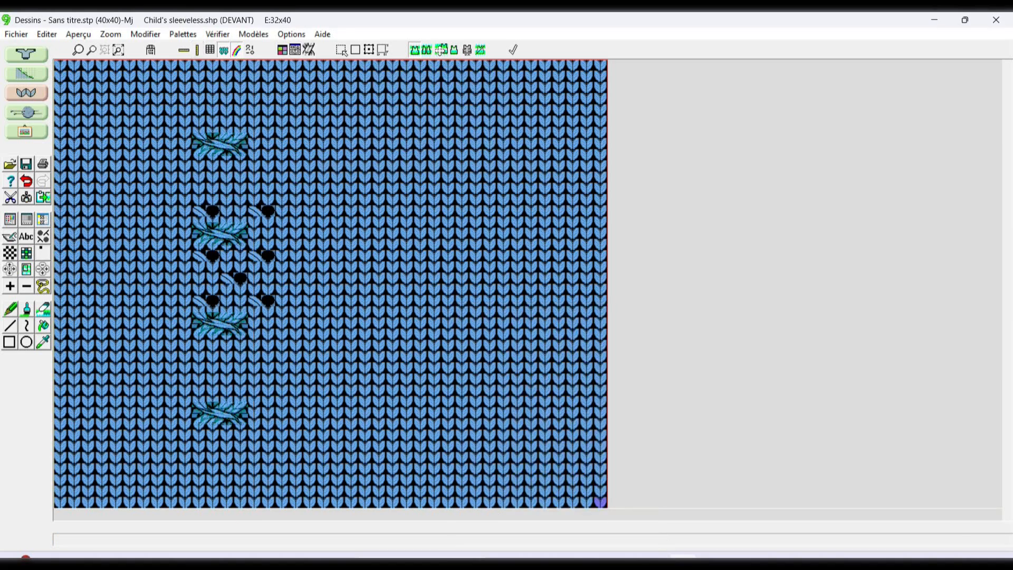
left_click(296, 50)
left_click(43, 198)
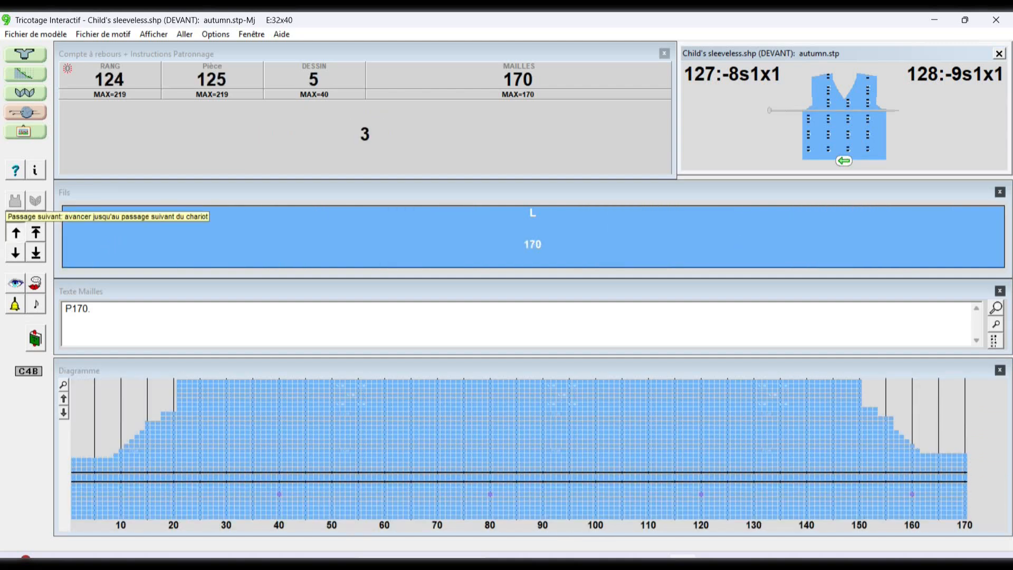
- Switch to the Patronnage Original module and examine the front's armhole, shoulder and V-neck shaping with the knitting direction indicator
left_click(24, 74)
scroll(518, 282, "up", 1)
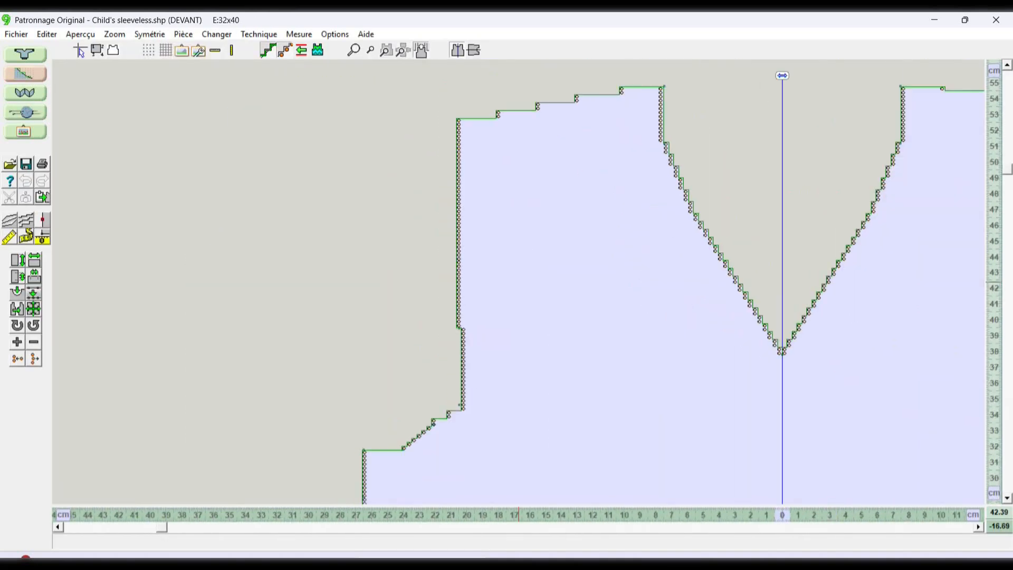
scroll(518, 282, "down", 5)
scroll(547, 277, "up", 3)
scroll(518, 282, "down", 2)
left_click(301, 50)
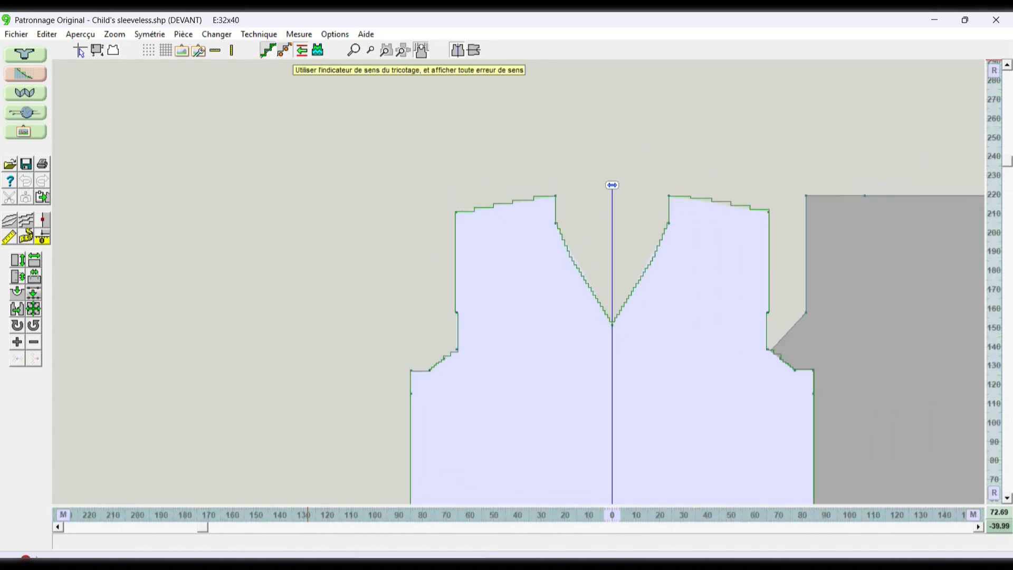
- Show the stitch design inside the pattern pieces, examine its placement on the front, and hide it again
left_click(318, 51)
scroll(611, 402, "up", 3)
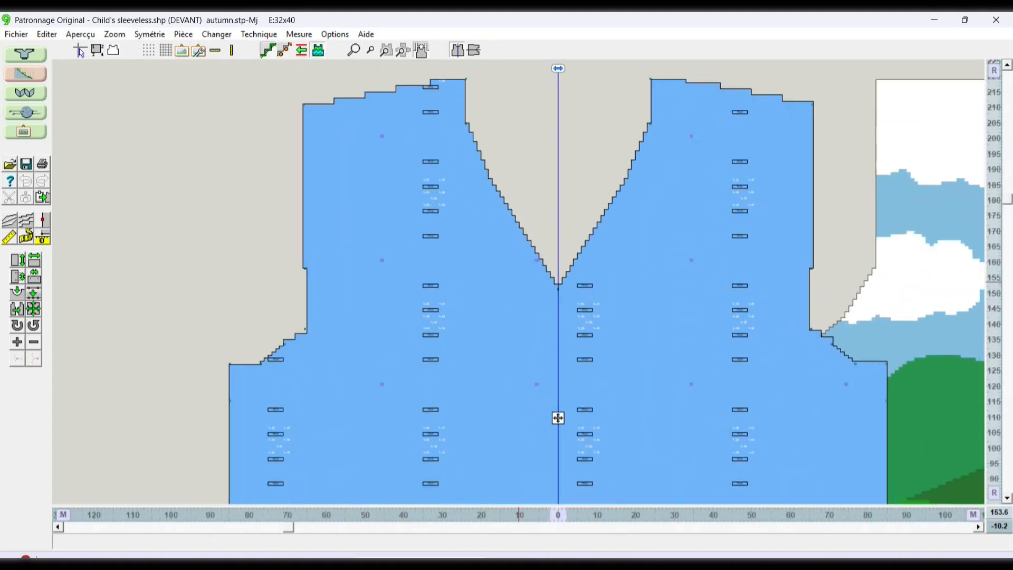
scroll(441, 326, "down", 5)
left_click(317, 50)
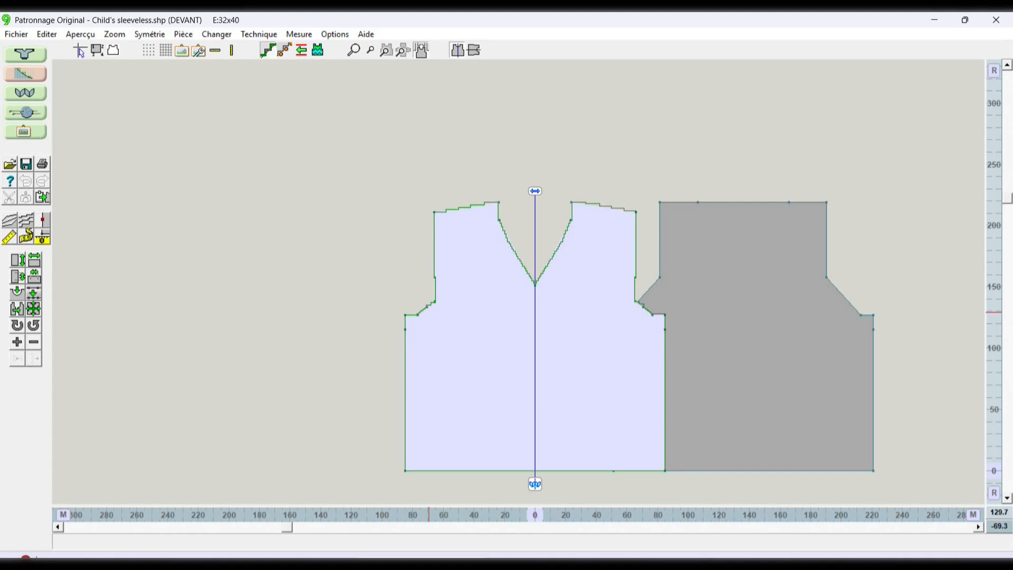
- Delete the intermediate shaping points of the front piece's left armhole to make it one straight slope
scroll(428, 311, "up", 2)
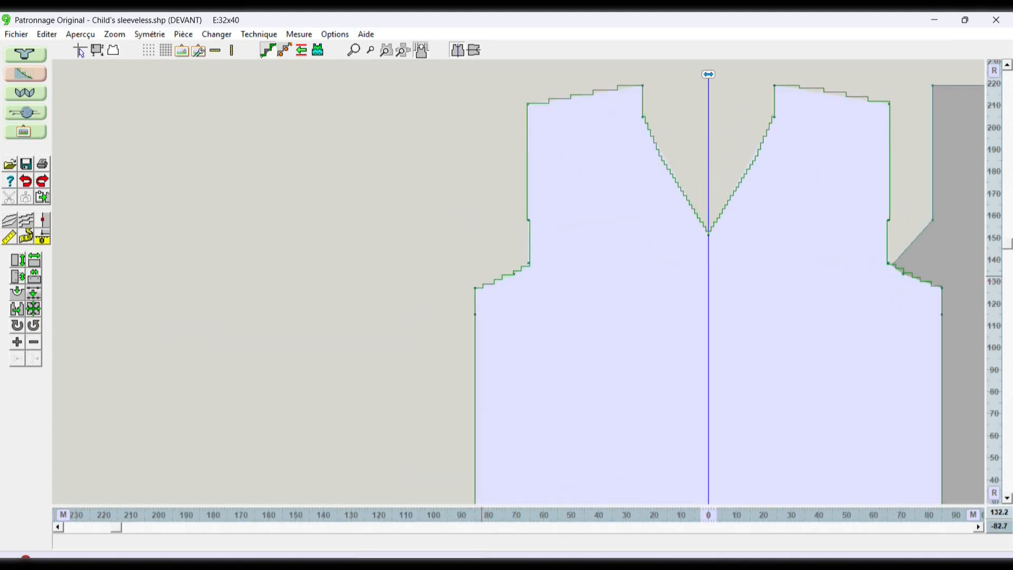
left_click(514, 274)
left_click(33, 342)
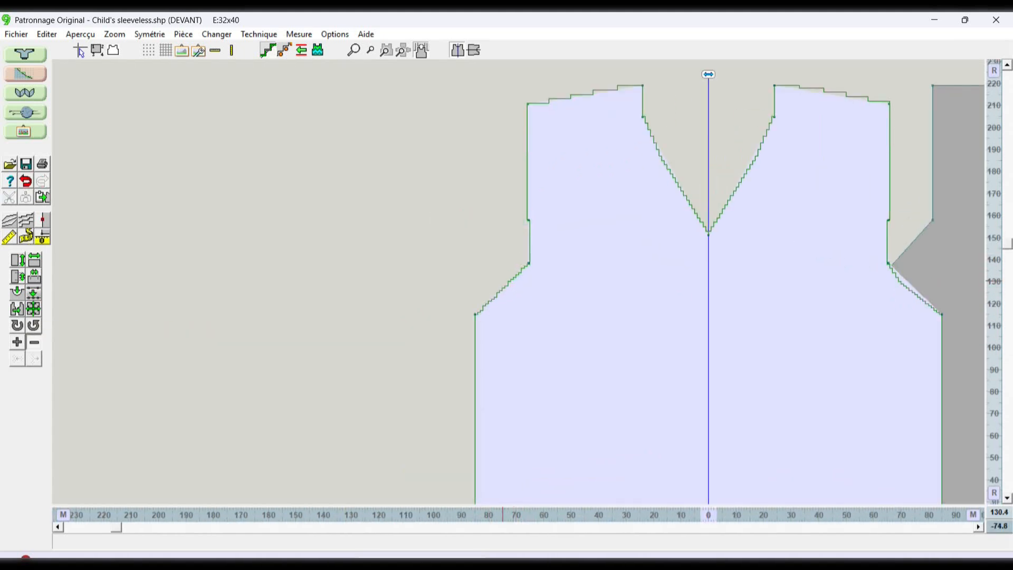
left_click(18, 292)
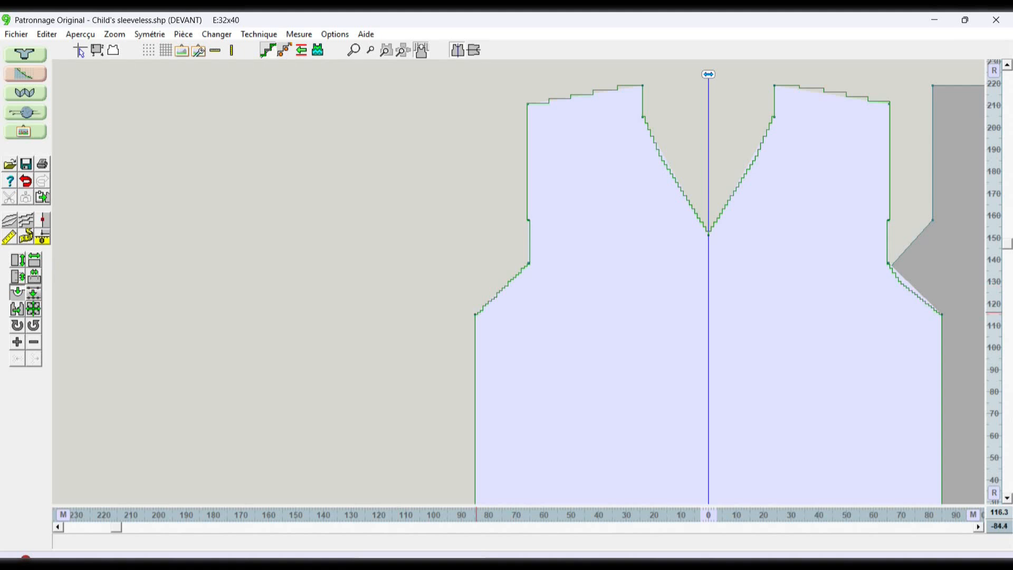
- Measure the curve length from the front's left underarm point, and undo the last armhole edit
left_click(475, 314)
key("Return")
key("Return")
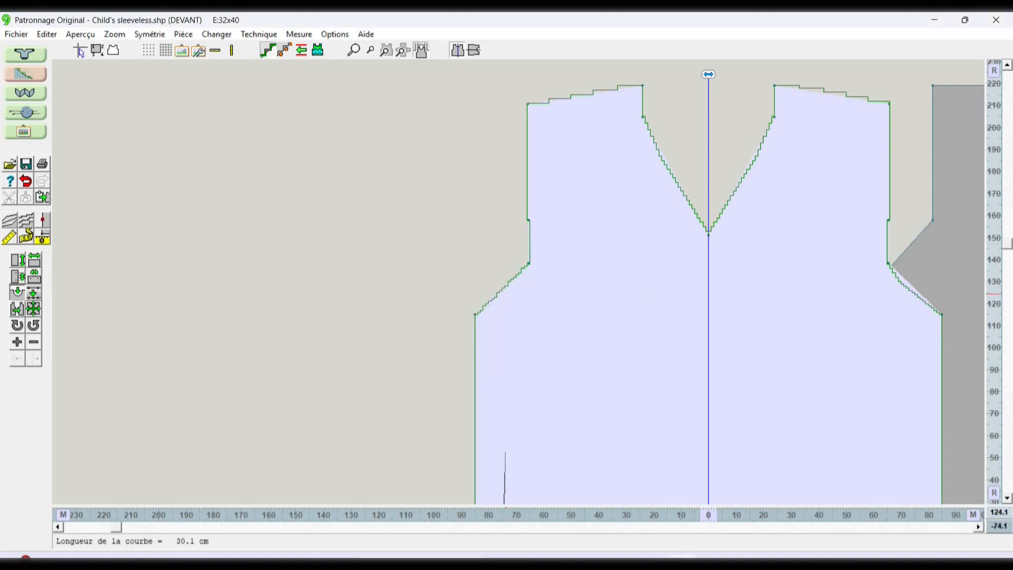
key("Escape")
left_click(26, 181)
left_click(42, 220)
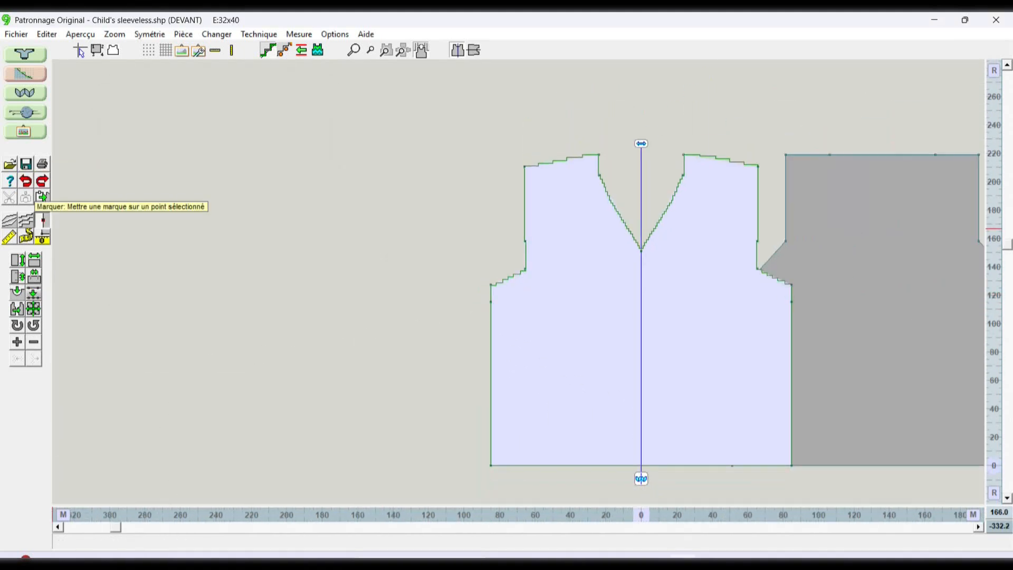
- Measure from the front's left side point towards the V-neck, and lengthen the body by about 20 rows
left_click(491, 302)
left_click(9, 237)
mouse_move(490, 302)
left_mouse_down()
mouse_move(515, 222)
mouse_move(635, 244)
left_mouse_up()
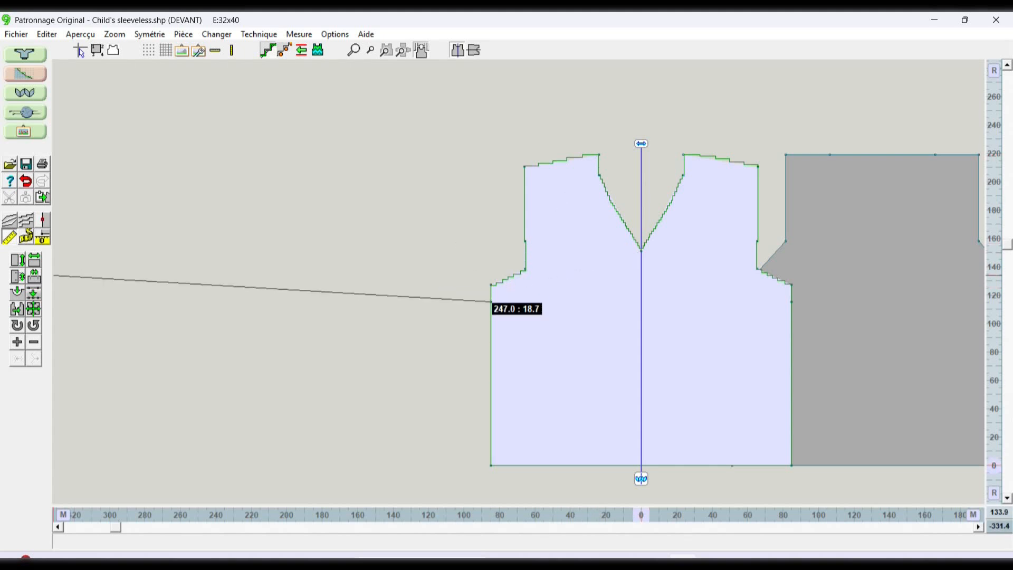
left_click(18, 276)
key("Return")
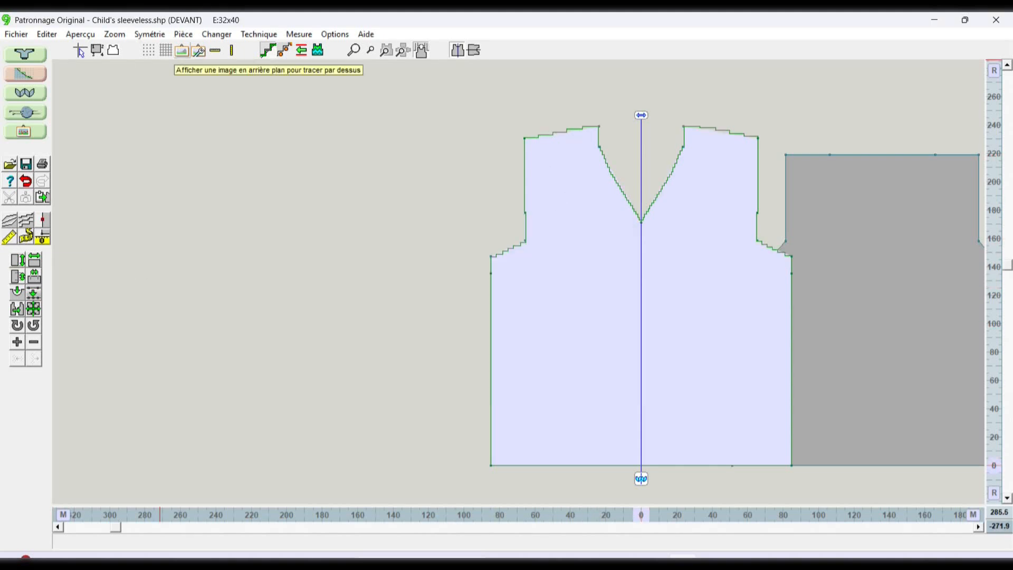
- Show the background image for tracing, and move the front's underarm and armhole points onto the drawing's outline
left_click(182, 50)
key("Return")
left_click_drag(791, 256, 804, 291)
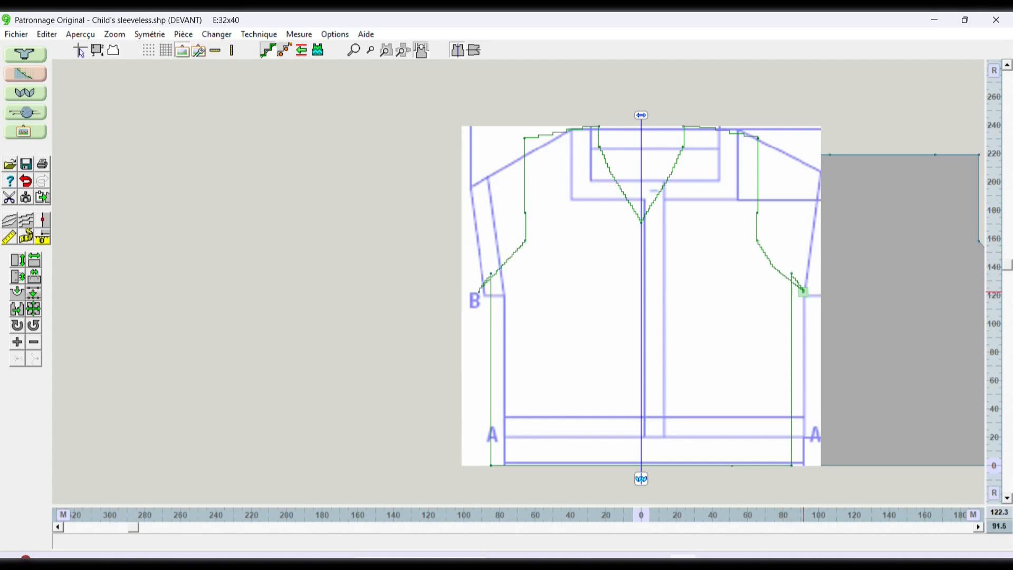
left_click_drag(757, 213, 820, 175)
- Align the two underarm points horizontally and delete the leftover inner armhole point
left_click_drag(748, 156, 850, 305)
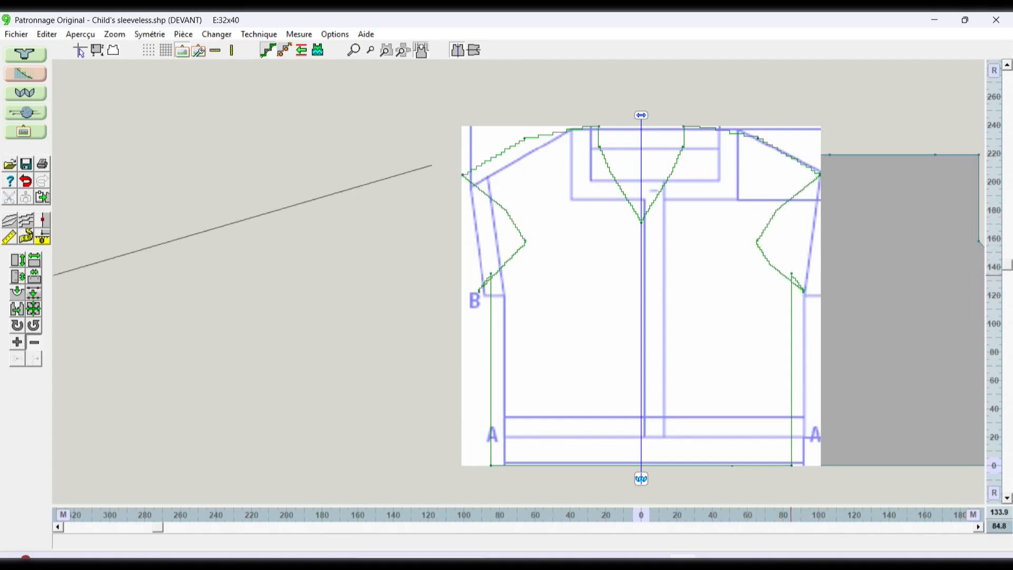
left_click(298, 34)
left_click(331, 93)
left_click(707, 330)
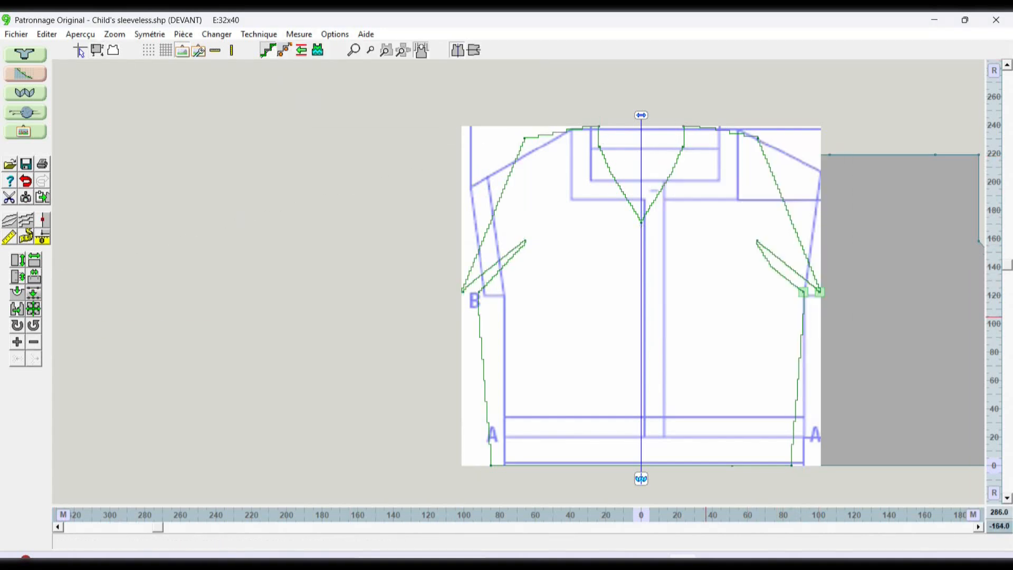
left_click(757, 241)
left_click(33, 342)
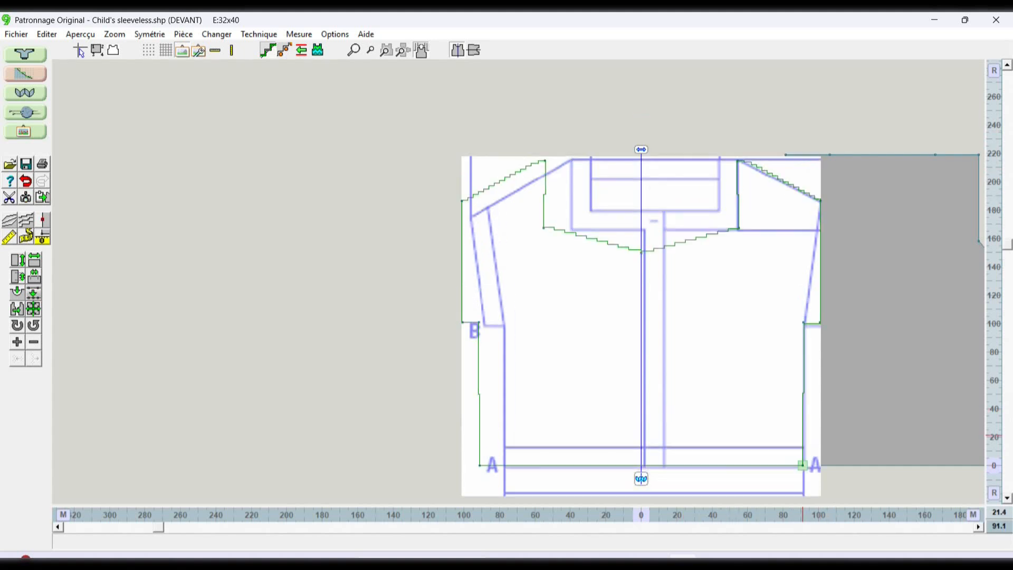
- Turn off the vertical mirror and replace the left half's points with a hem point at the front opening line
left_click(457, 50)
key("Return")
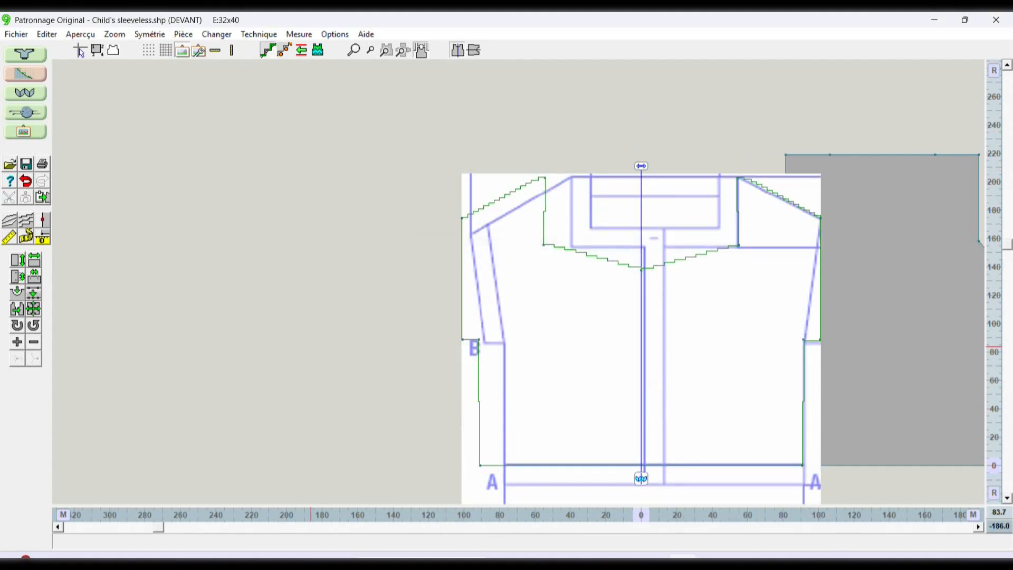
left_click(461, 218)
left_click(545, 178)
left_click(543, 244)
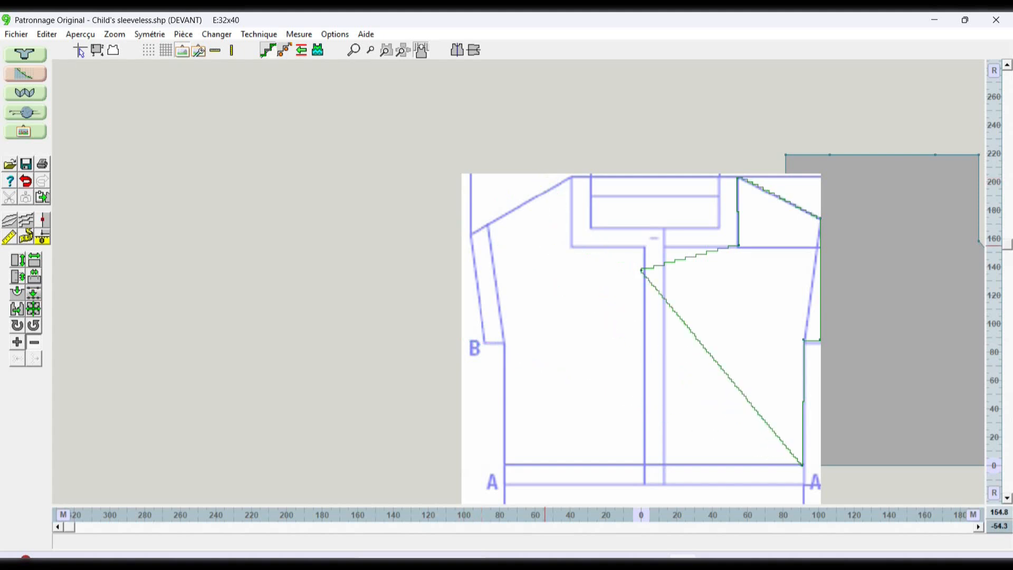
left_click(17, 342)
left_click(665, 464)
- Try to align the two centre-front points of the half front, and undo the alignment
left_click_drag(641, 270, 685, 469)
left_click(641, 464, "shift")
left_click(298, 34)
left_click(337, 93)
left_click(703, 322)
left_click(26, 181)
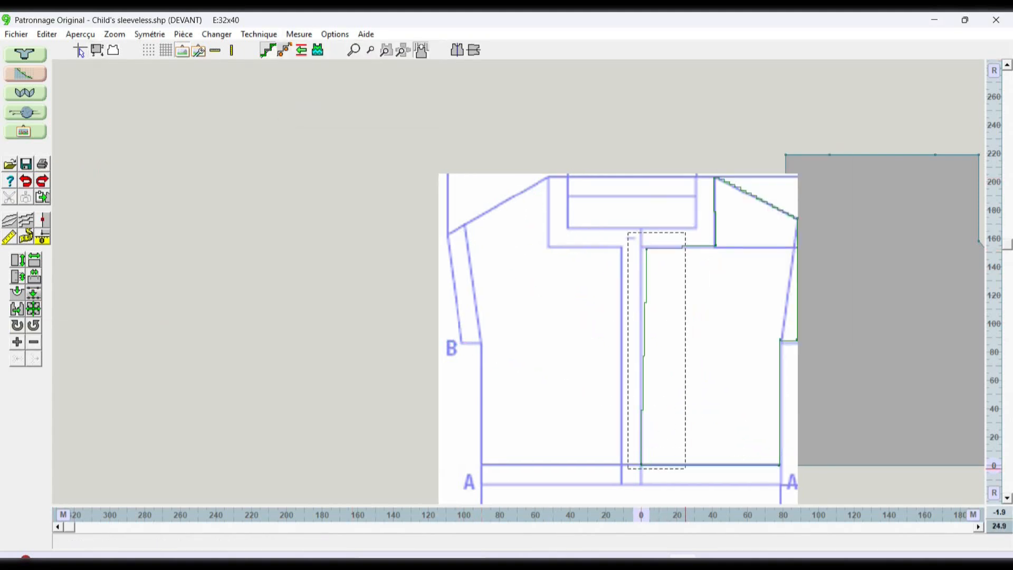
- Straighten the centre-front edge by aligning its points vertically, and turn the vertical mirror back on
left_click(299, 34)
left_click(370, 108)
left_click(777, 242)
left_click(695, 322)
left_click(457, 50)
left_click(476, 332)
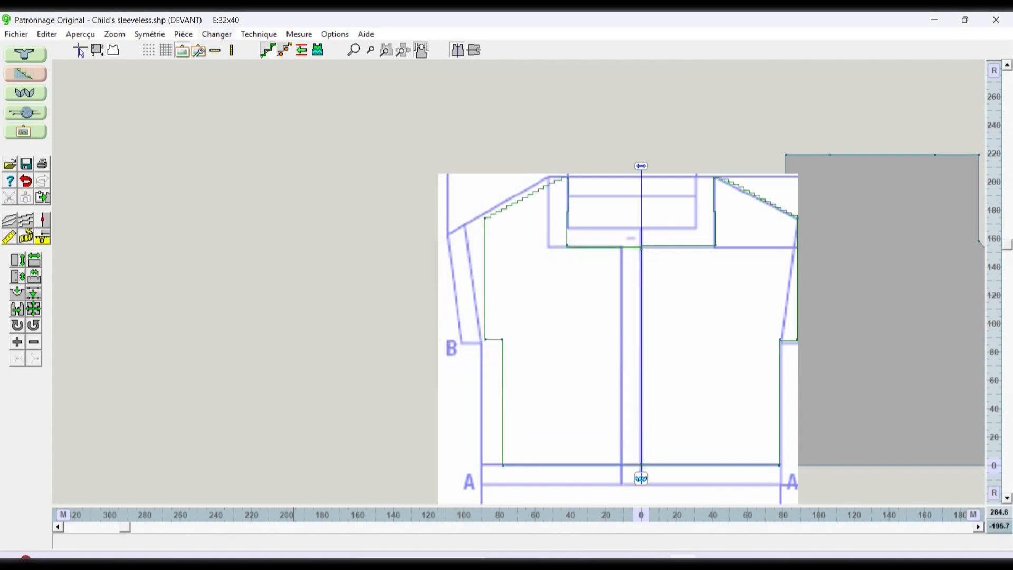
- Align neck edge points 4 and 5 vertically to point number 5
left_click(298, 34)
left_click(337, 93)
left_click_drag(752, 156, 545, 209)
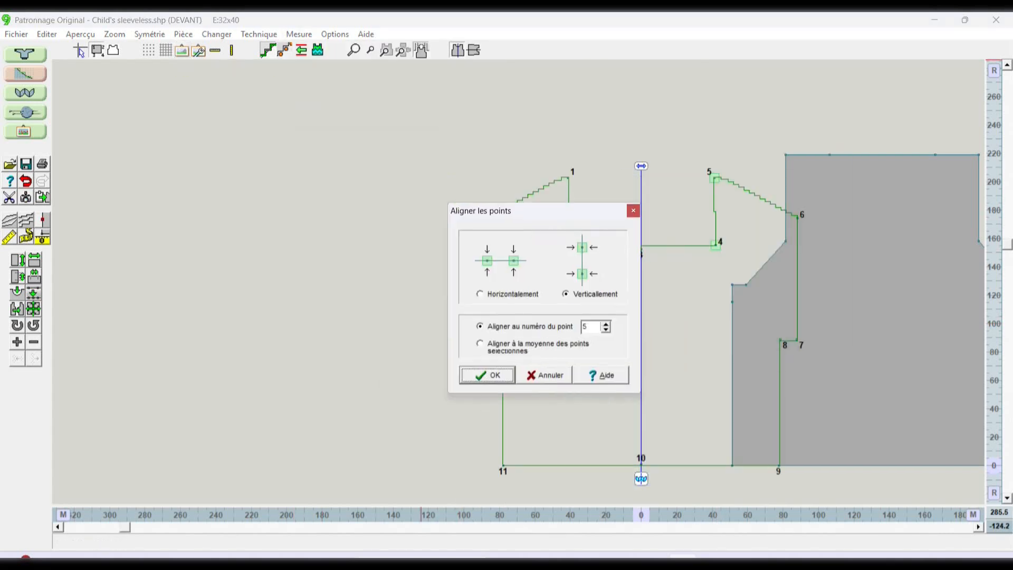
left_click(489, 375)
- Switch to the Tricotage Interactif module and load Child's sleeveless.shp integrated with the autumn.stp stitch design
left_click(318, 50)
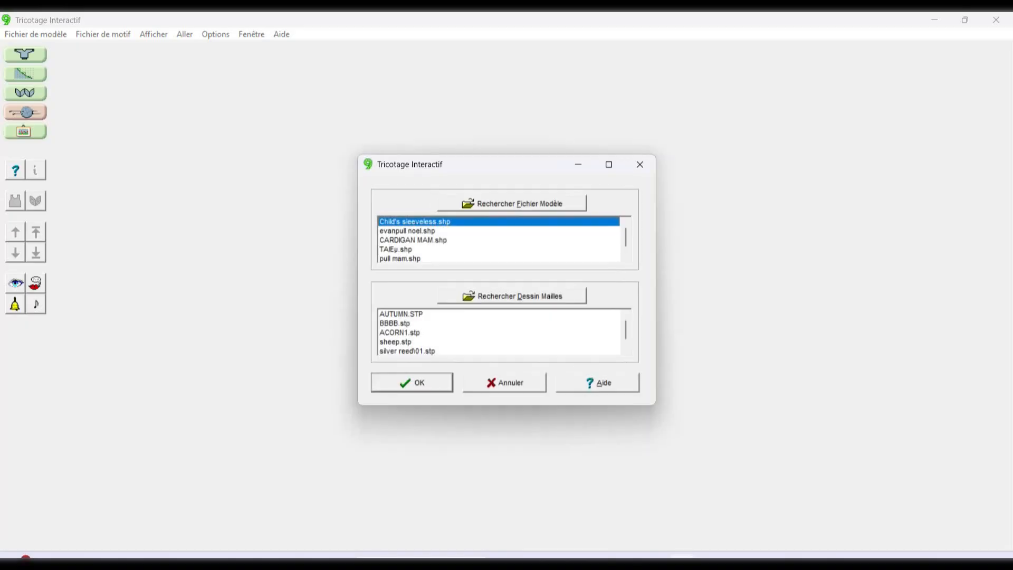
key("Return")
key("Return")
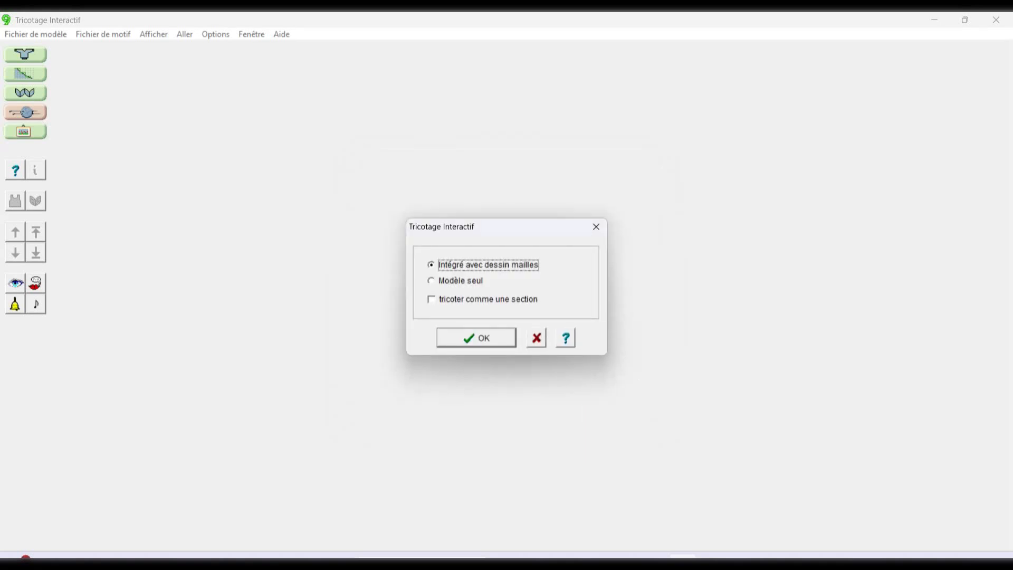
key("Return")
- Step through the front's knitting rows to examine the shaping instructions, and jump between its last and first rows
key("Page_Up")
key("Page_Up")
key("Page_Up")
key("Page_Up")
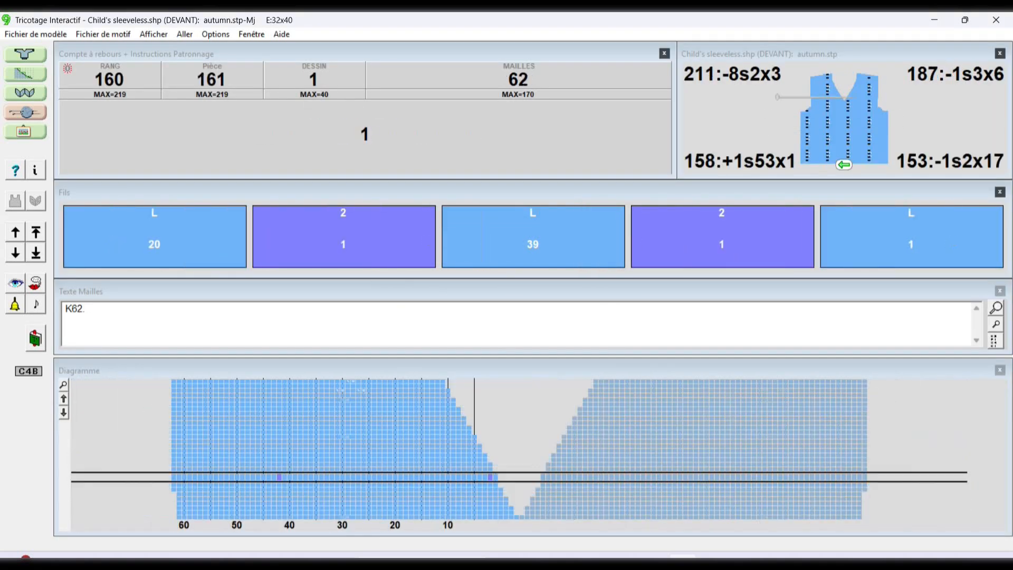
key("Page_Down")
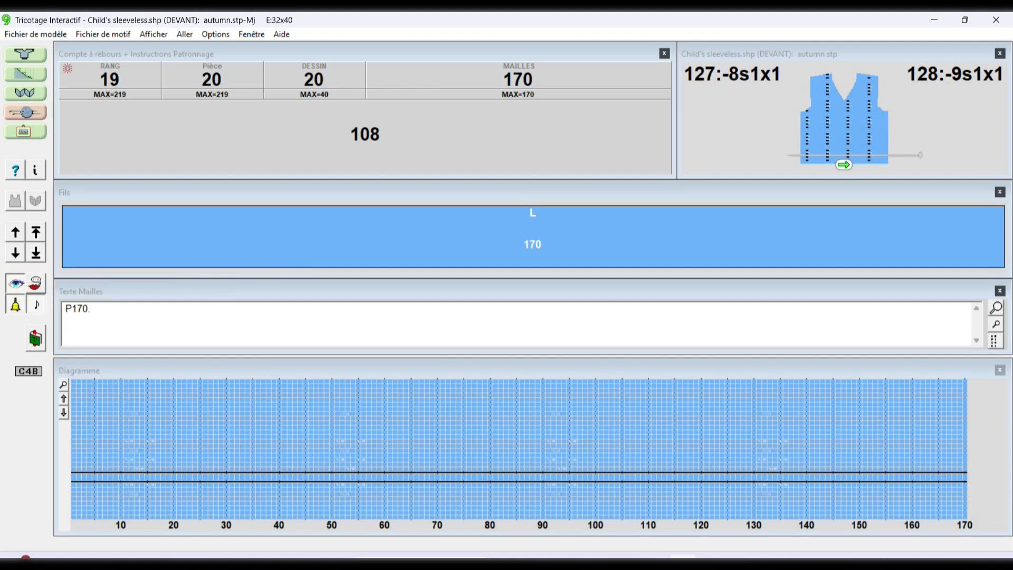
left_click(36, 232)
left_click(36, 252)
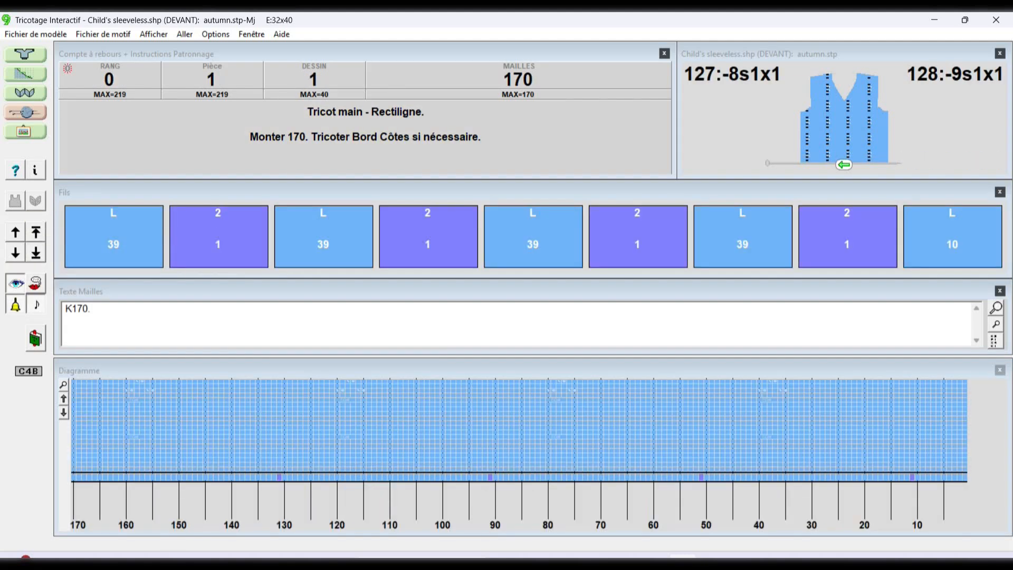
- Open the model julia2.shp for interactive knitting, starting from the right side (Droite)
left_click(15, 201)
double_click(679, 105)
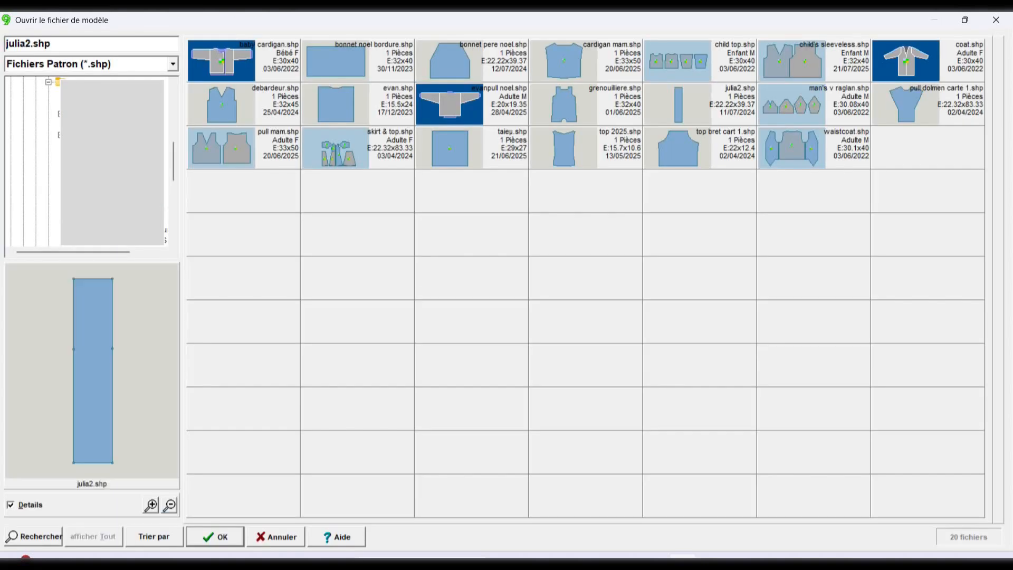
left_click(419, 384)
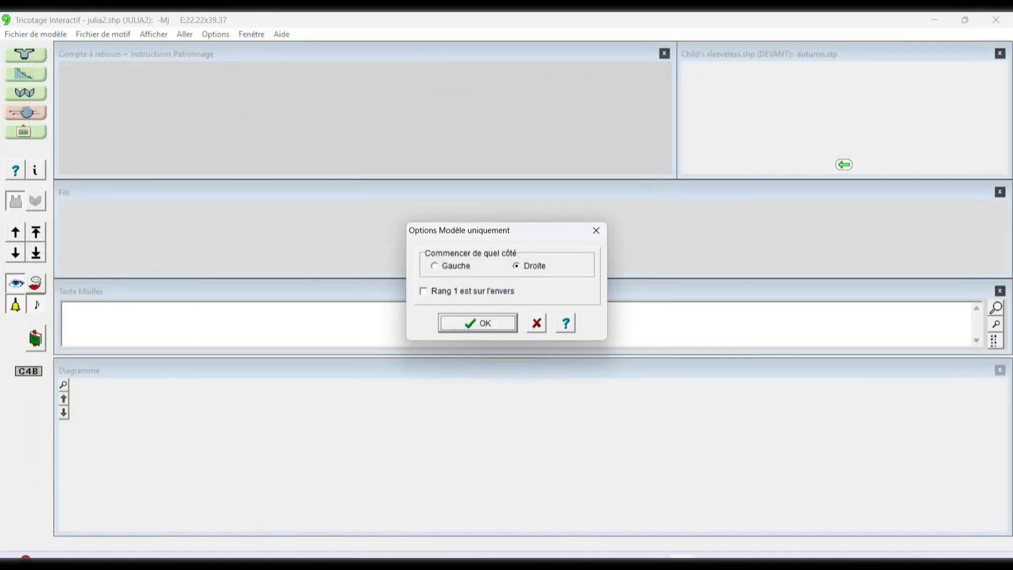
left_click(477, 321)
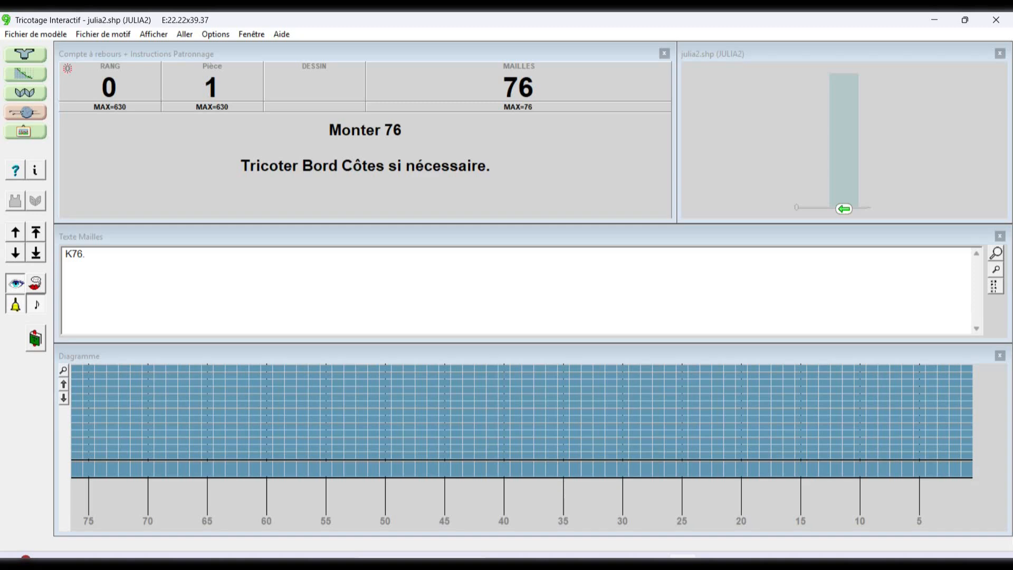
- Switch to the Patronnage Vêtement Standard module, view the garment type and gauge settings of a new garment, and cancel
left_click(25, 54)
key("Return")
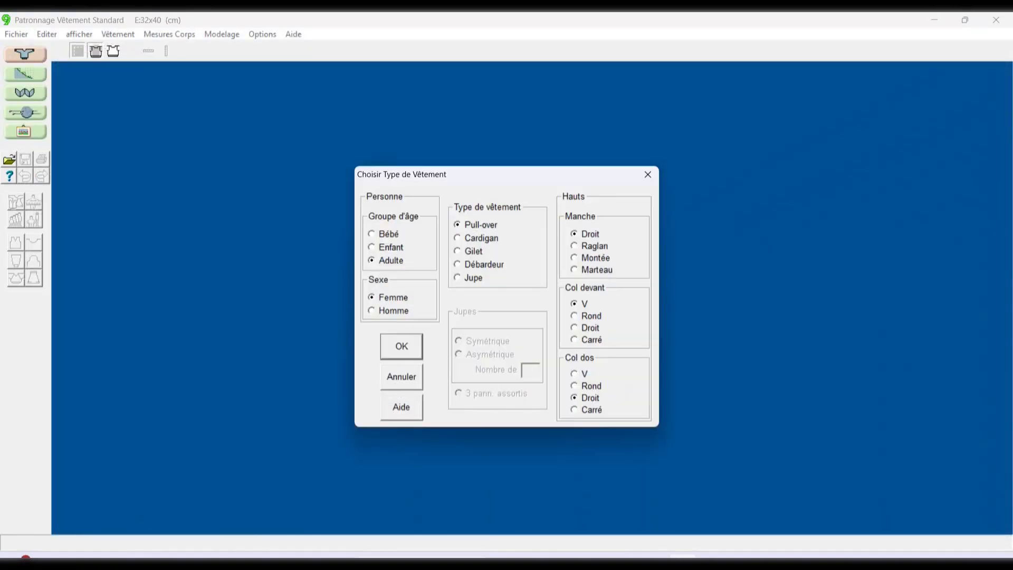
key("Return")
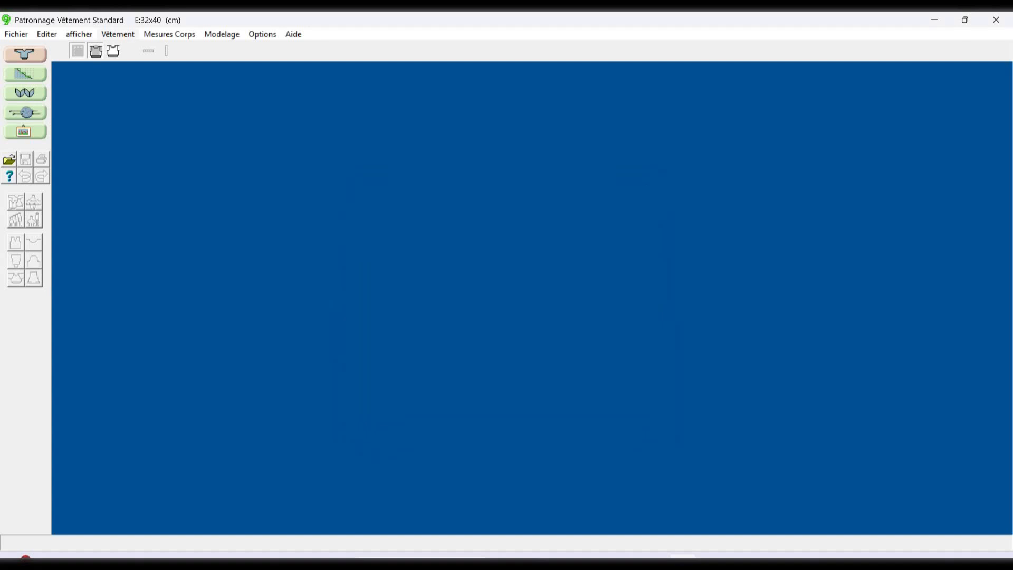
left_click(118, 34)
mouse_move(79, 34)
mouse_move(15, 34)
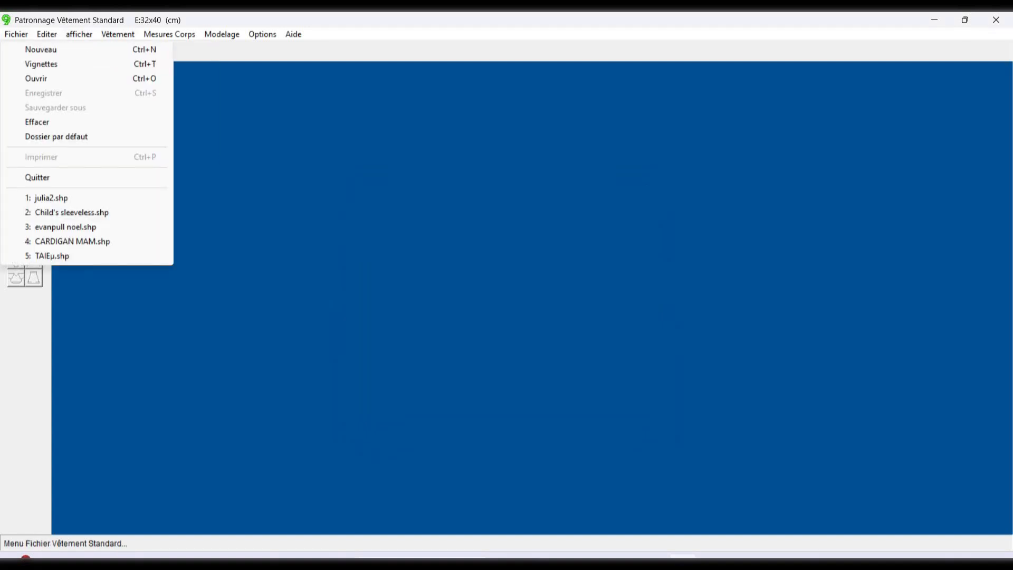
left_click(41, 49)
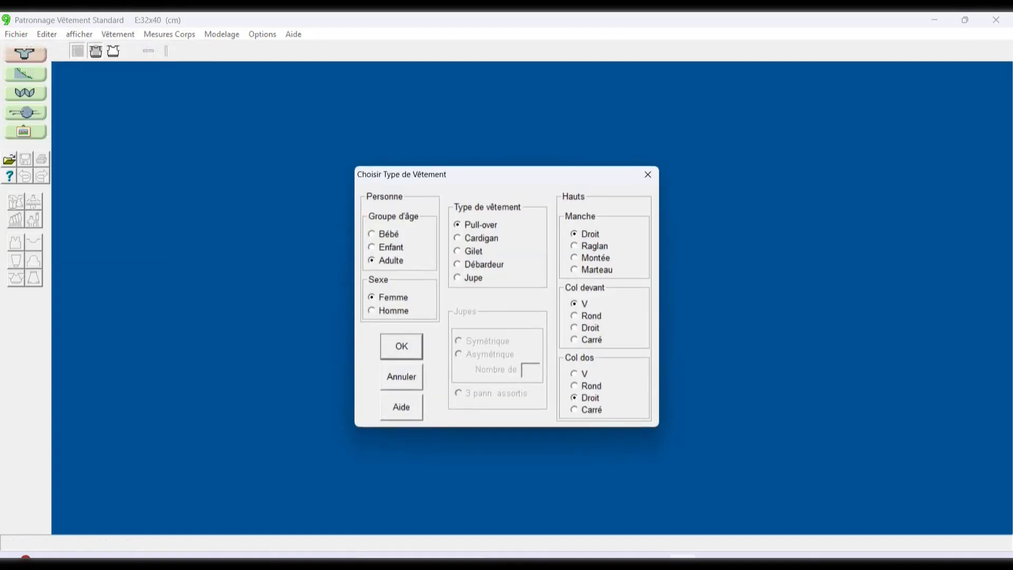
left_click(402, 347)
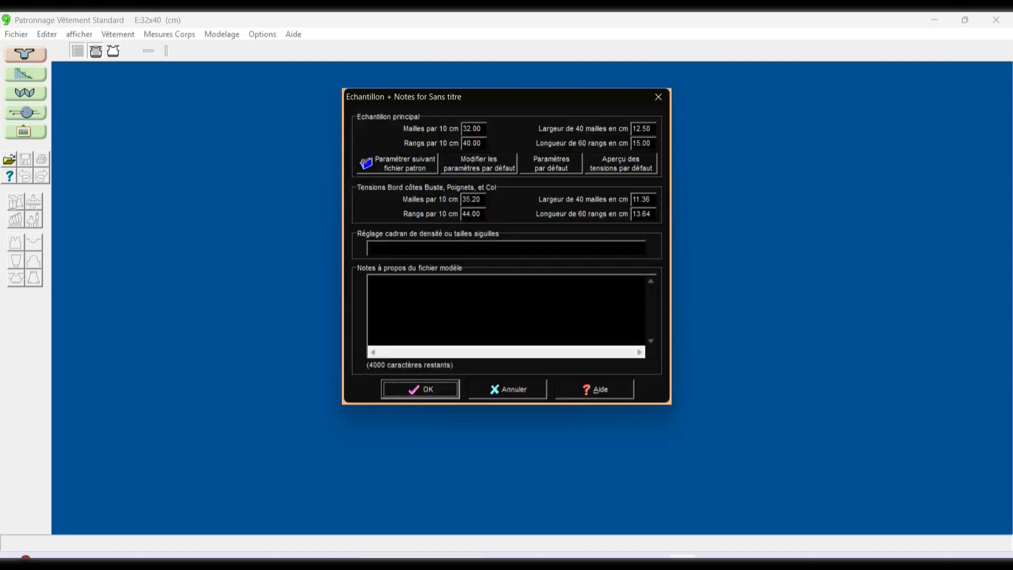
left_click(507, 389)
- Switch to Patronnage Original and create a four-point piece named TEST, 137.6 stitches wide and 1848 rows high, with vertical-mirror centre points
left_click(25, 74)
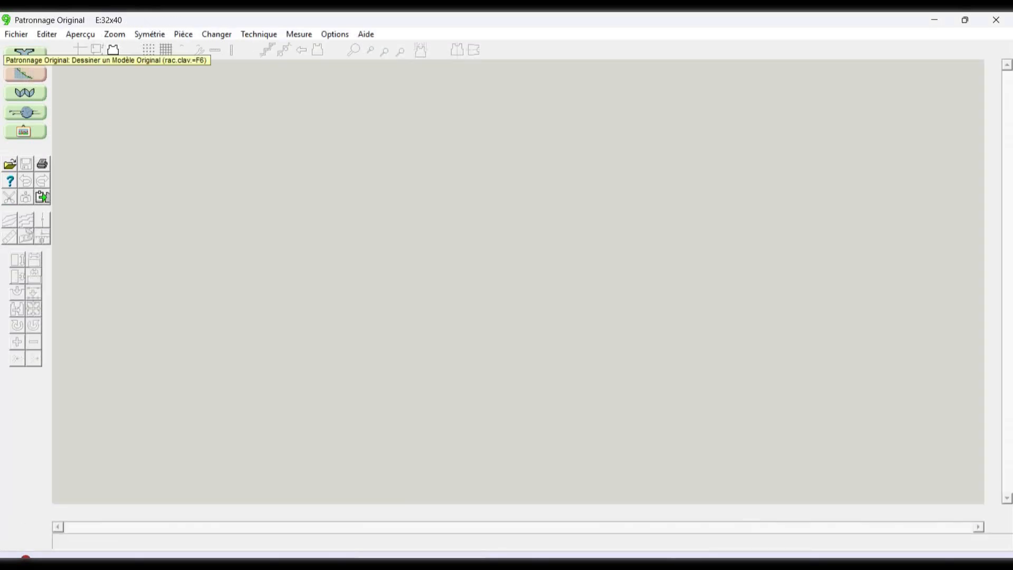
left_click(12, 34)
mouse_move(183, 33)
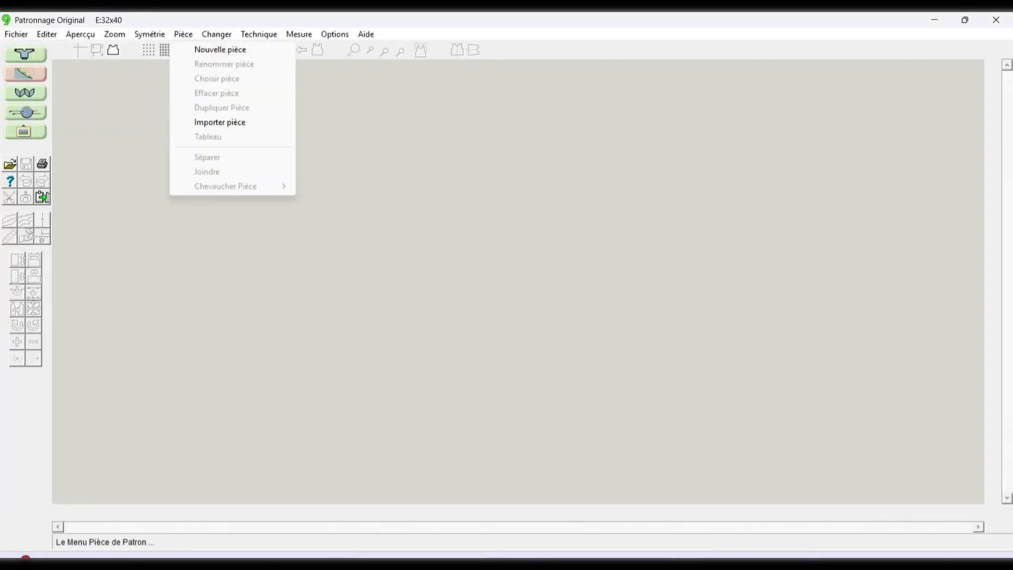
left_click(220, 50)
left_click(473, 366)
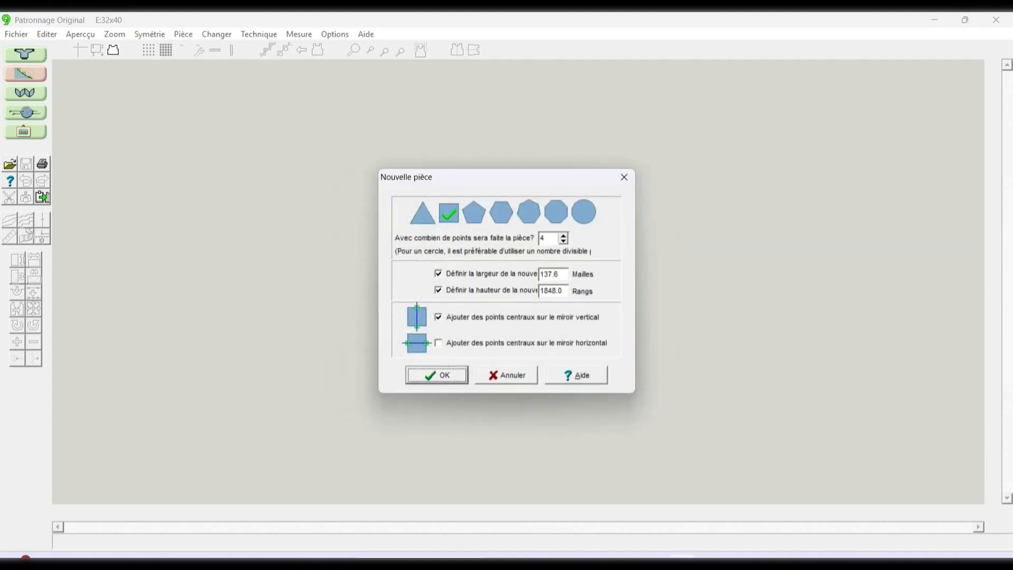
key("Return")
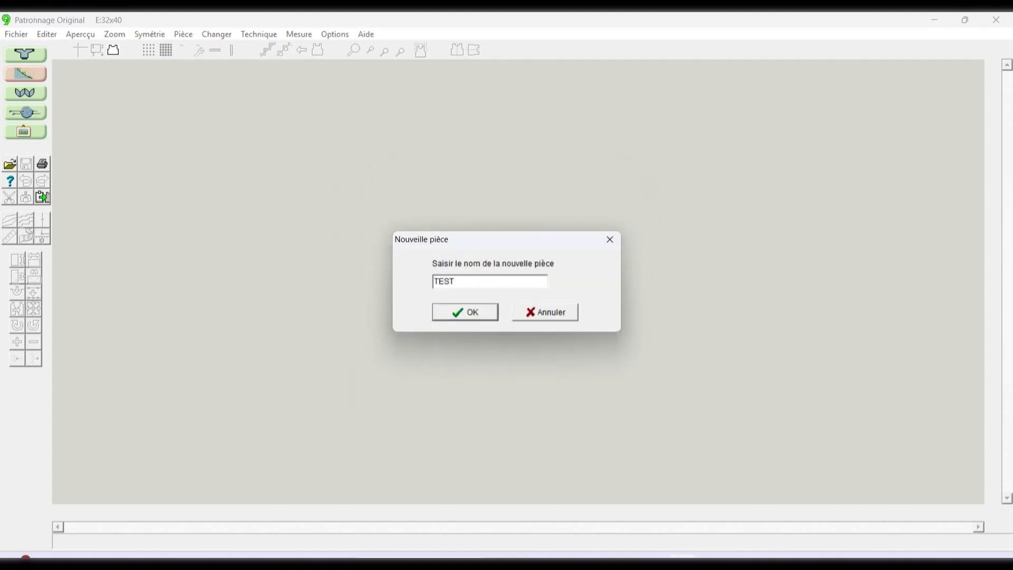
key("Return")
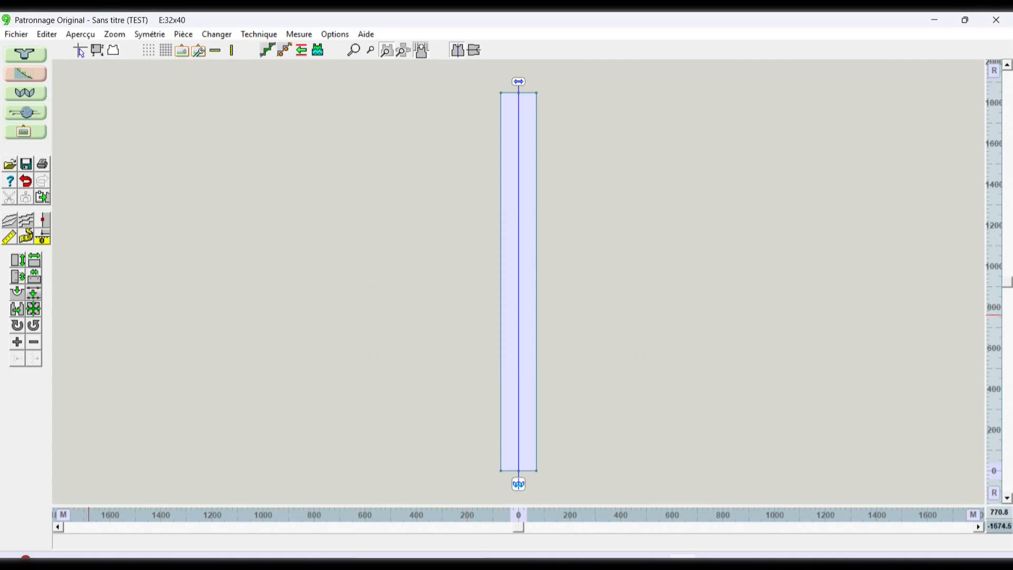
- Add mirrored points along the sides of the TEST piece to widen its outline into a tapered shape
left_click(491, 401)
left_click(456, 294)
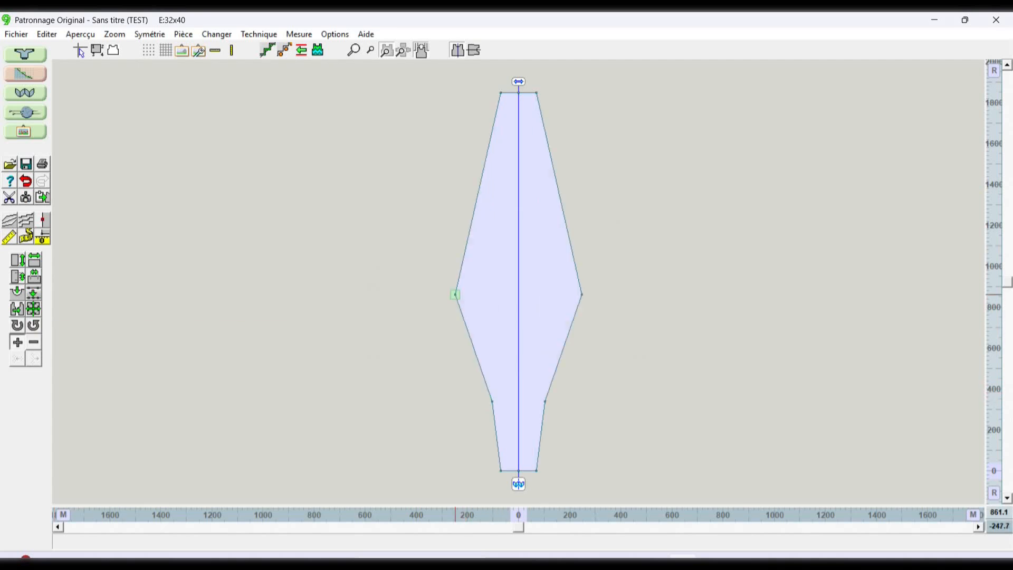
left_click(448, 177)
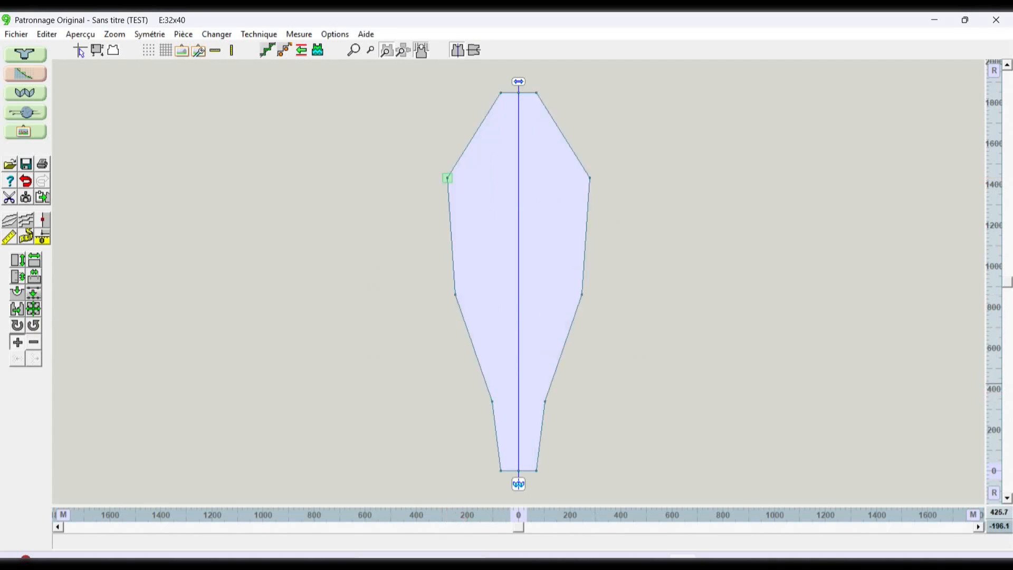
left_click(17, 342)
left_click(458, 406)
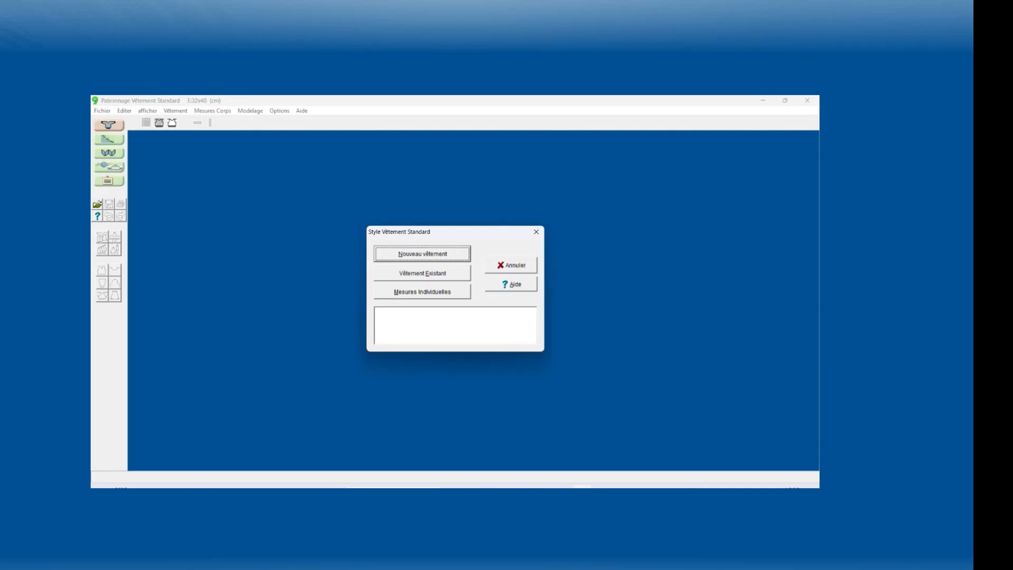
- Start a new standard garment as an adult woman's Débardeur with a V front neck, using the flat knitting mode
key("Return")
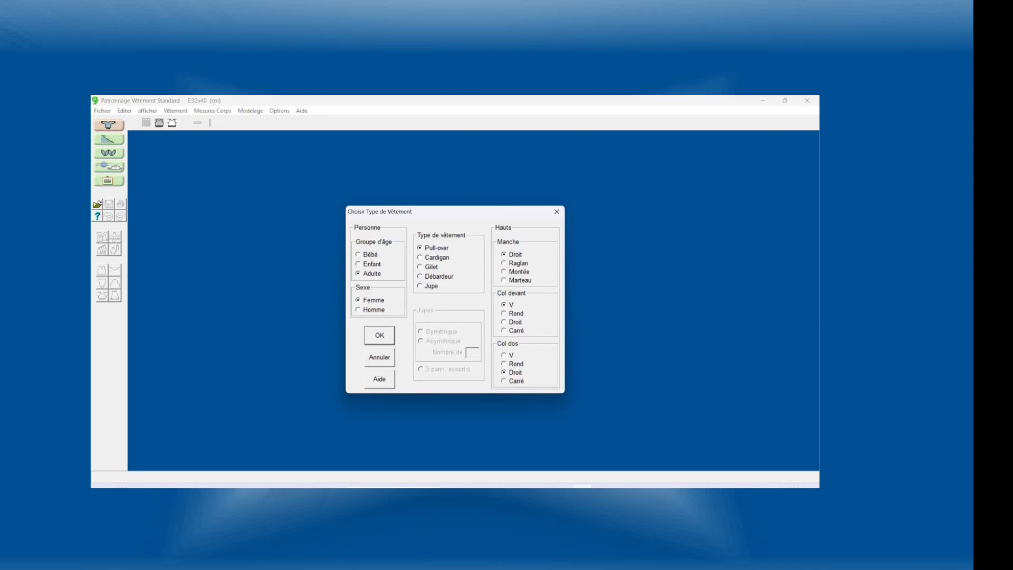
left_click(420, 277)
key("Return")
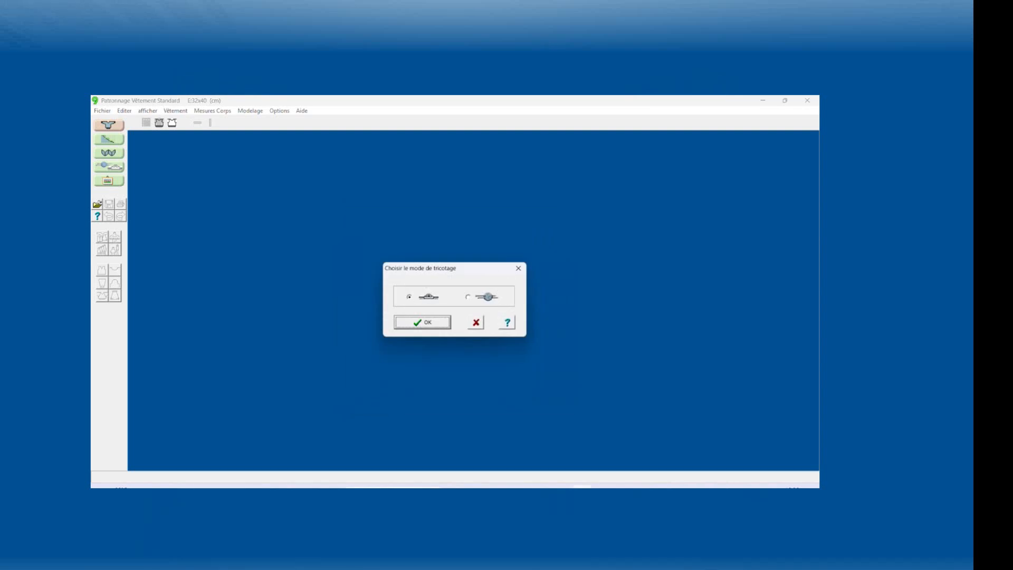
key("Return")
- Browse the knitting machine list and accept the preselected Silver Reed machine
scroll(451, 285, "down", 3)
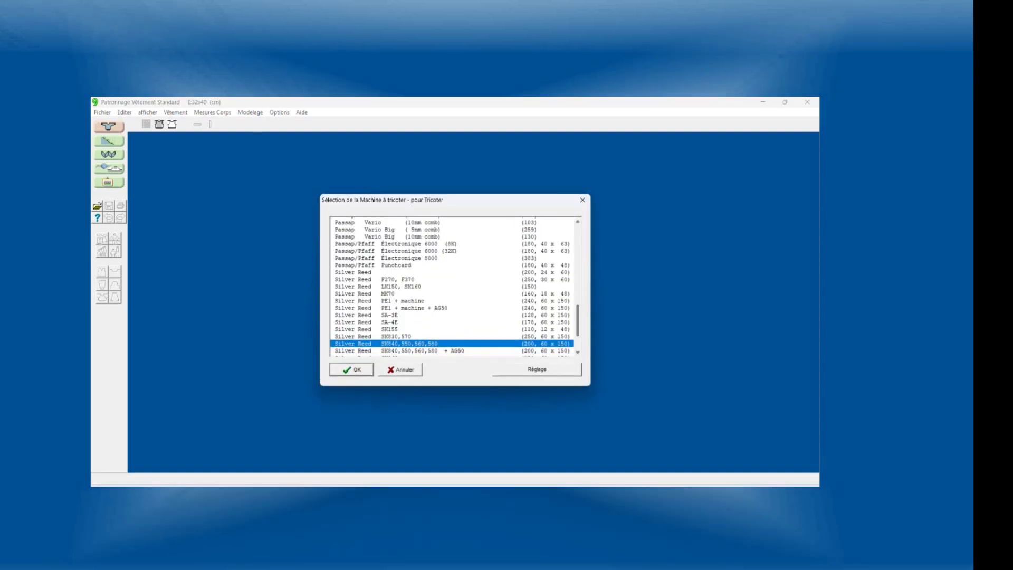
scroll(451, 285, "up", 10)
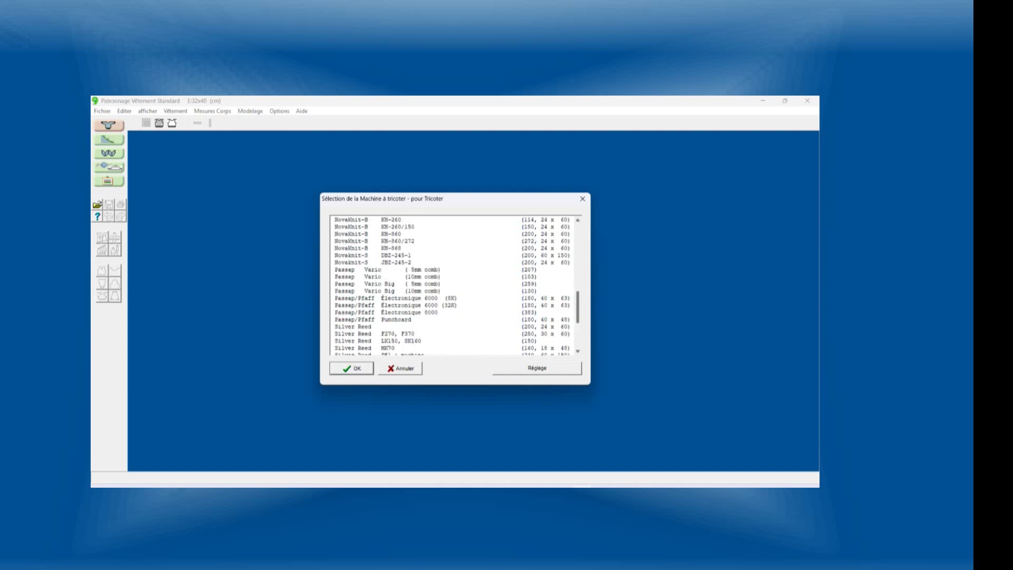
scroll(451, 285, "up", 5)
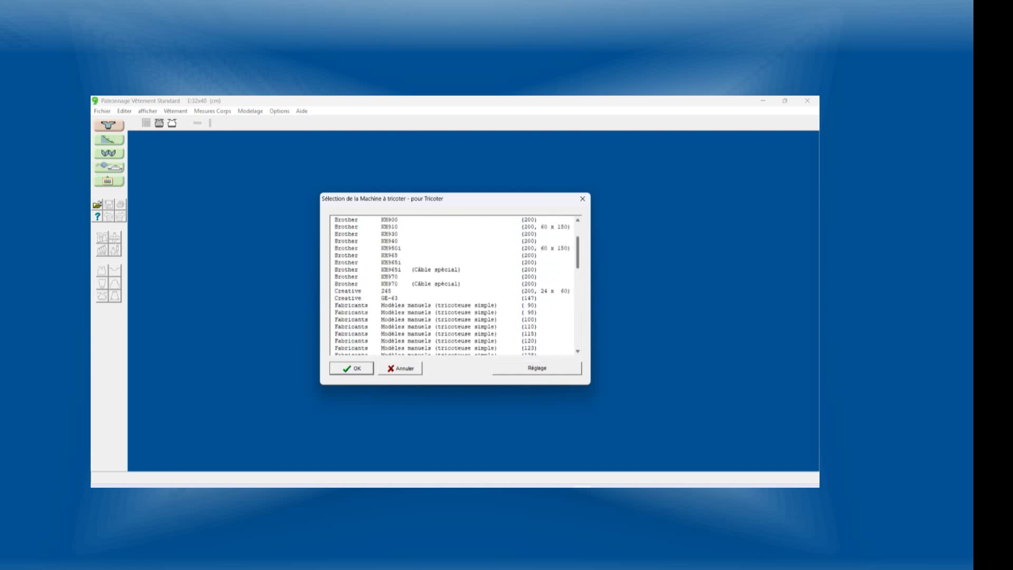
key("Return")
- Enter D8 as the tension dial setting and DEBARDEUR as the model note, keeping the gauge at 32 stitches by 40 rows
left_click(362, 265)
type("D8")
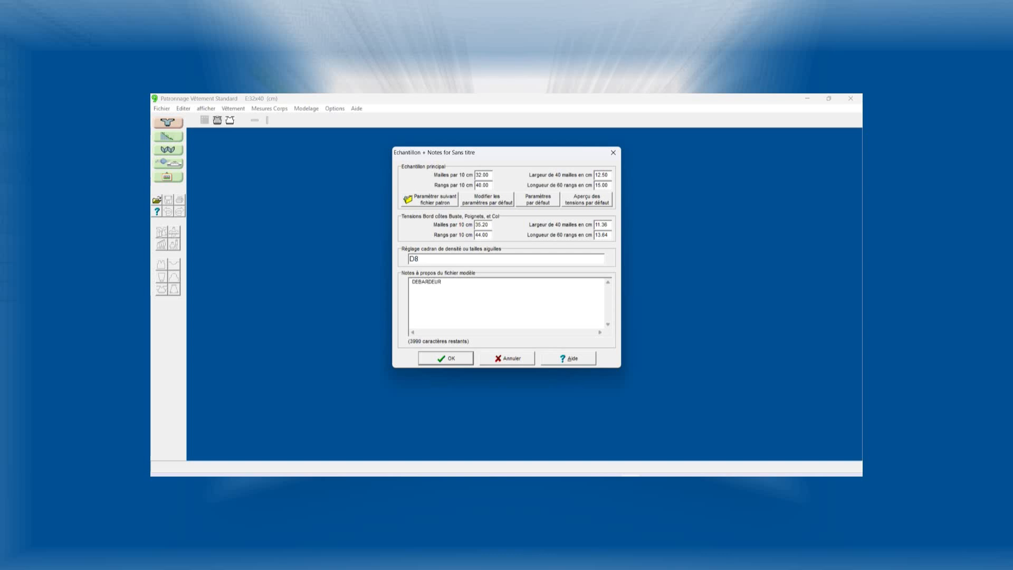
key("Return")
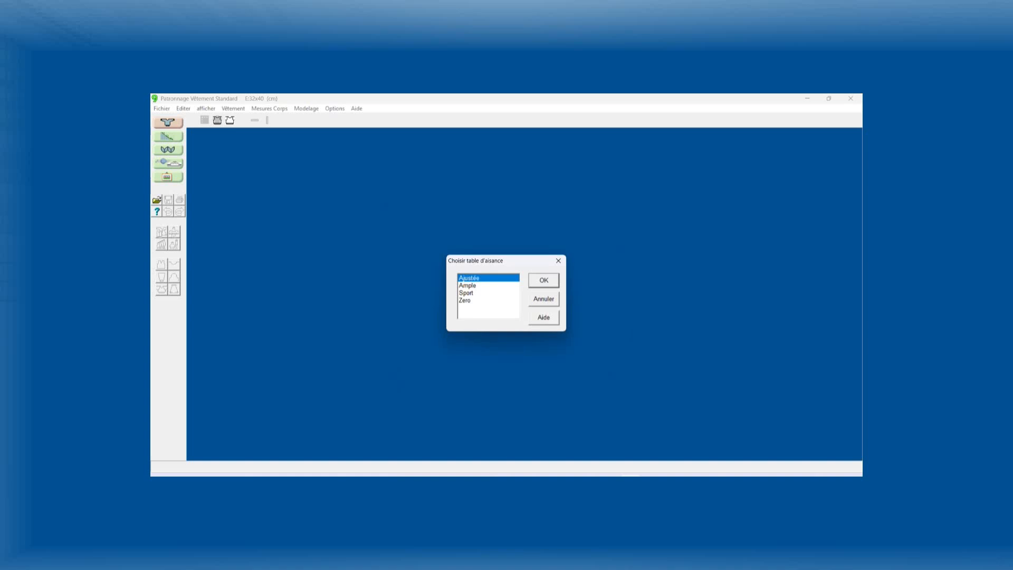
- Choose the Ajustée ease table and the standard size buste 92 for the garment
key("Return")
key("Return")
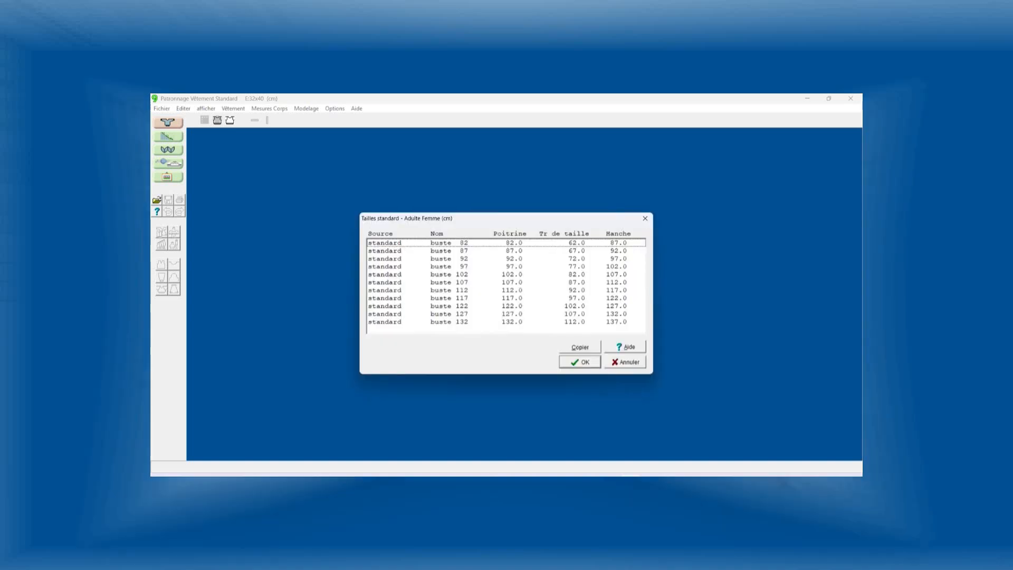
left_click(506, 259)
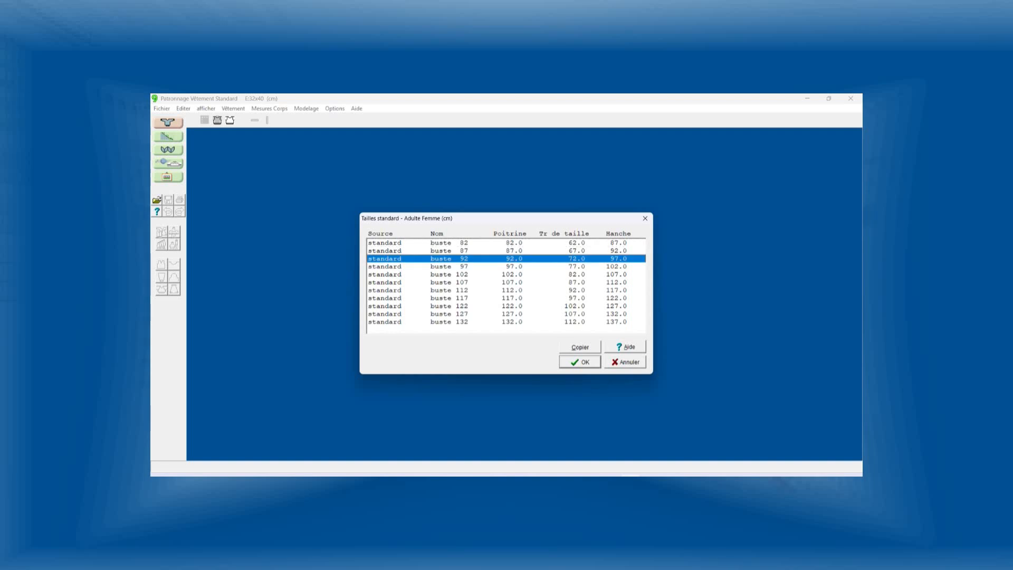
key("Return")
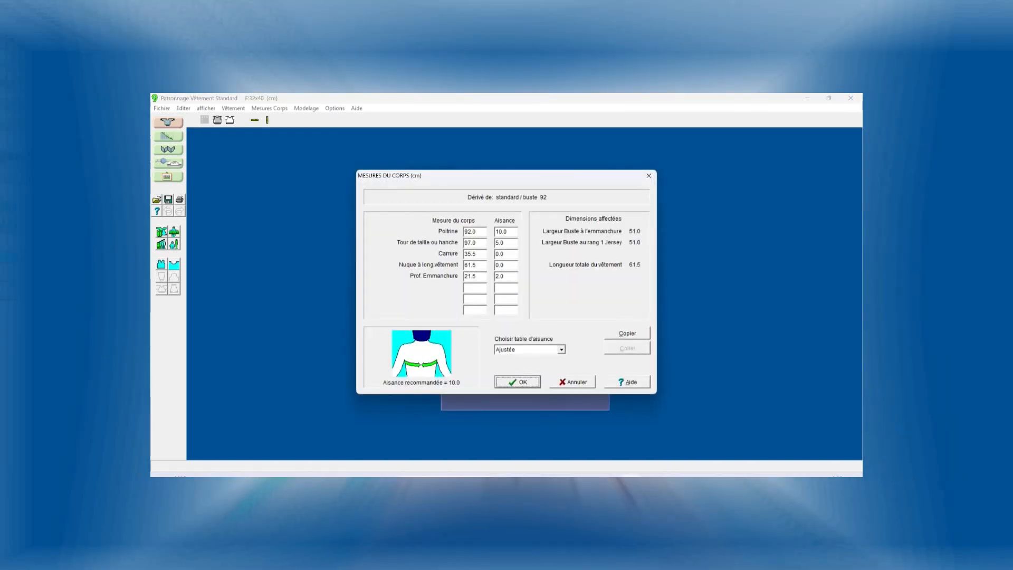
- Review the illustrations for waist or hip, shoulder width, garment length, armhole depth and bust, and accept the body measurements
left_click(475, 242)
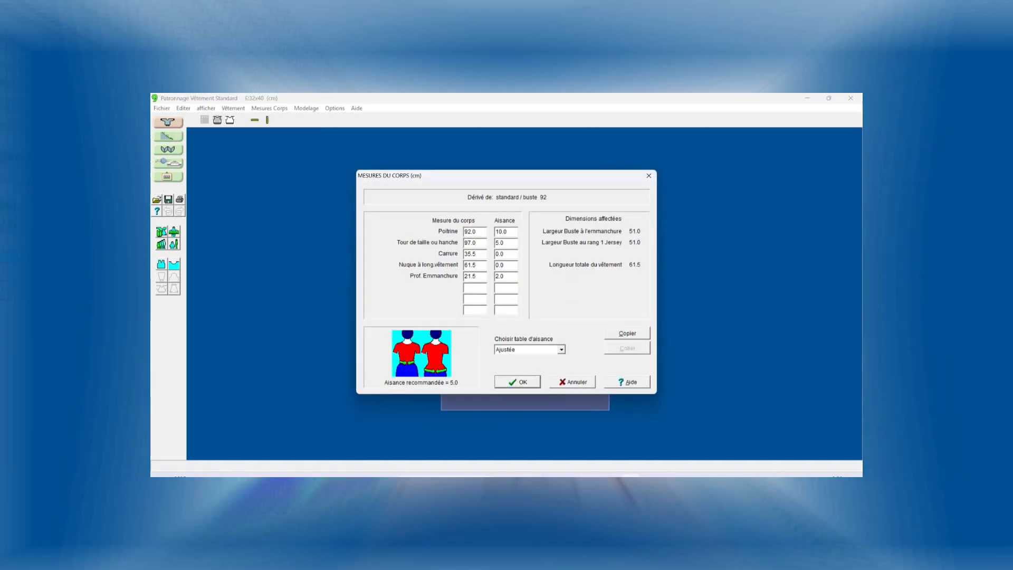
left_click(475, 254)
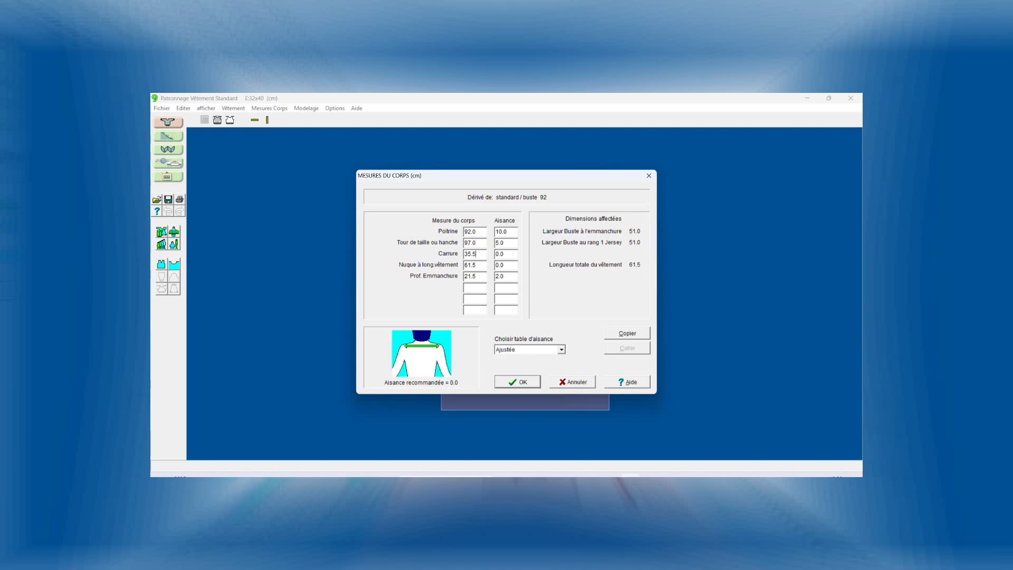
left_click(475, 265)
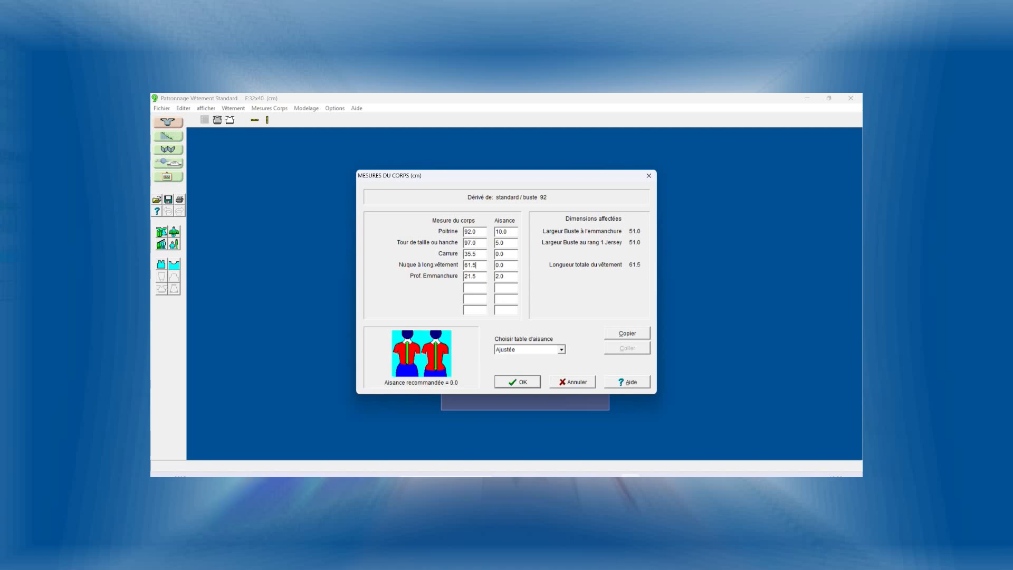
left_click(475, 276)
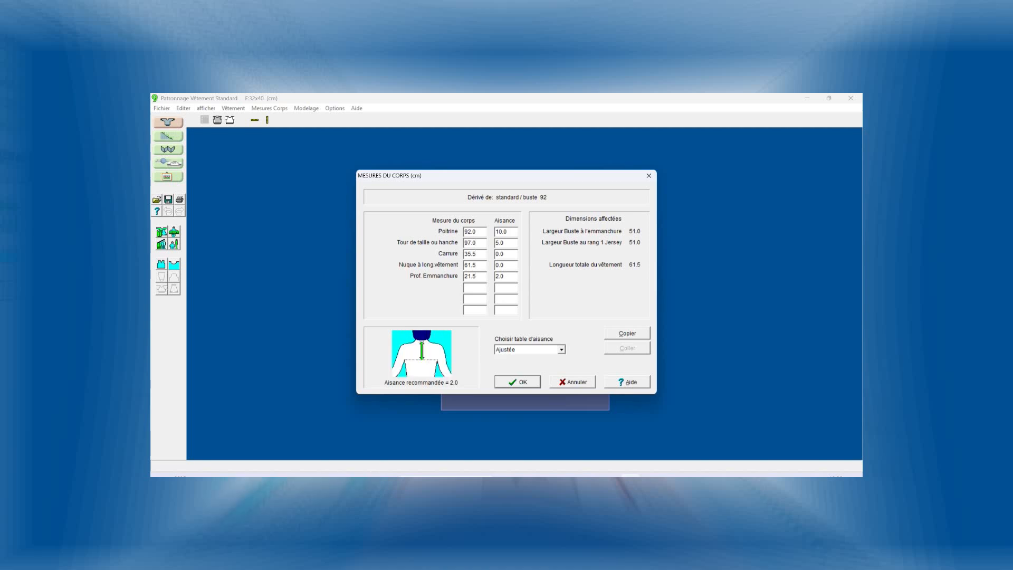
left_click(477, 231)
left_click(518, 382)
- Try neckband widths of 1 cm and 10 cm on the V neckline
left_click(175, 266)
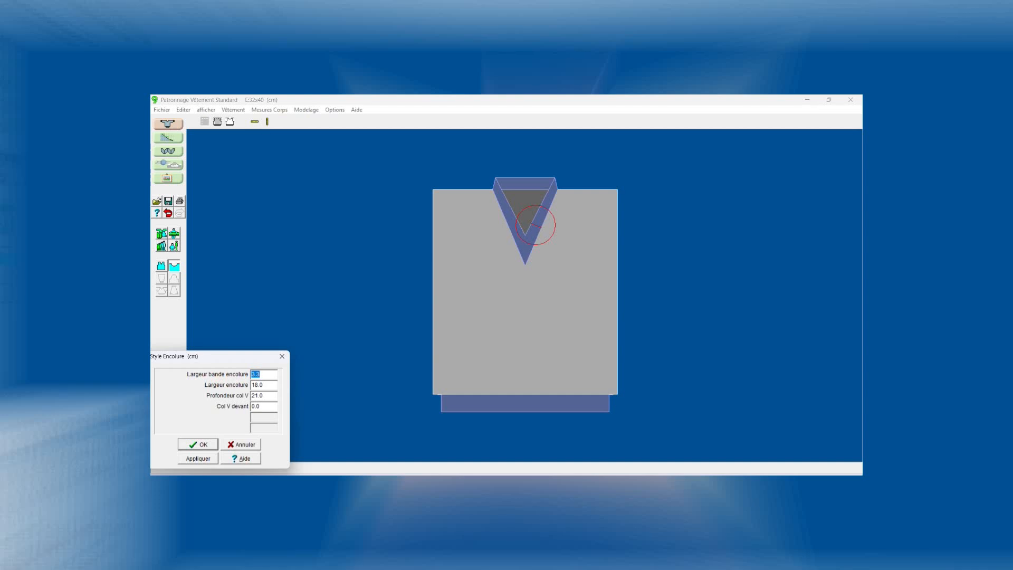
key("BackSpace")
type("1")
left_click(198, 458)
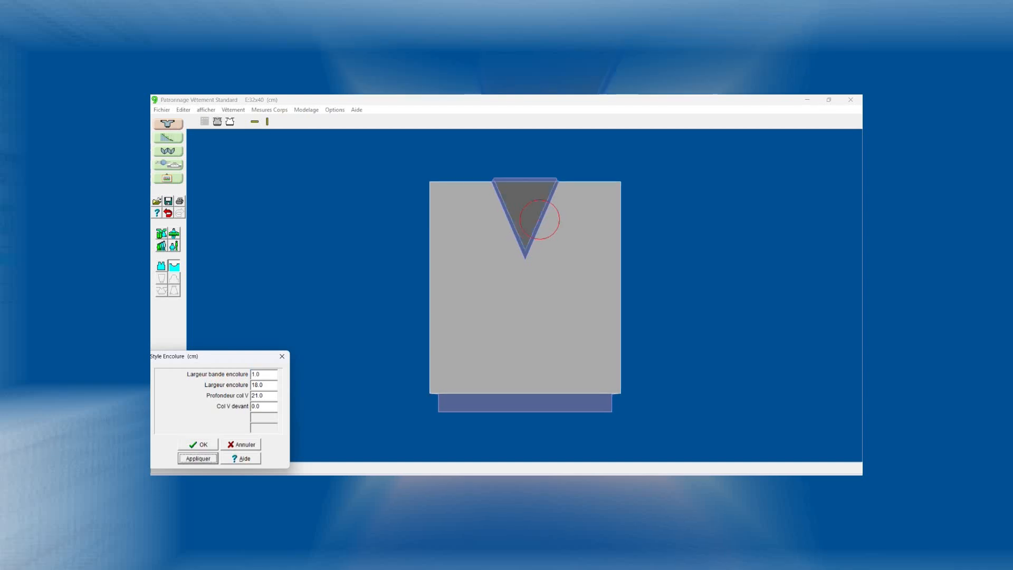
left_click(256, 374)
type("0")
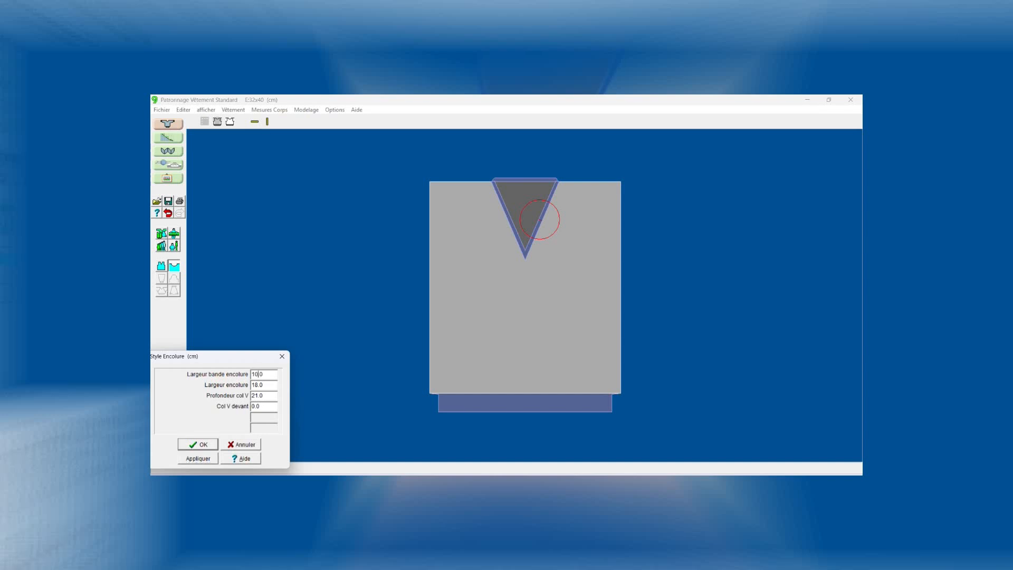
left_click(197, 458)
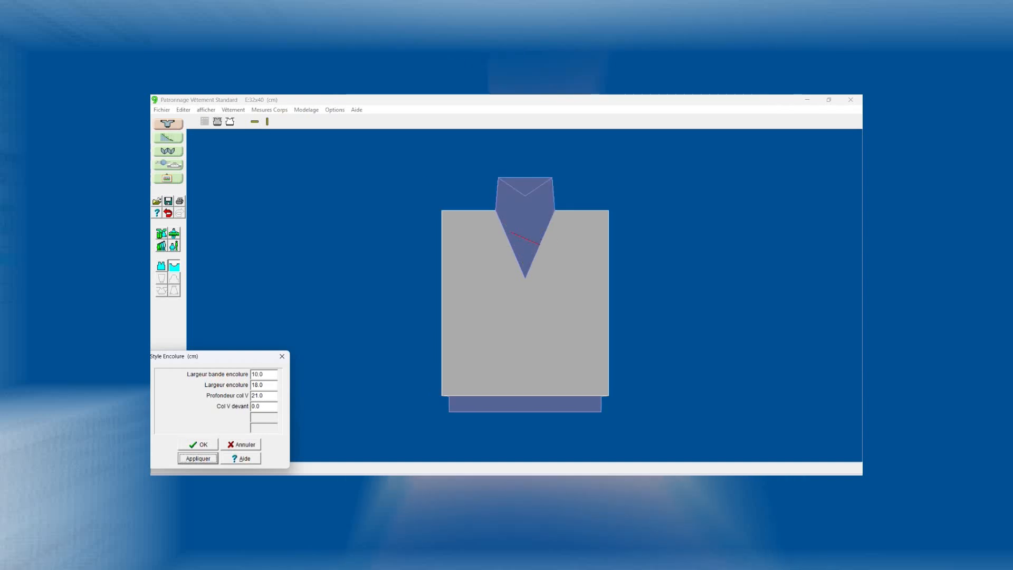
- Try a 29 cm wide neckline with a 9 cm neckband, and cancel the neckline changes
left_click(263, 385)
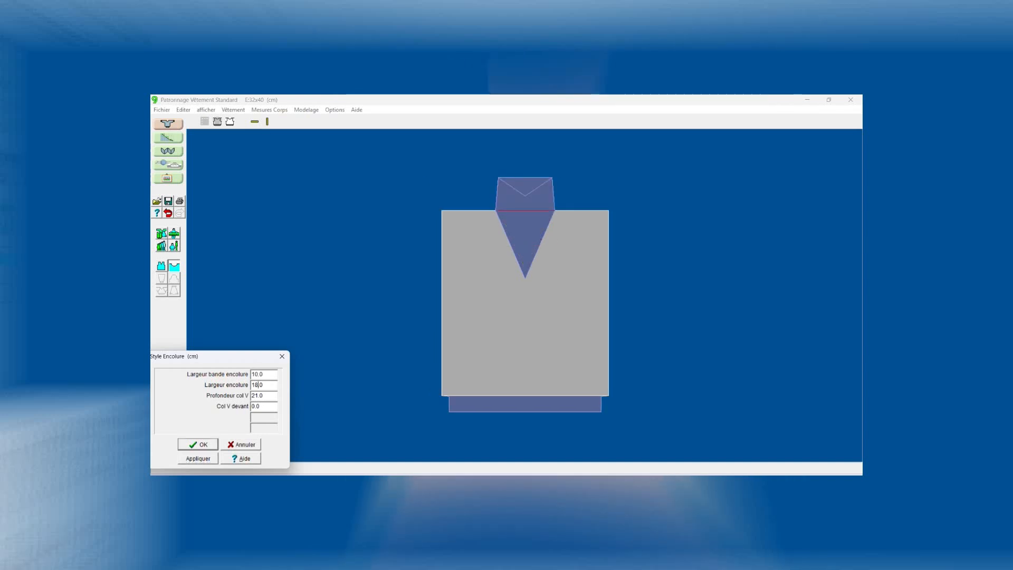
key("BackSpace")
key("BackSpace")
key("BackSpace")
type("9")
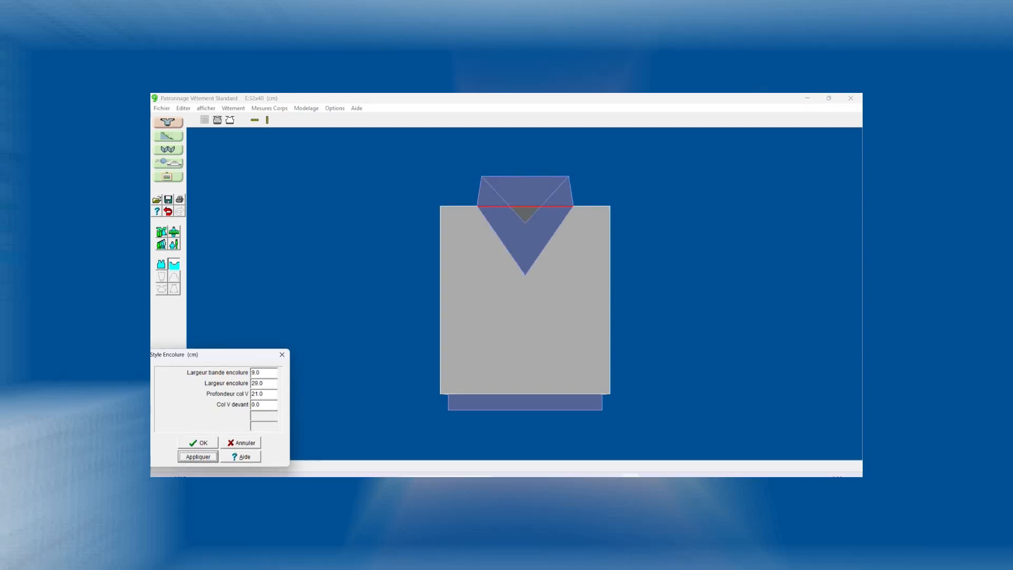
left_click(241, 442)
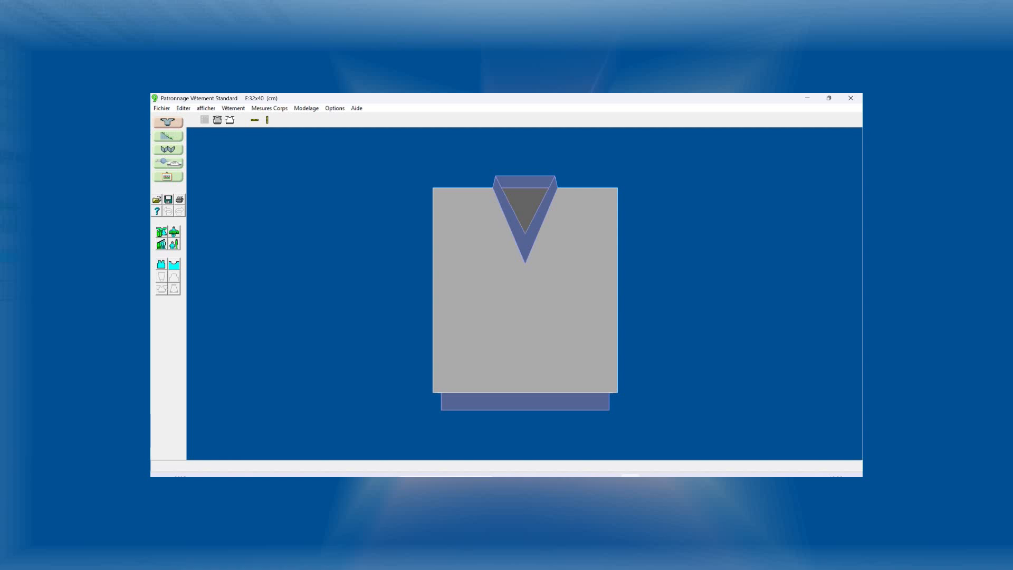
- Try a 12 cm rib border (Bord côte) at the hem of the body
left_click(162, 264)
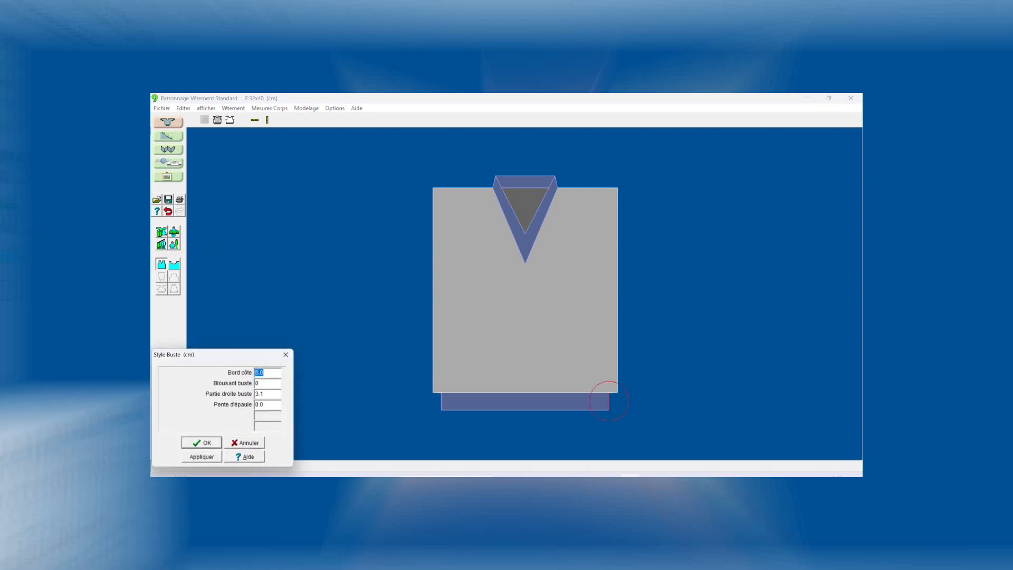
type("12")
left_click(202, 457)
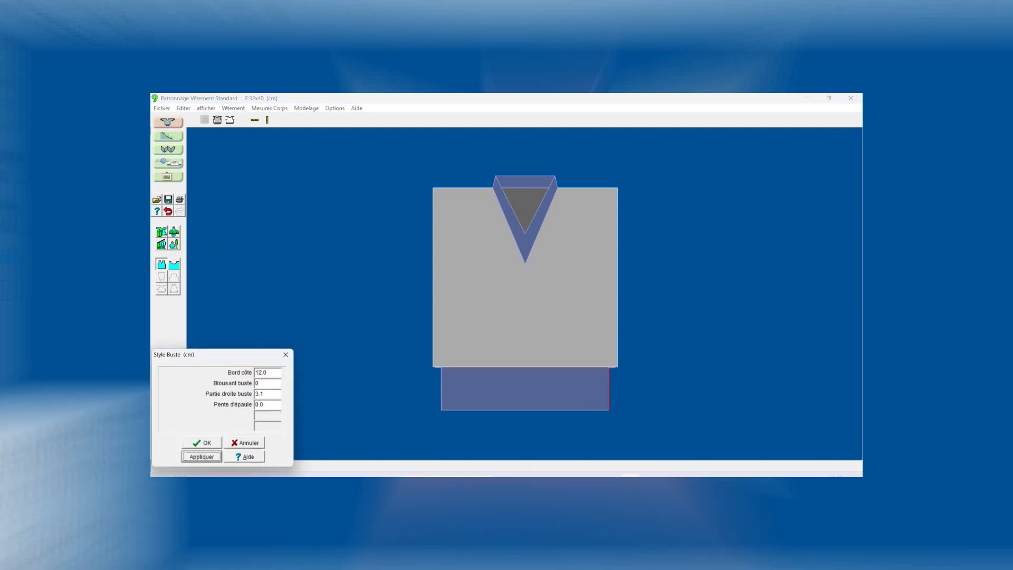
- Try 7 cm for the straight part of the body (Partie droite buste), and set it to 0
left_click(264, 394)
key("BackSpace")
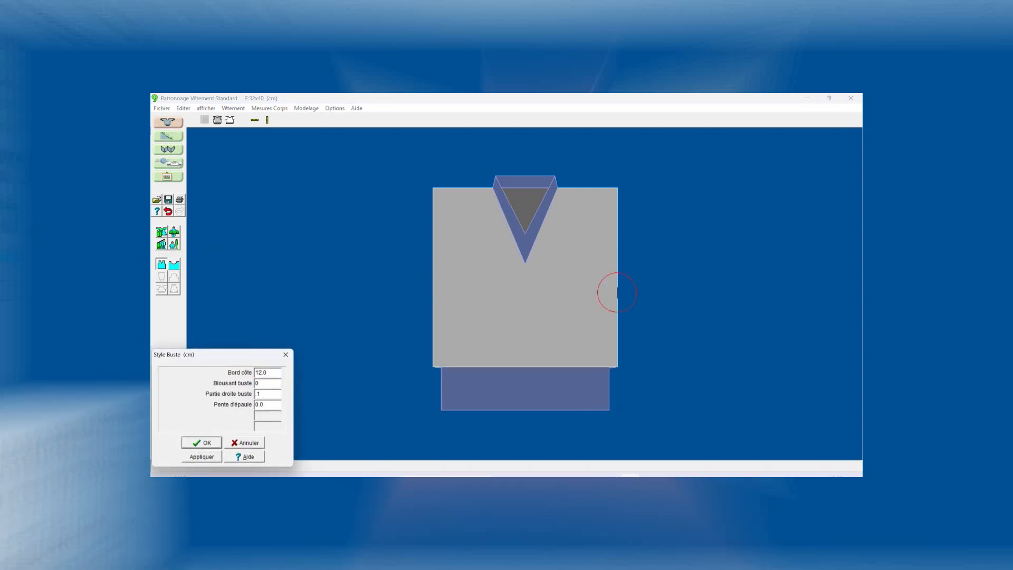
type("7")
left_click(202, 457)
type("0")
left_click(202, 457)
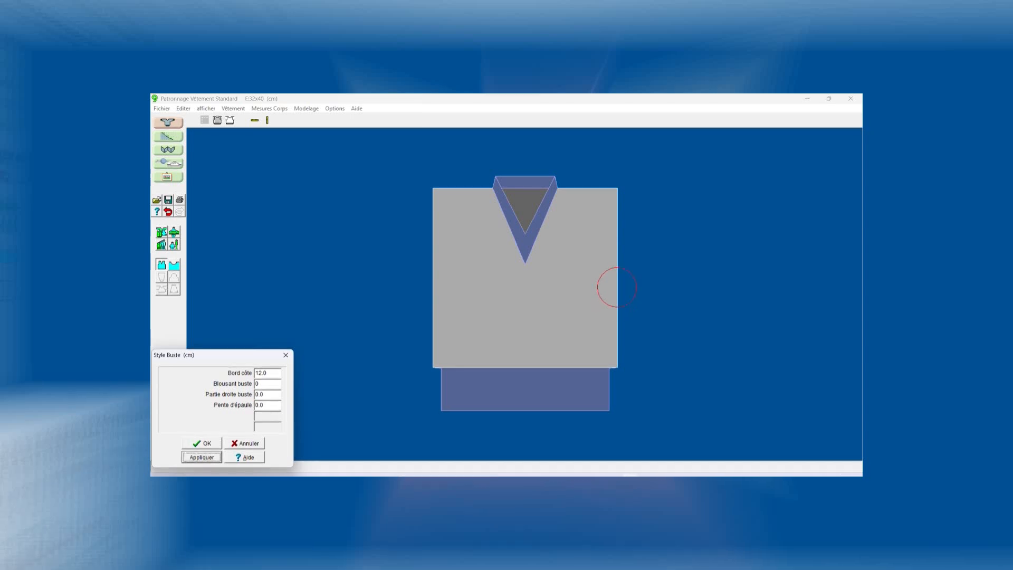
- Set the body's rib border (Bord côte) to 5 cm and accept the body style
left_click(267, 383)
left_click_drag(256, 373, 263, 373)
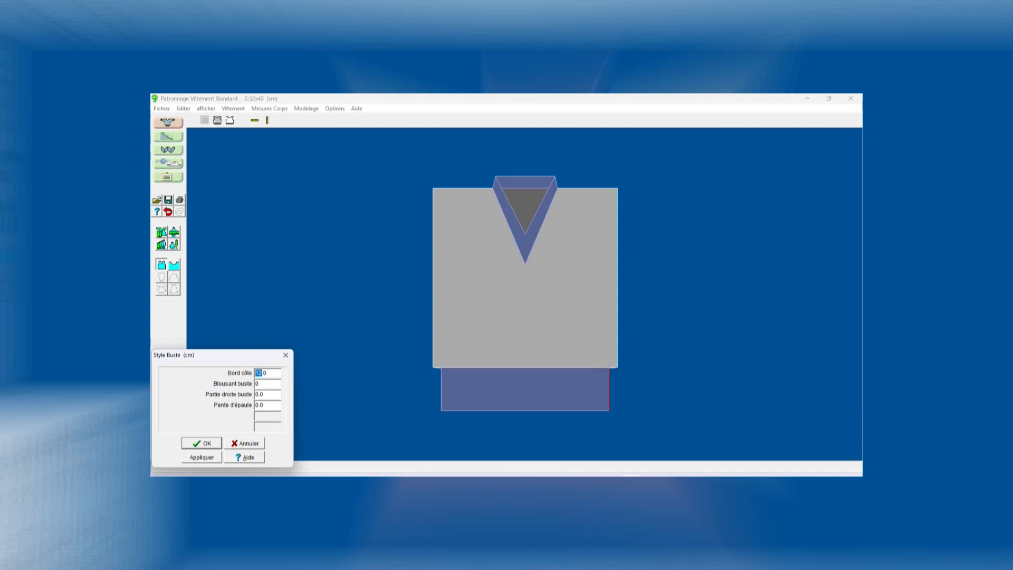
type("5")
left_click(202, 442)
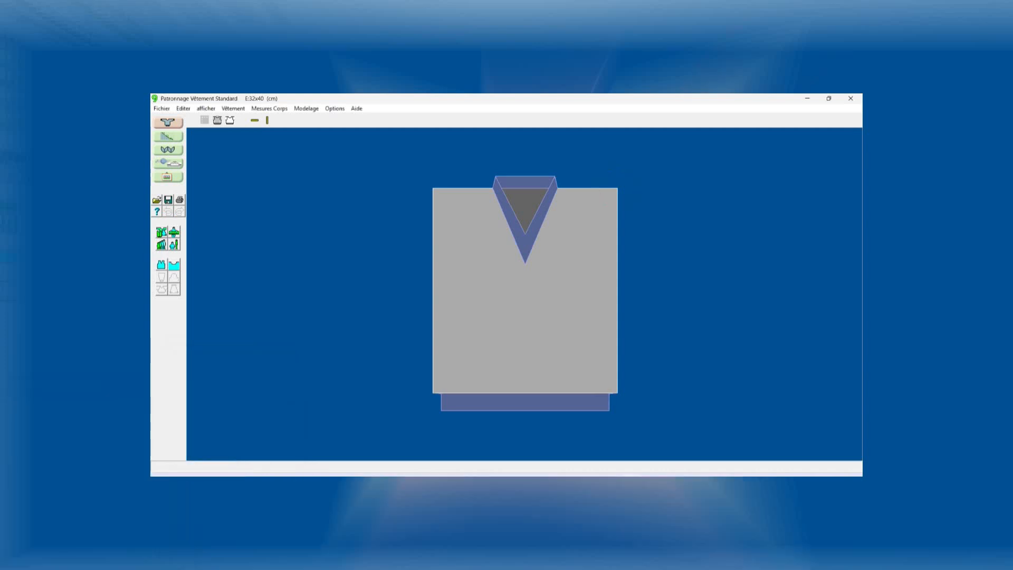
- Switch to the Dessins module and browse the stitch motif library
left_click(167, 150)
key("Tab")
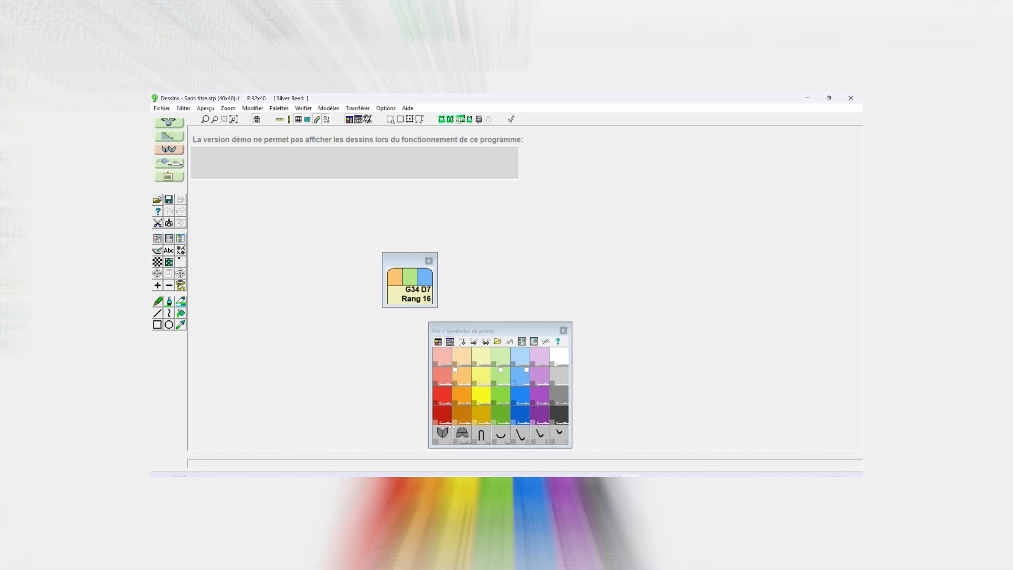
left_click(512, 119)
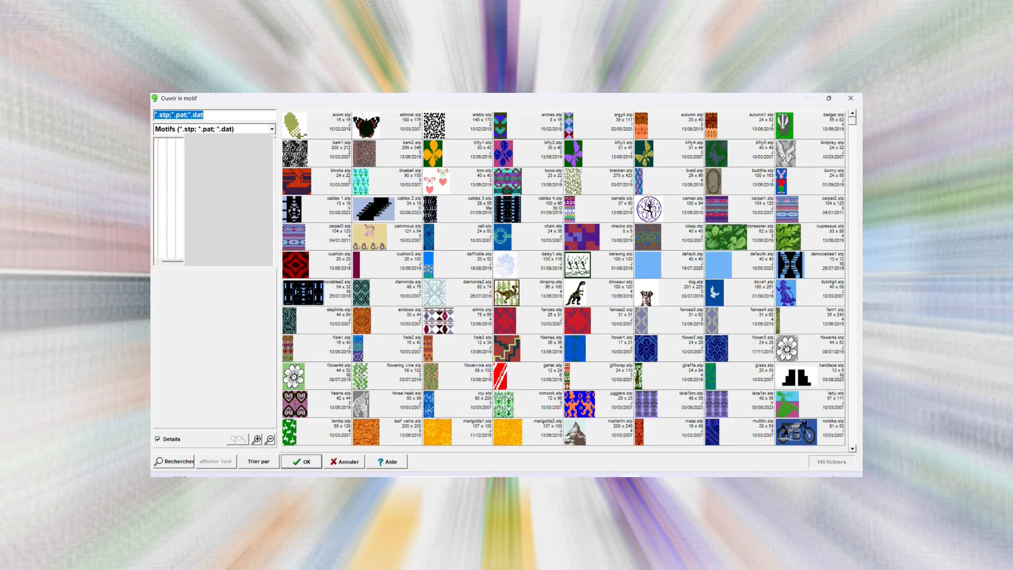
scroll(565, 280, "down", 5)
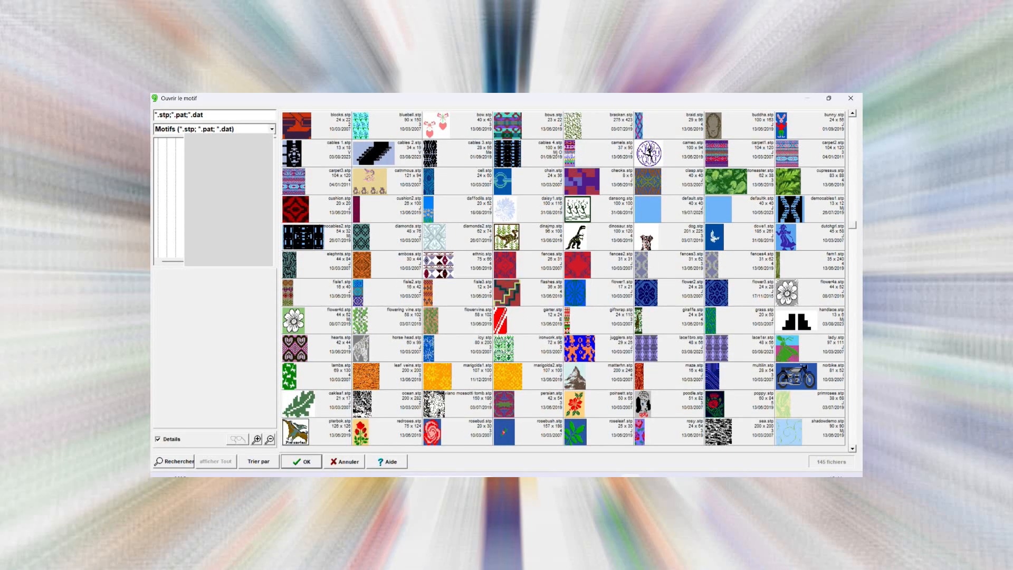
scroll(565, 280, "down", 2)
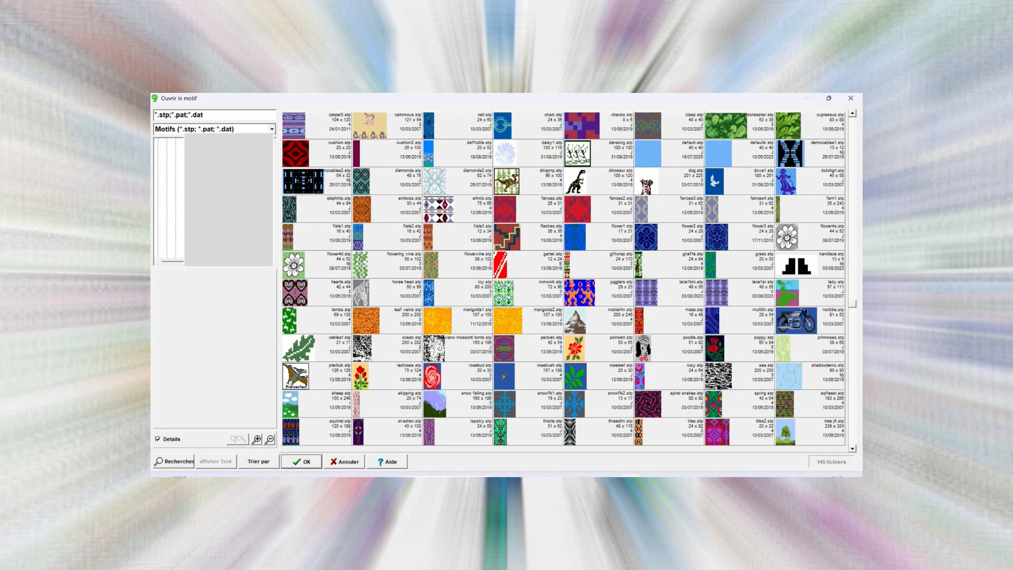
scroll(564, 279, "down", 1)
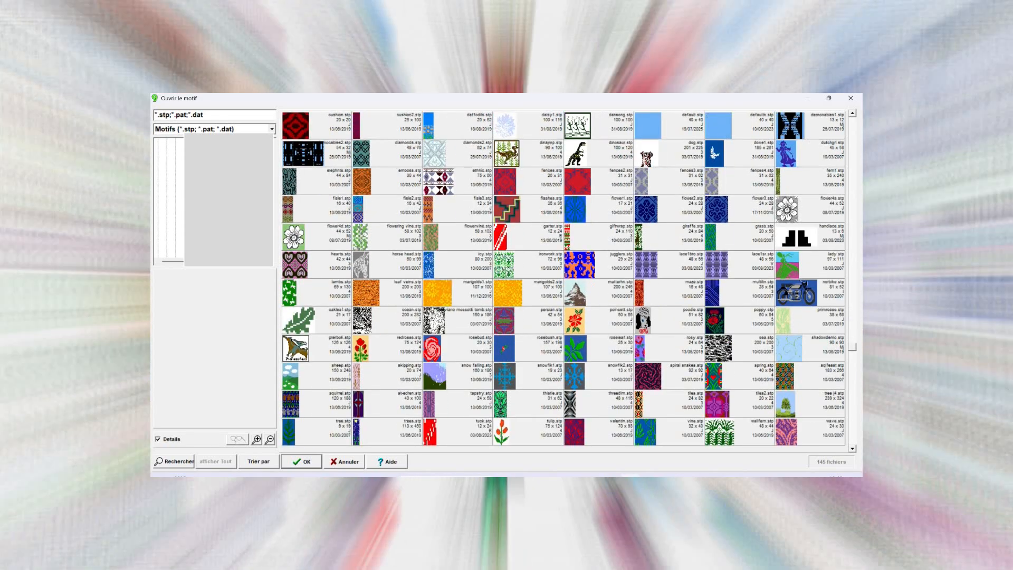
scroll(565, 280, "down", 2)
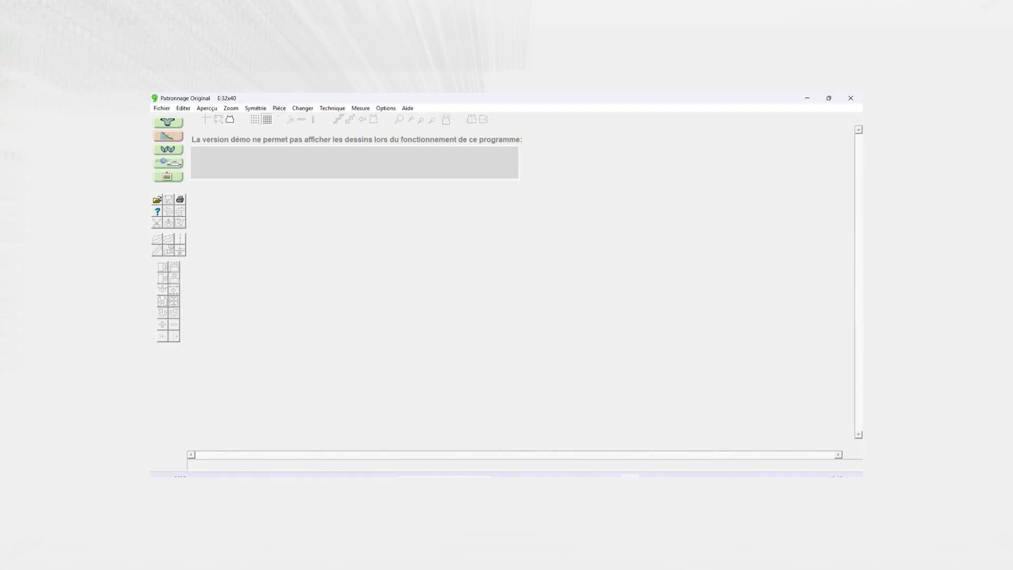
- Open the garment model coat.shp for interactive knitting (Tricotage Interactif)
left_click(279, 108)
left_click(296, 118)
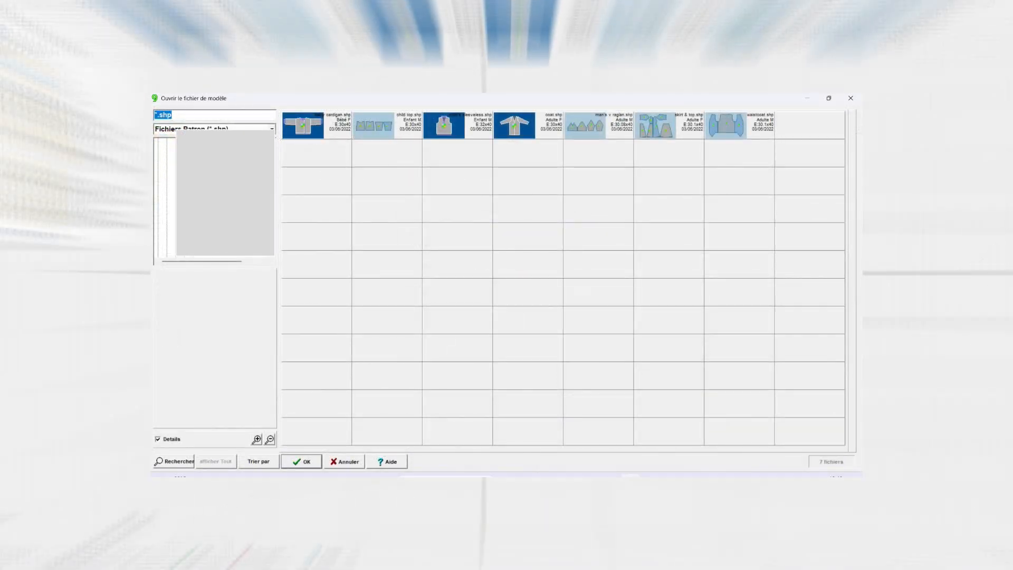
left_click(514, 126)
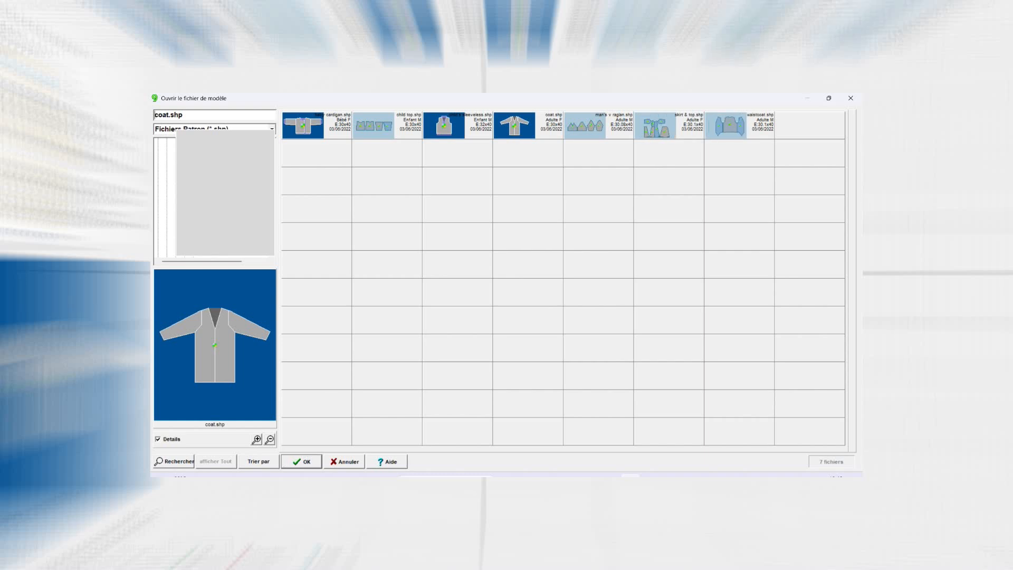
left_click(301, 462)
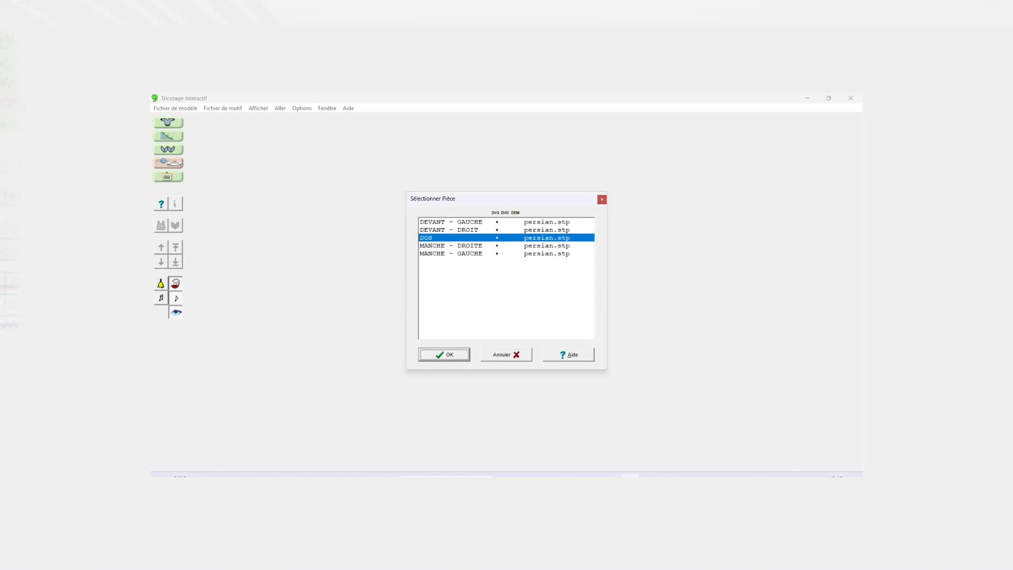
- Load the back piece (DOS) as model only (Modèle seulement), with the carriage starting from the left (Gauche)
key("Return")
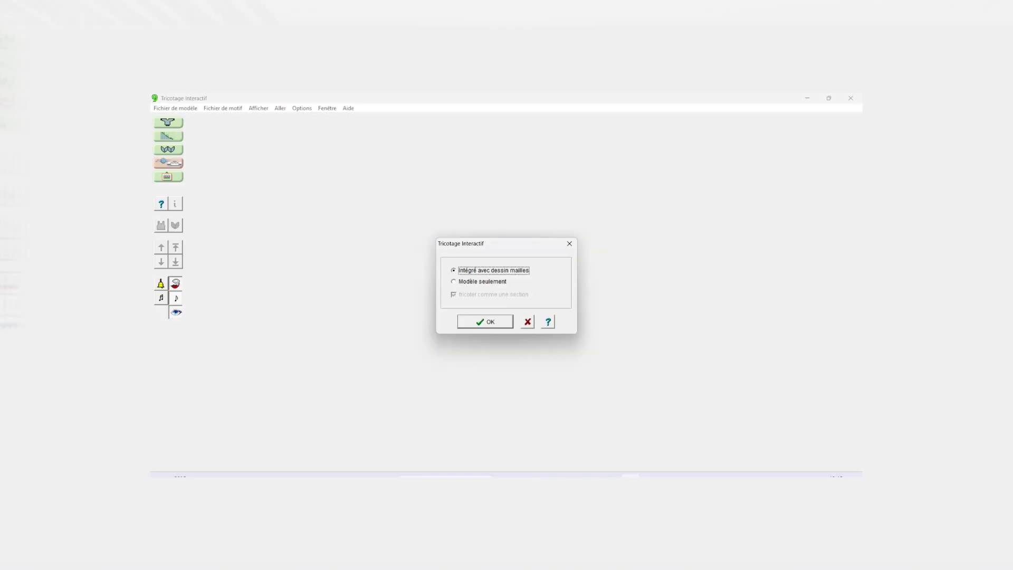
key("Down")
key("Return")
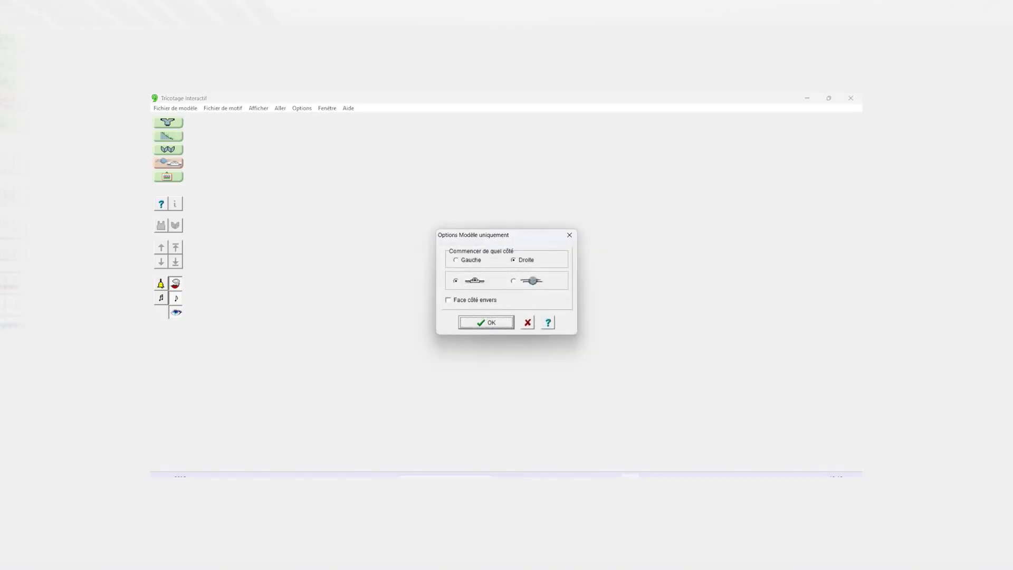
left_click(467, 260)
key("Return")
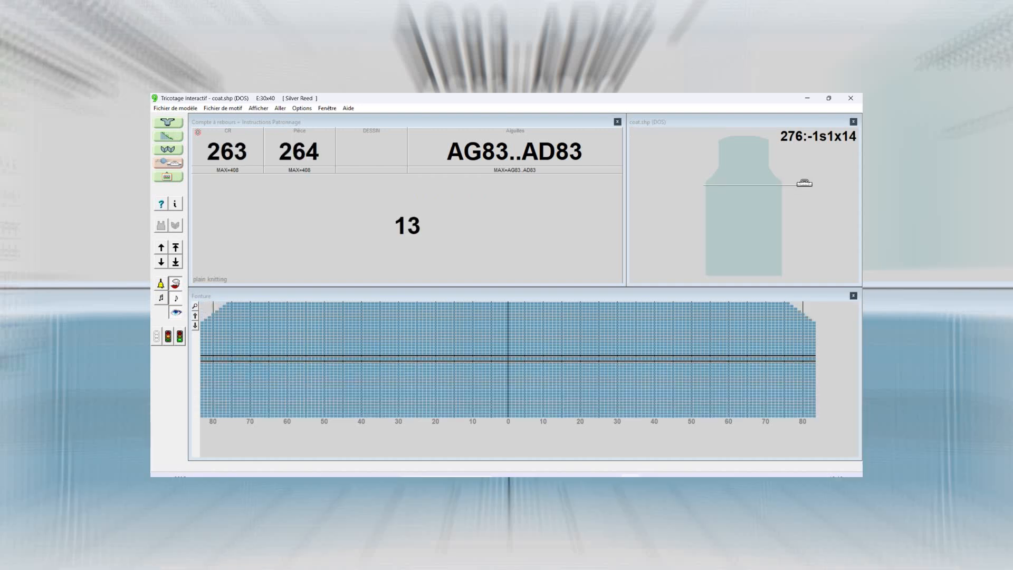
- Advance the carriage pass by pass through the coat's back to row 402, following the shaping instructions
left_click(160, 247)
left_click(161, 247)
left_click(161, 247)
left_click(161, 247)
left_click(161, 247)
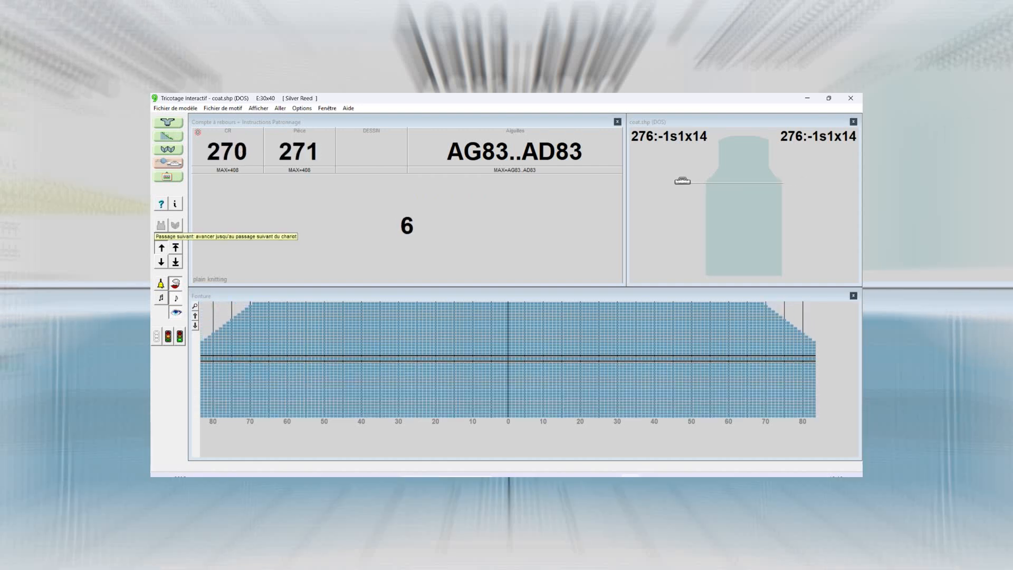
left_click(161, 247)
left_click(161, 247)
left_click(161, 247)
left_click(161, 247)
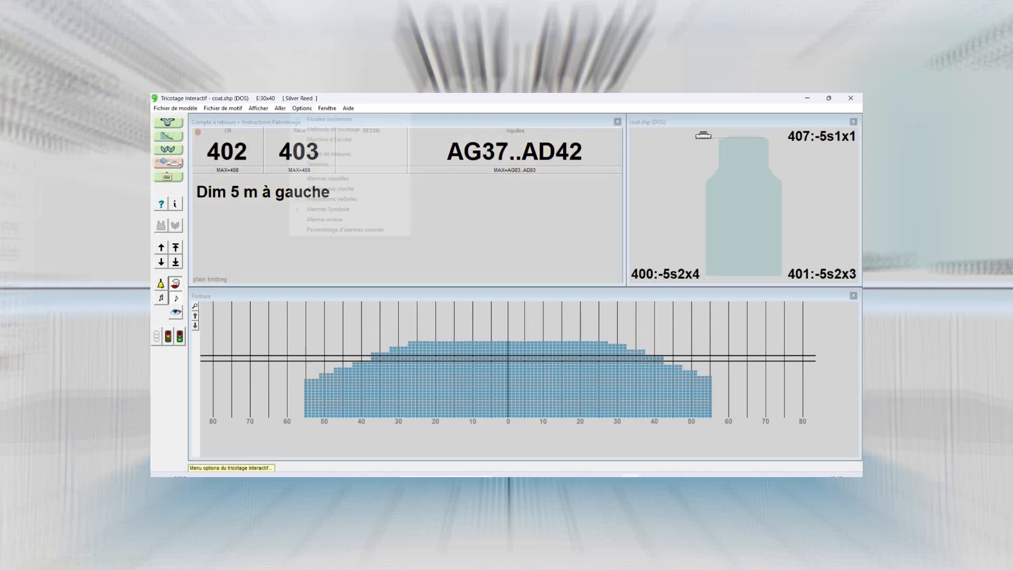
- Check the knitting machine selection and confirm Silver Reed
key("alt+o")
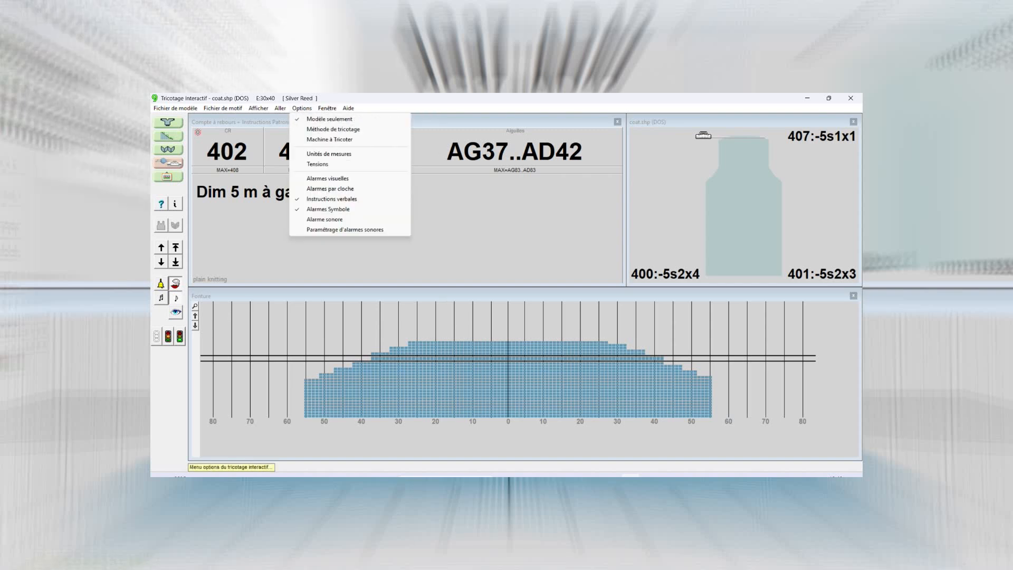
key("Down")
key("Down")
key("Return")
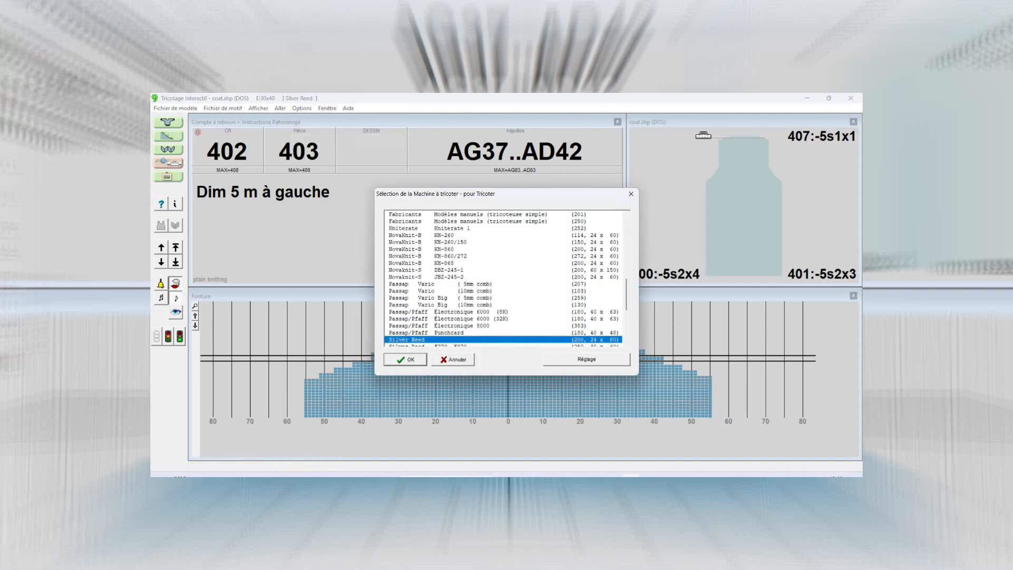
key("Return")
- Confirm the knitting method with a left-side (Gauche) start, restarting the back piece from row 0
key("alt+o")
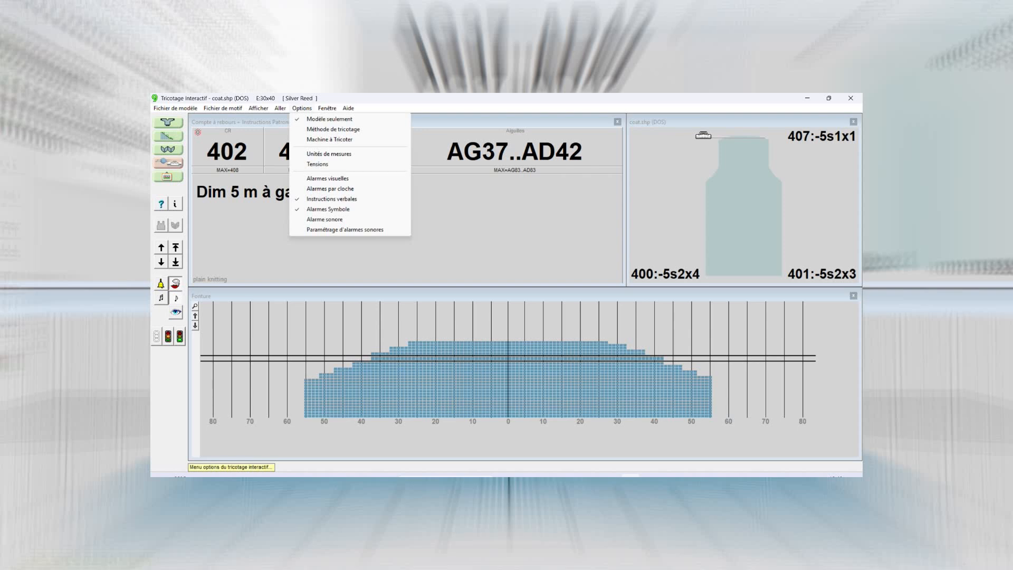
key("Down")
key("Return")
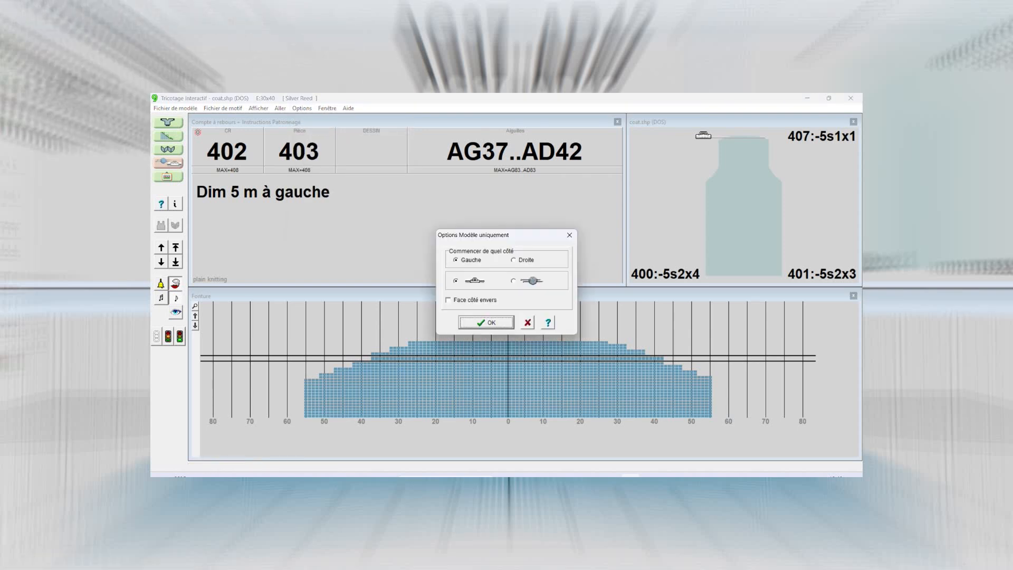
key("Return")
key("alt+f")
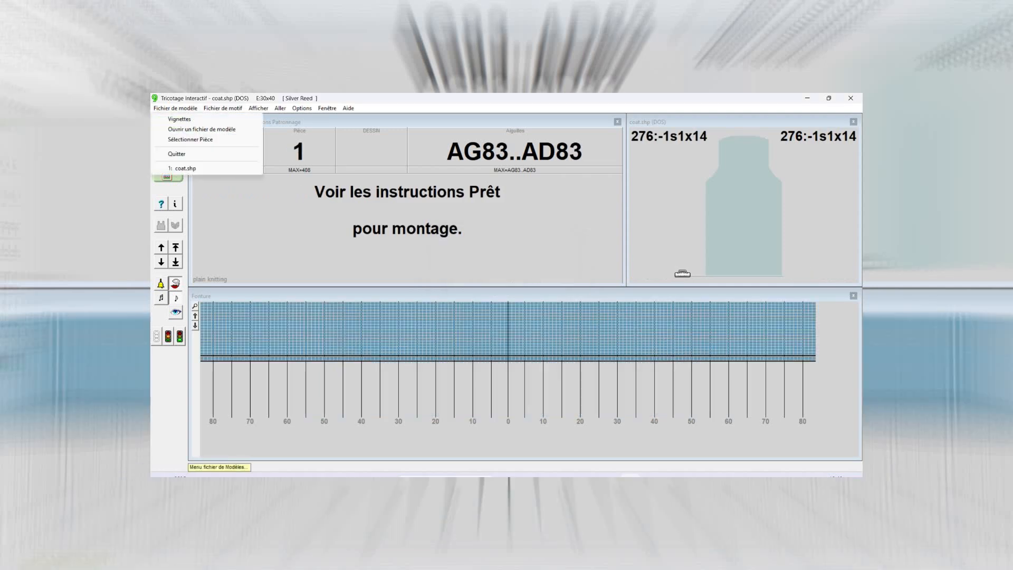
key("Right")
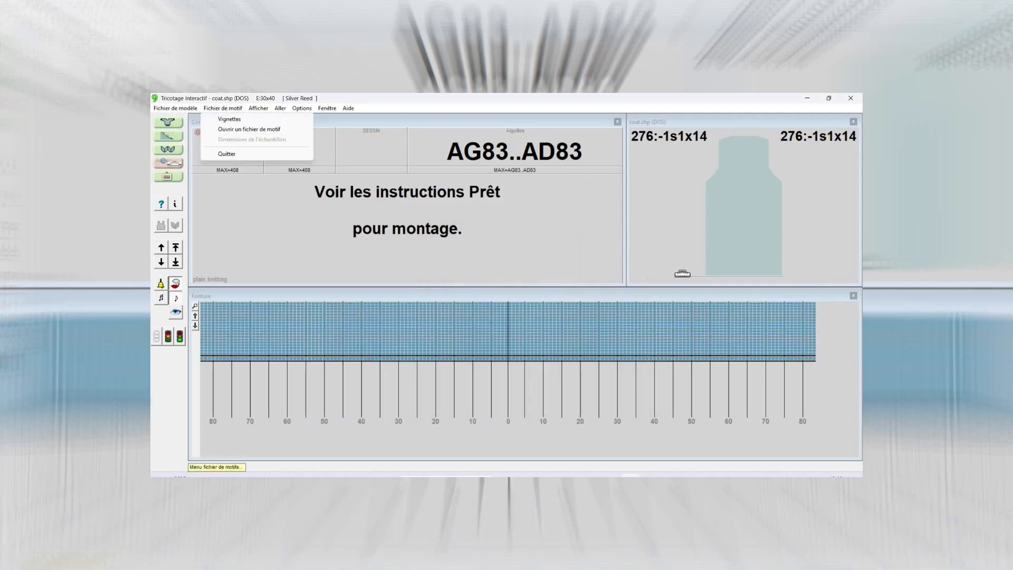
key("Right")
key("Right")
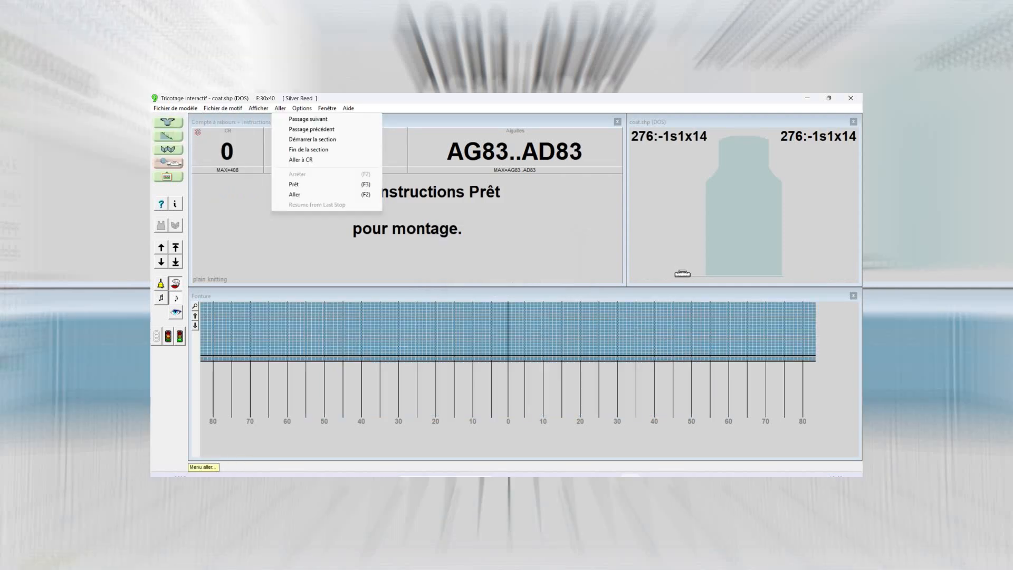
key("Right")
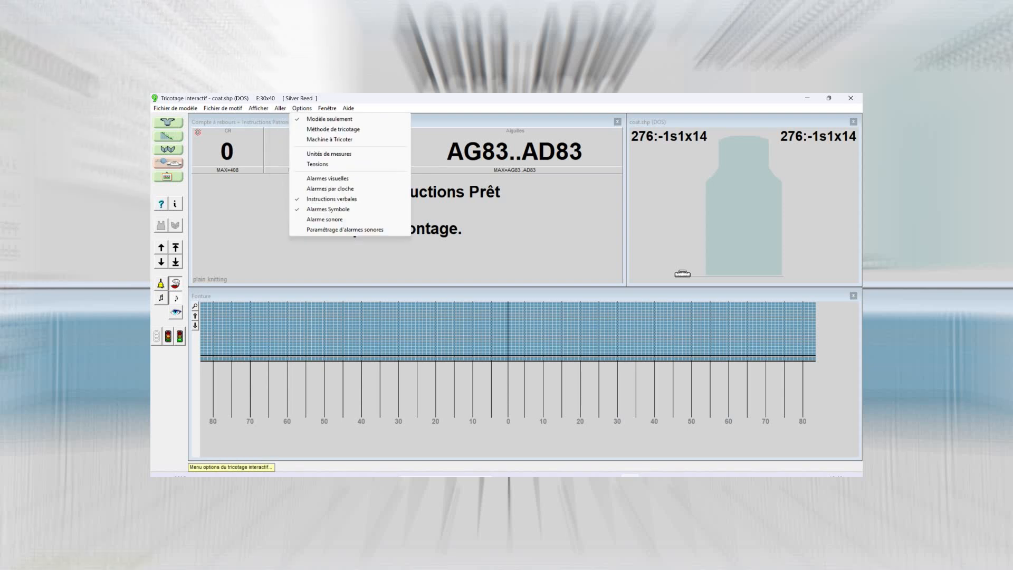
key("Right")
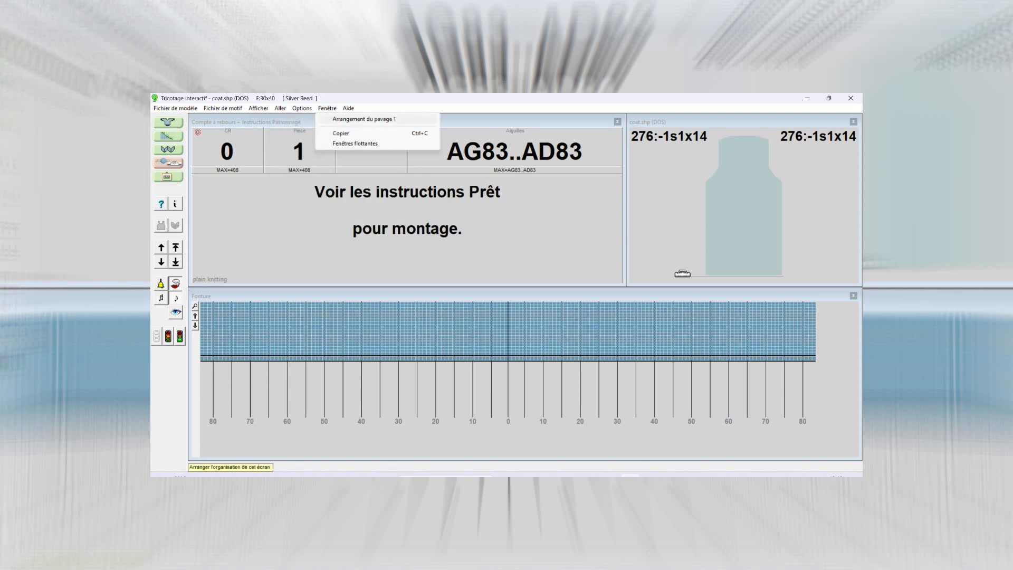
key("Escape")
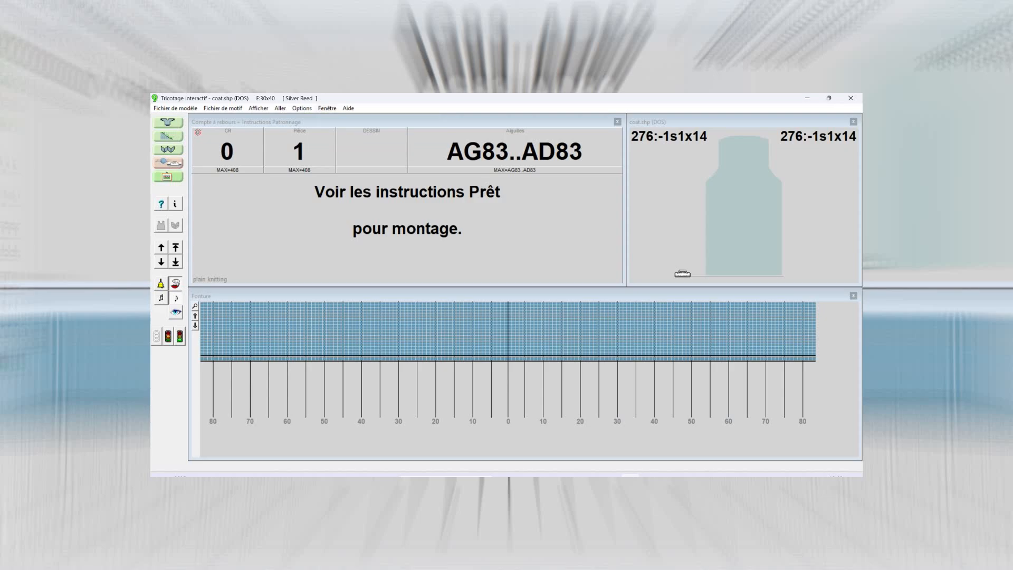
- Review the summary of settings affecting the model-only knitting of the coat's back
left_click(175, 204)
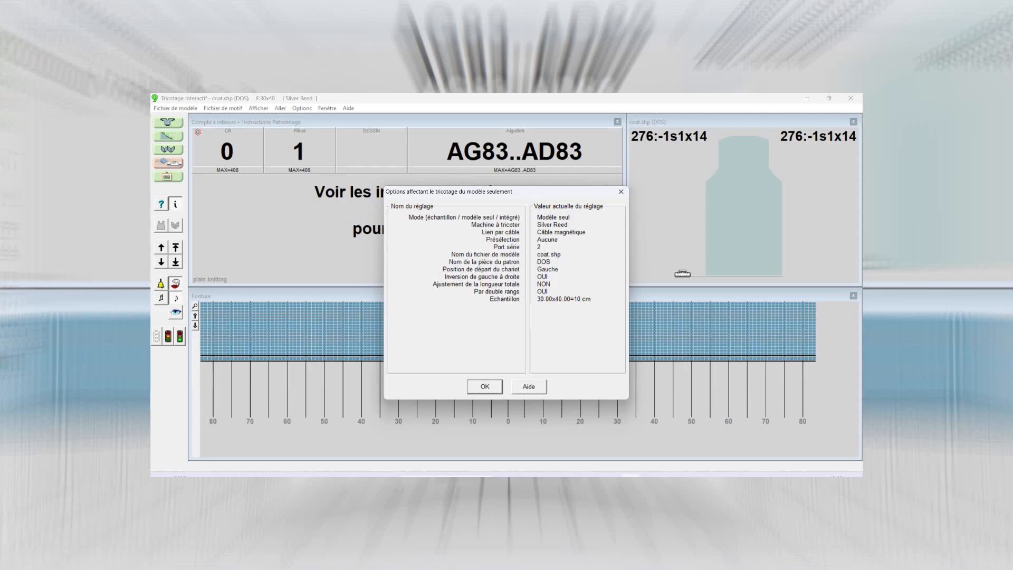
left_click(485, 386)
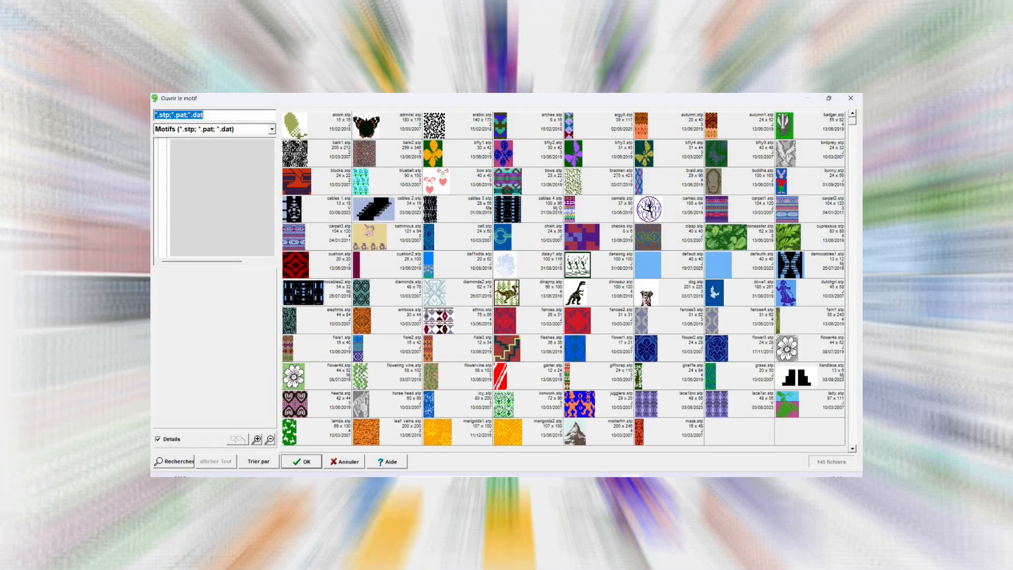
- Open the stitch motif bluebell.stp as a swatch of 40 stitches by 40 rows
left_click(387, 181)
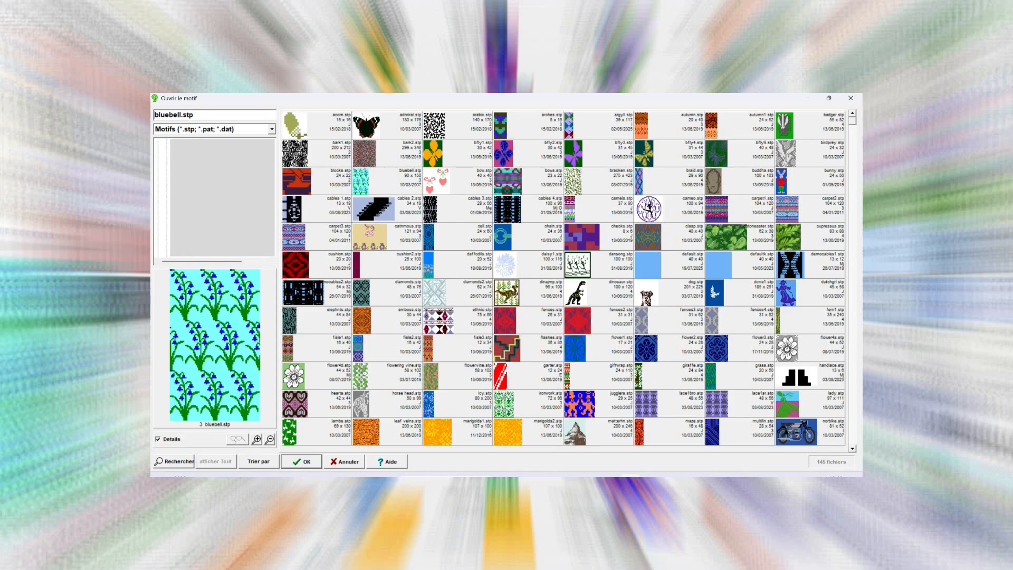
key("Return")
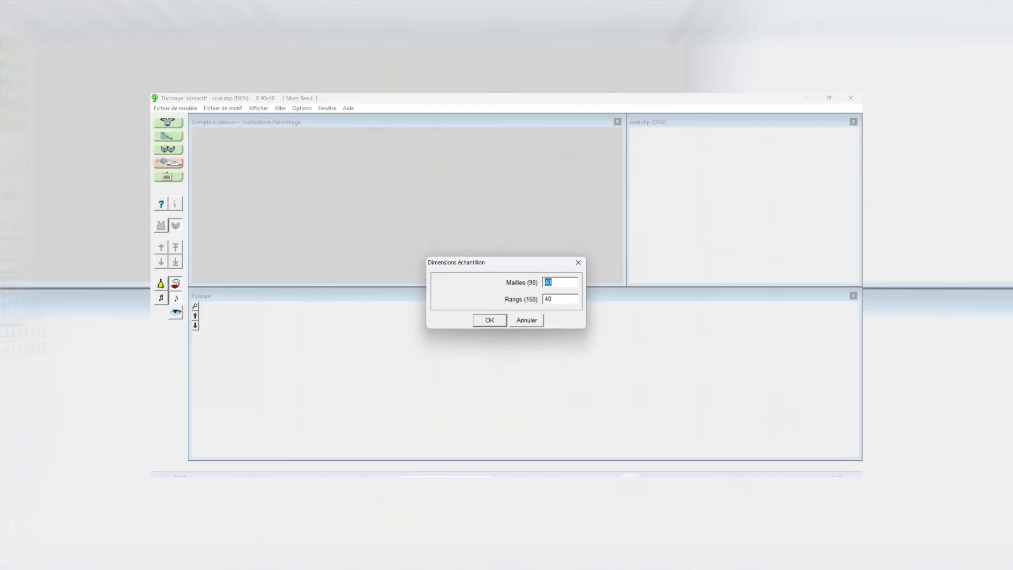
key("Return")
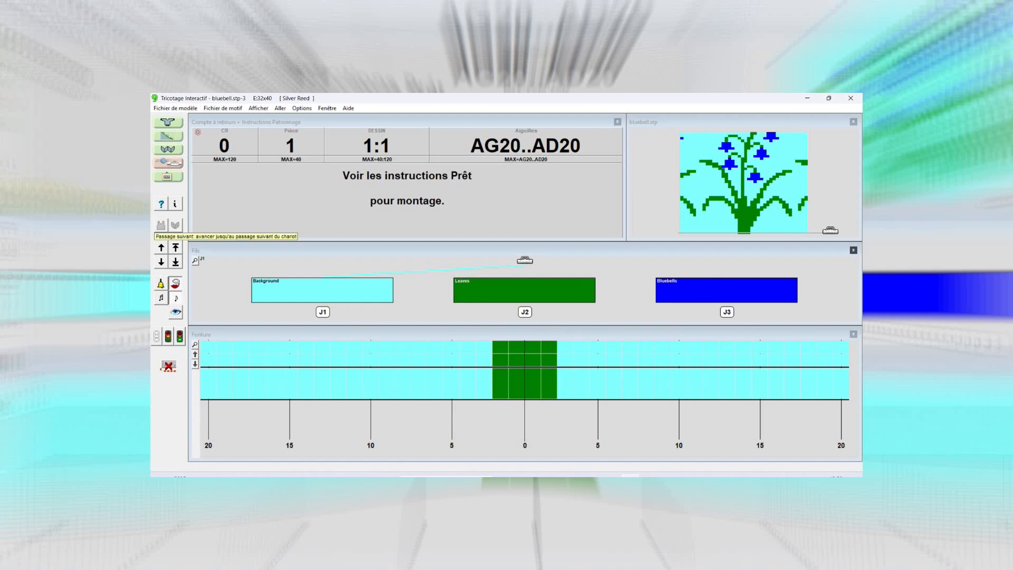
- Advance the bluebell swatch pass by pass through its yarn colour changes to carriage count 15
left_click(161, 248)
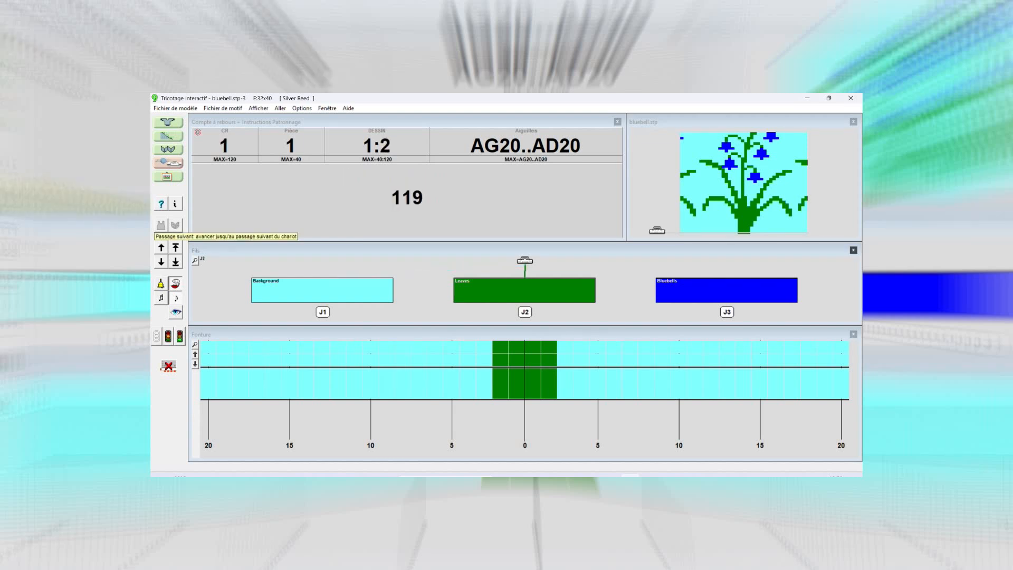
key("space")
key("space")
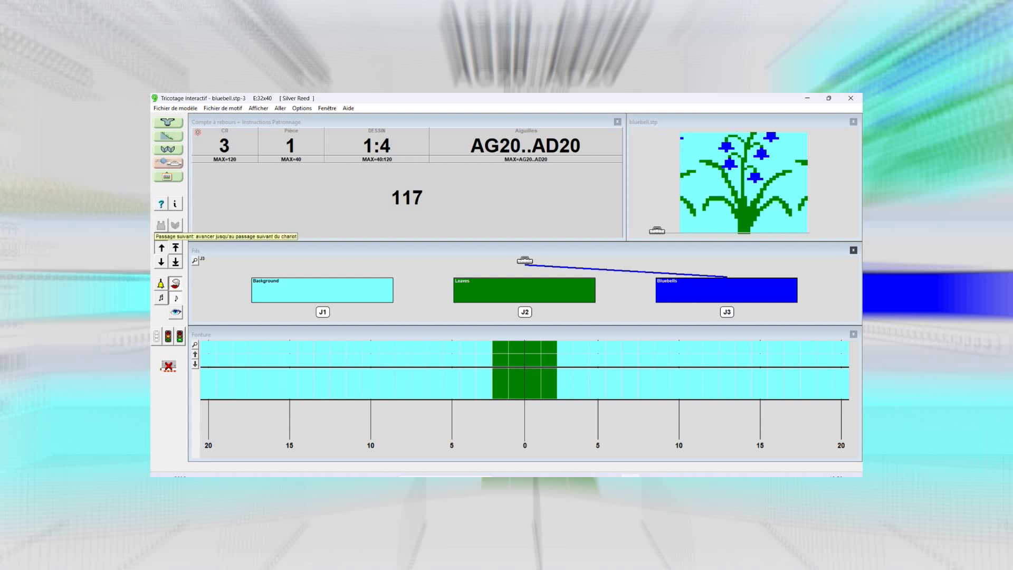
key("space")
key("space")
key("space")
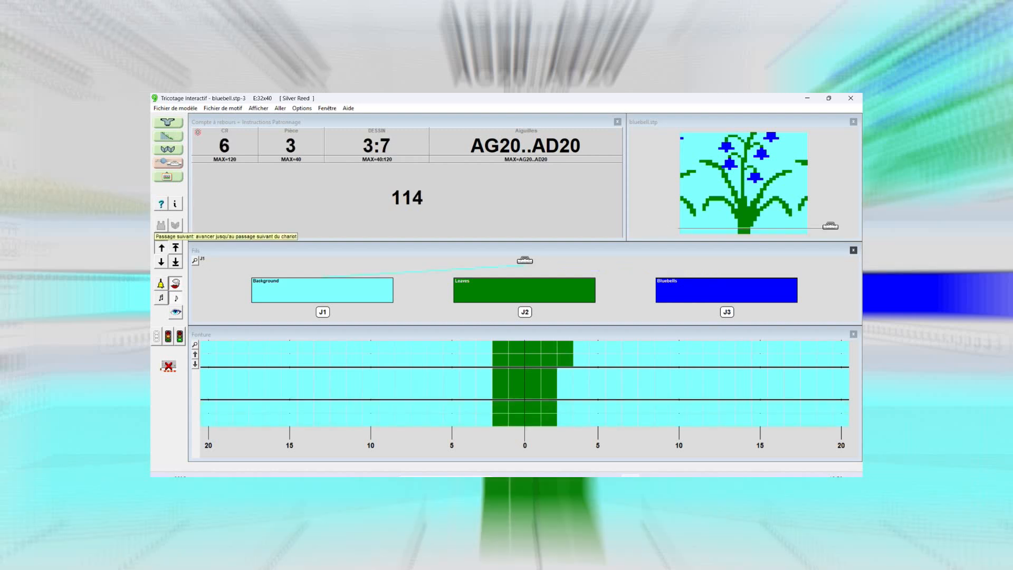
key("space")
key("space")
key("space")
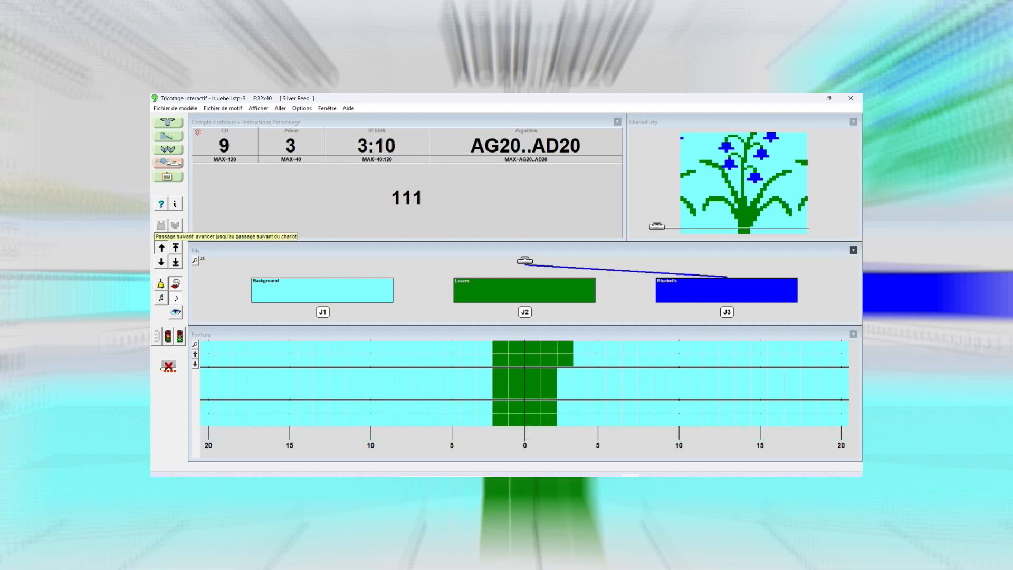
key("space")
key("space")
key("space")
key("space")
key("space")
key("space")
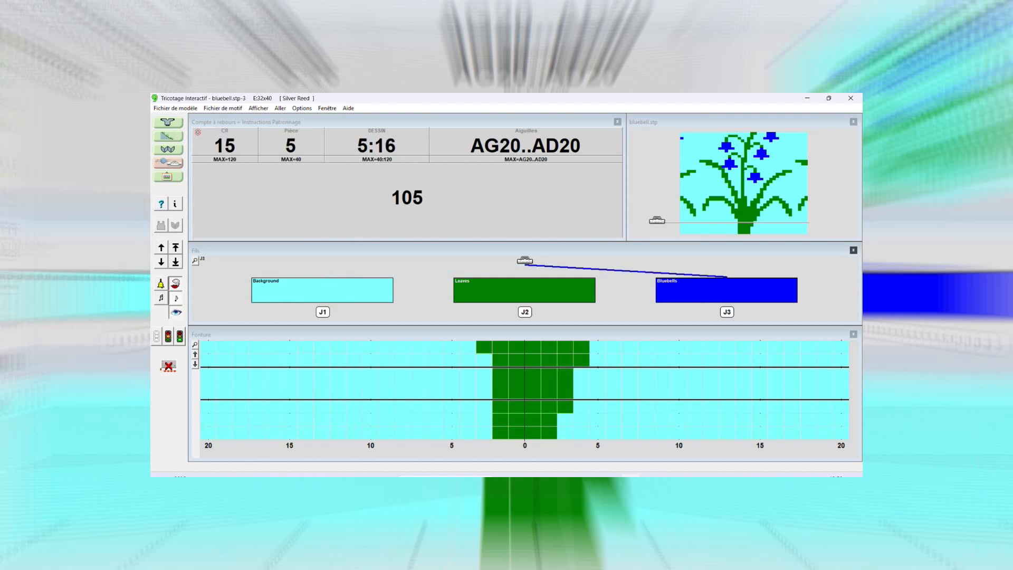
- Try to open the help for the interactive knitting screen and the general help contents
left_click(162, 204)
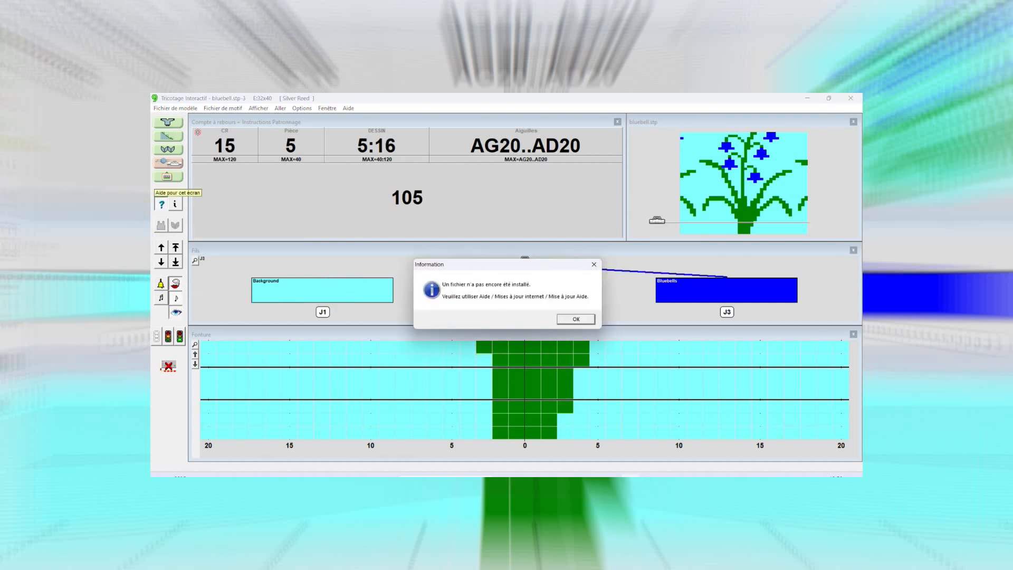
left_click(576, 319)
left_click(348, 108)
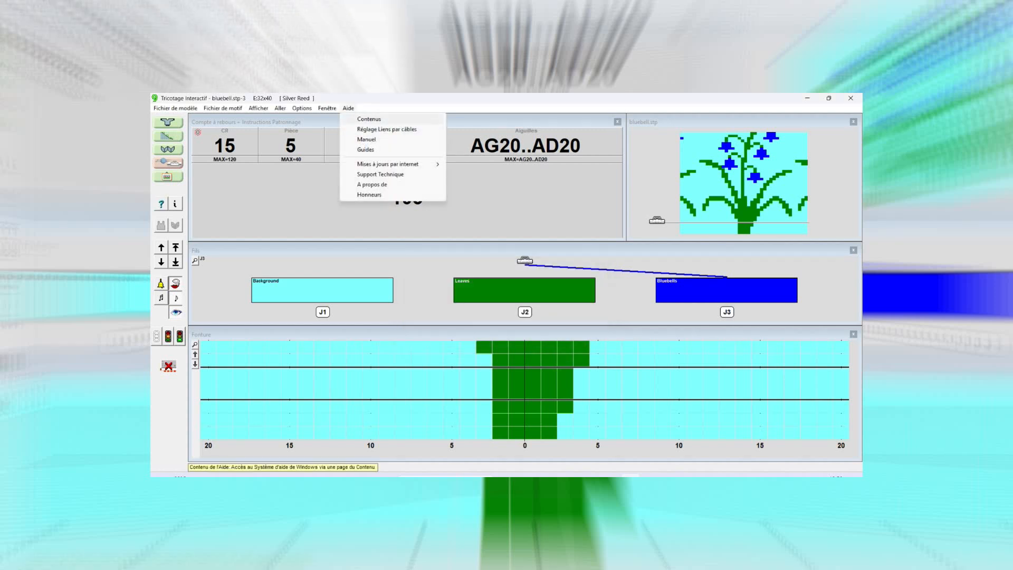
left_click(369, 119)
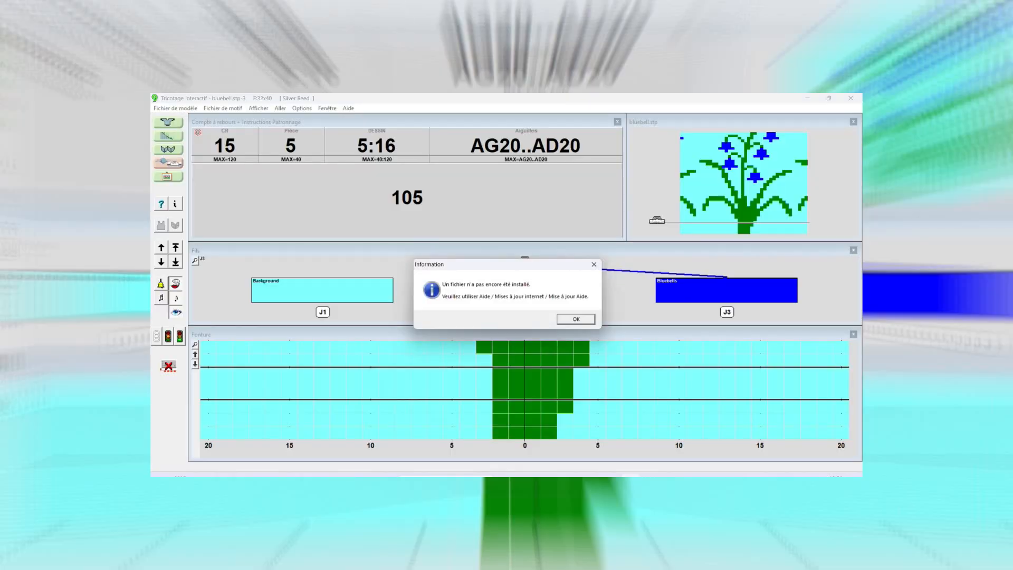
key("Return")
- Try to open the program's manual (Manuel)
left_click(347, 108)
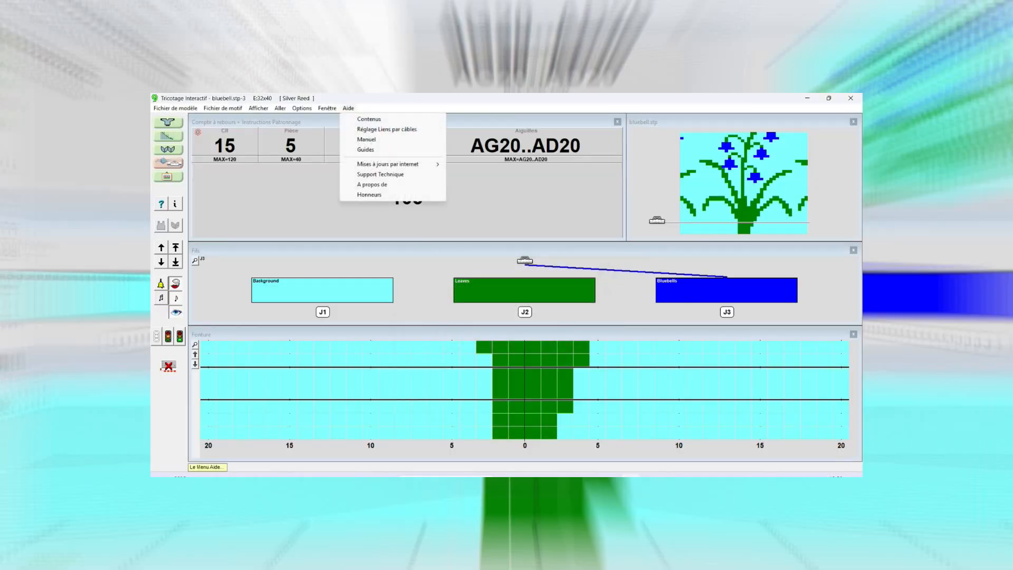
key("Down")
key("Down")
key("Return")
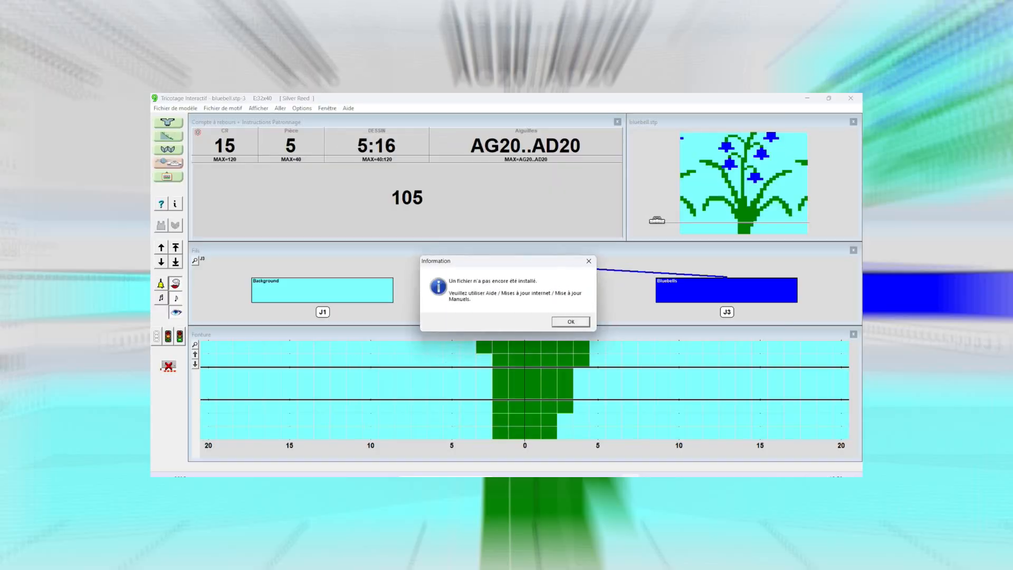
key("Return")
- Show the internet update options and choose the program update (Mise à jour Programme)
key("alt+a")
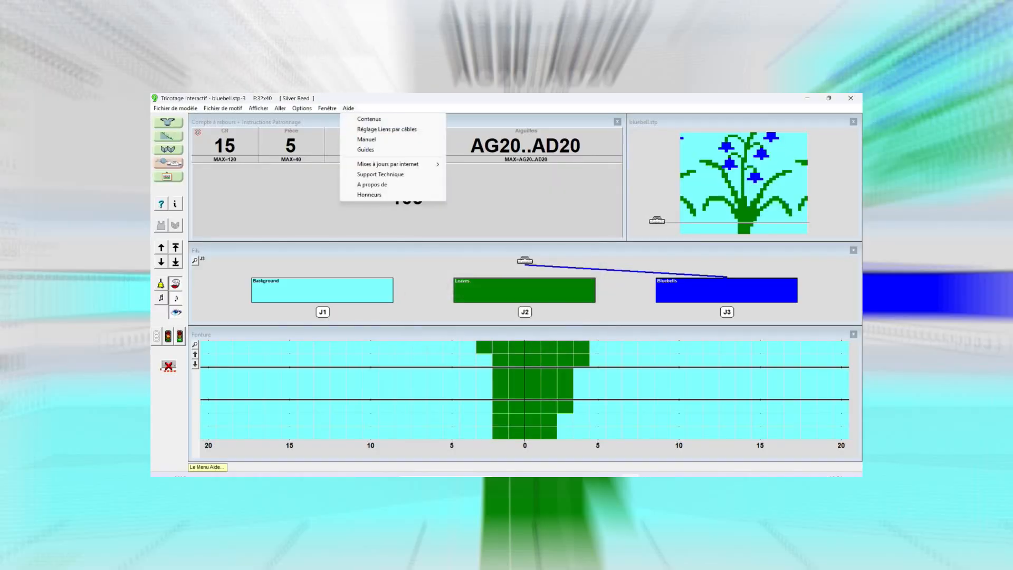
key("Down")
key("Down")
key("Down")
key("Down")
key("Right")
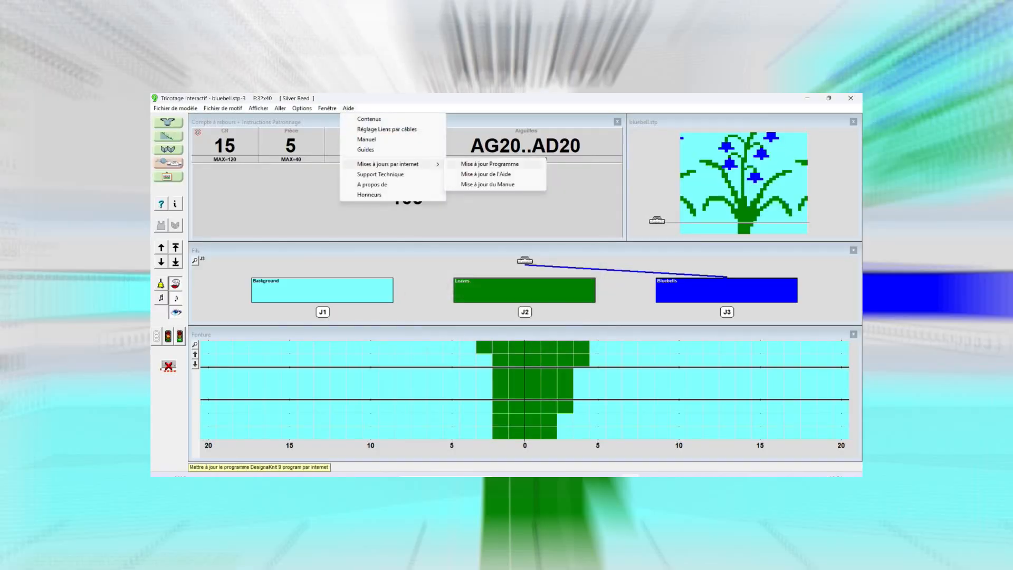
left_click(490, 163)
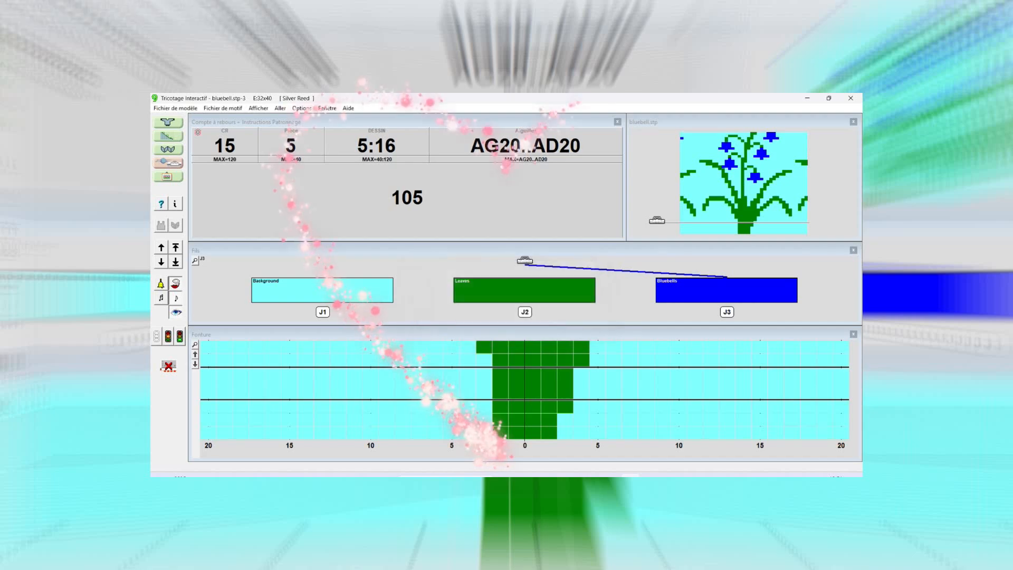